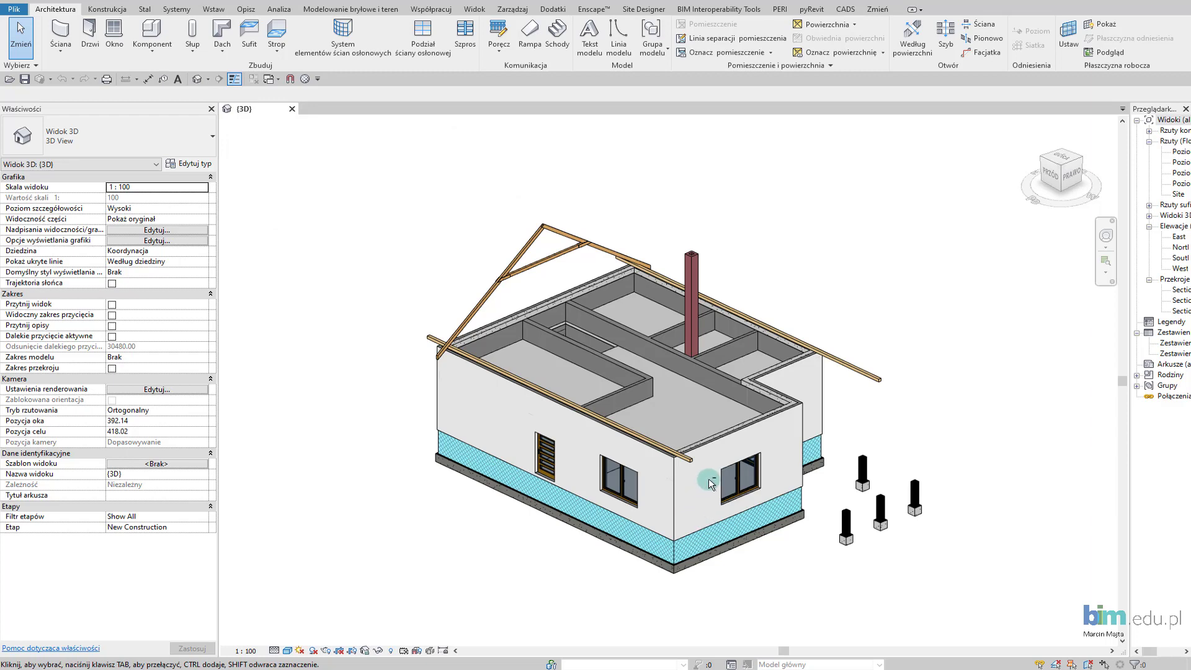
# Orbit the 3D house view and widen the Project Browser.
pyautogui.moveTo(711, 484)
pyautogui.keyDown('shift'); pyautogui.mouseDown(button='middle')
pyautogui.moveTo(706, 493)
pyautogui.moveTo(720, 490)
pyautogui.mouseUp(button='middle'); pyautogui.keyUp('shift')
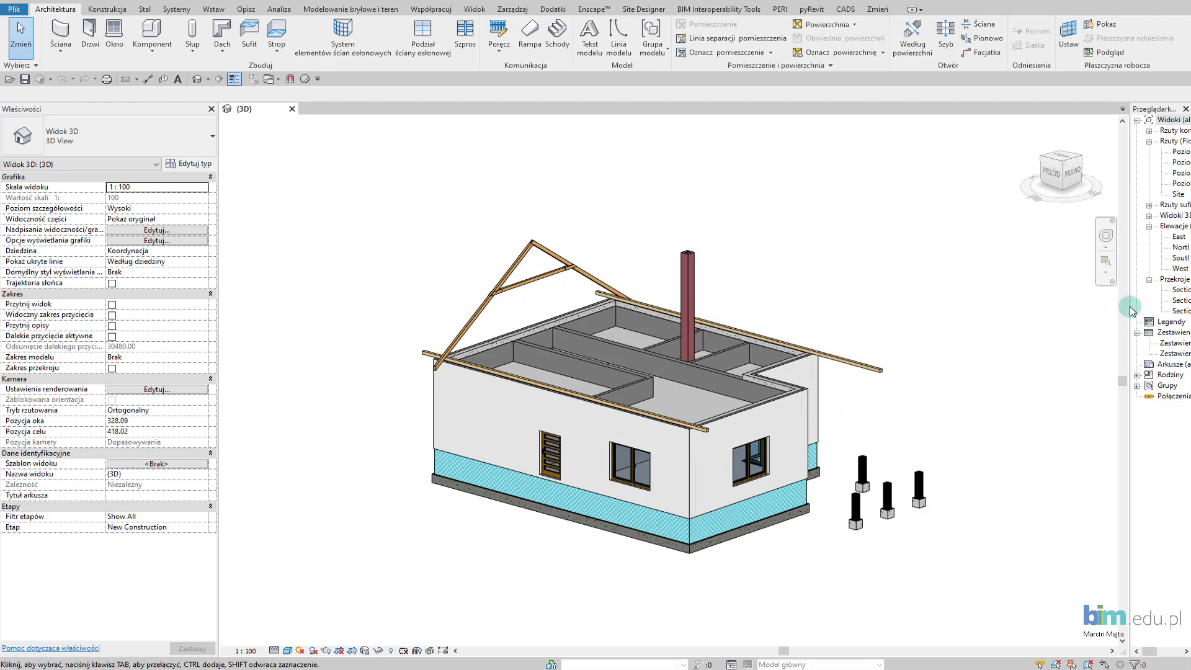
pyautogui.moveTo(1097, 309); pyautogui.dragTo(1077, 304)
# Open the Poziom 0 floor plan and zoom to the corner at grid E/1.
pyautogui.doubleClick(1117, 152)
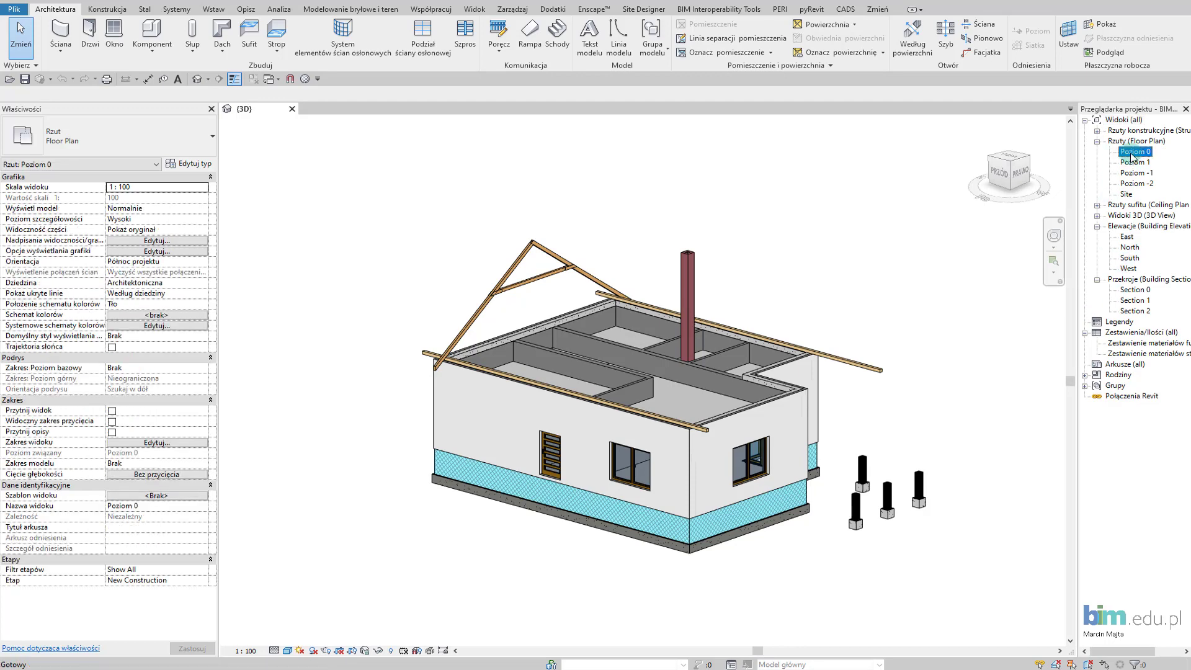
pyautogui.scroll(2, 722, 234)
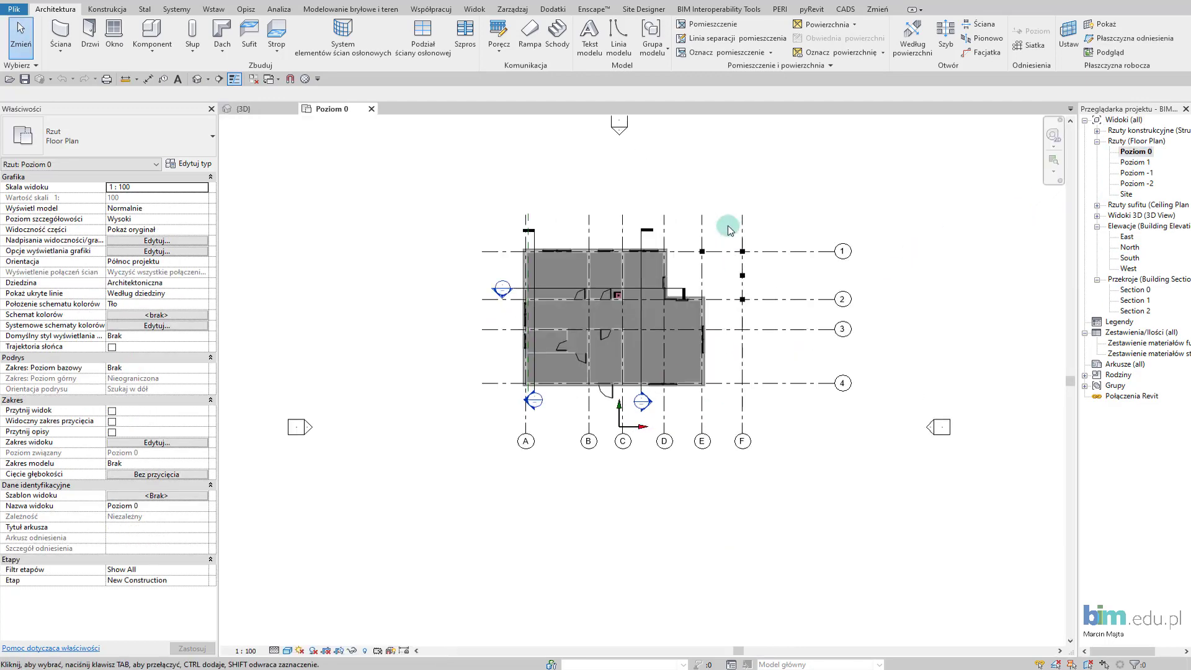
pyautogui.scroll(1, 717, 235)
pyautogui.scroll(2, 713, 234)
pyautogui.scroll(1, 708, 295)
pyautogui.moveTo(708, 296); pyautogui.dragTo(737, 285, button='middle')
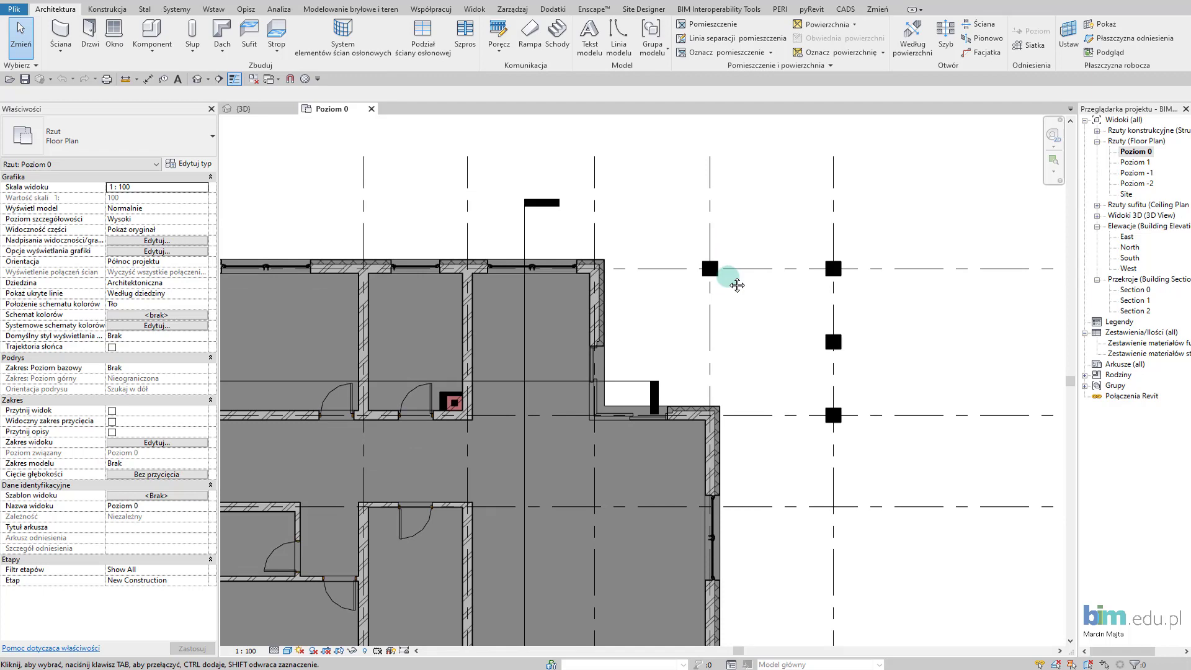
# Load the Tarcica wymiarowa - słup family from Drewno > Char. dla j. pols in size 38x114.
pyautogui.press('l')
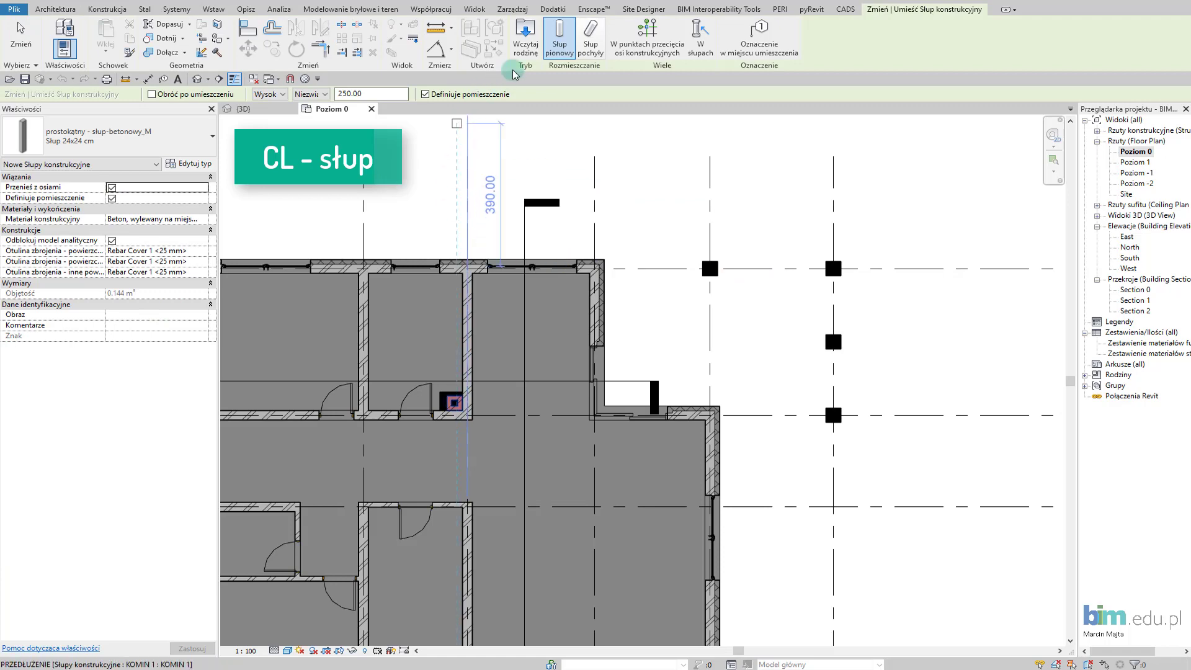
pyautogui.click(530, 57)
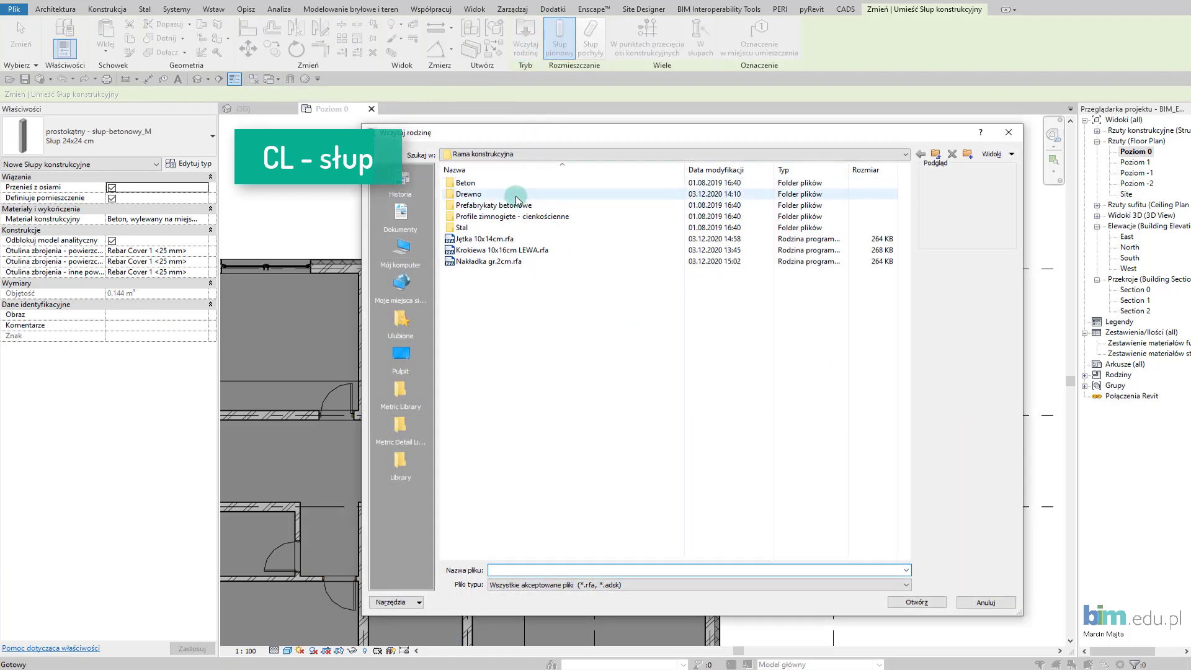
pyautogui.click(936, 155)
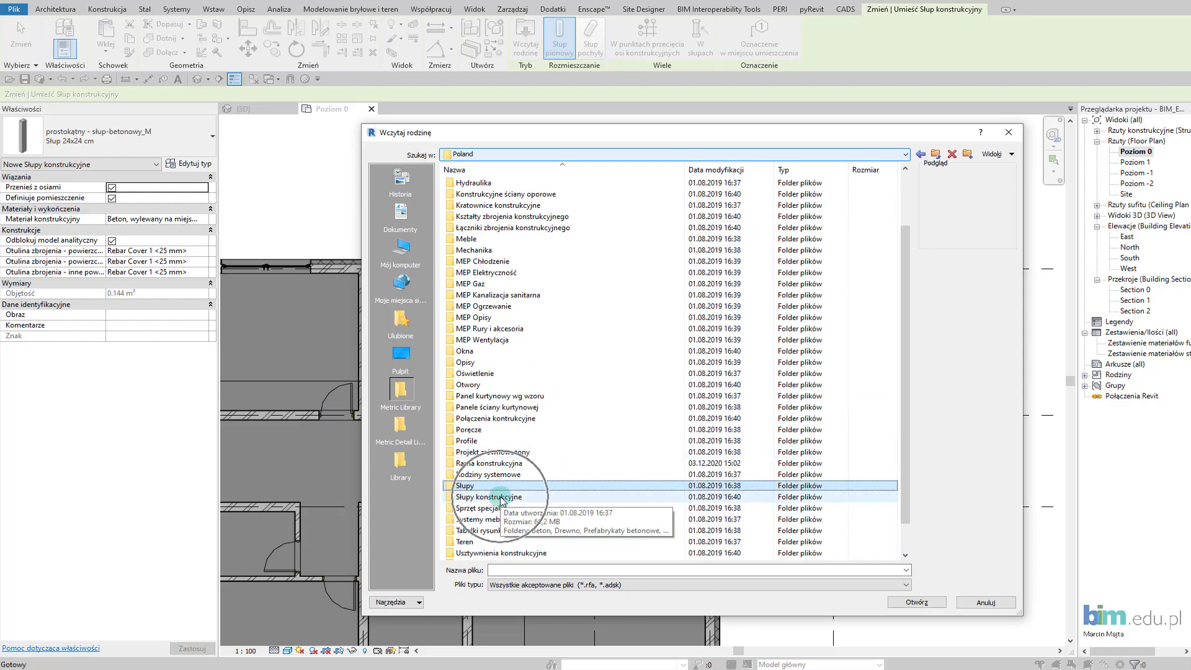
pyautogui.doubleClick(501, 496)
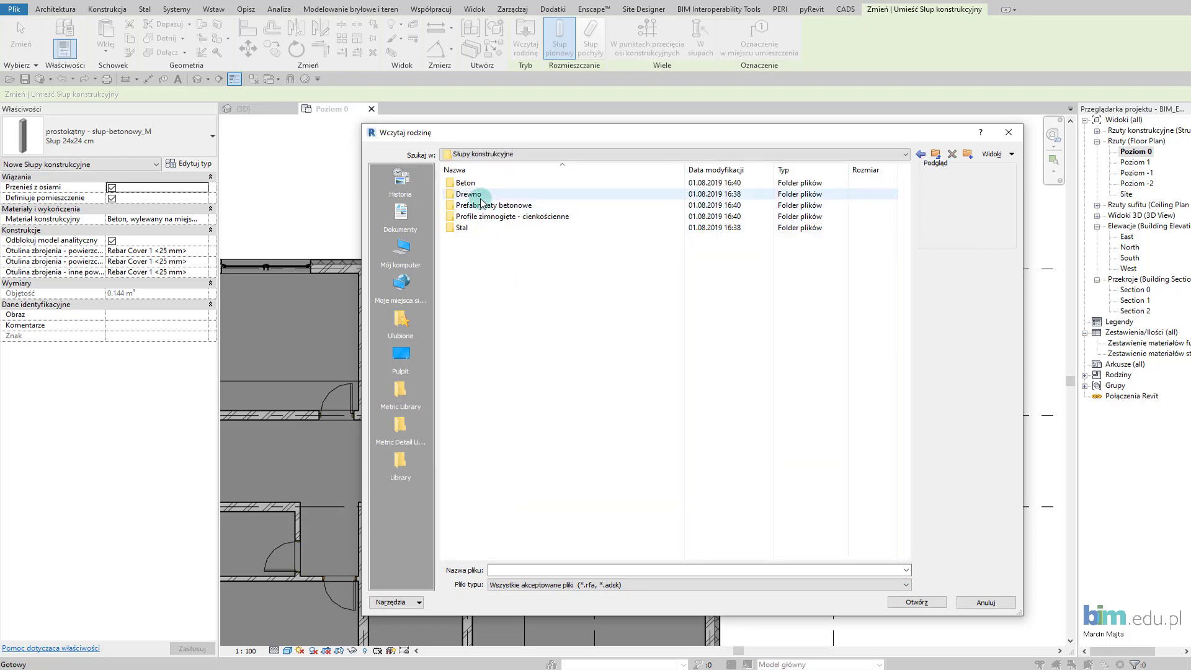
pyautogui.doubleClick(480, 195)
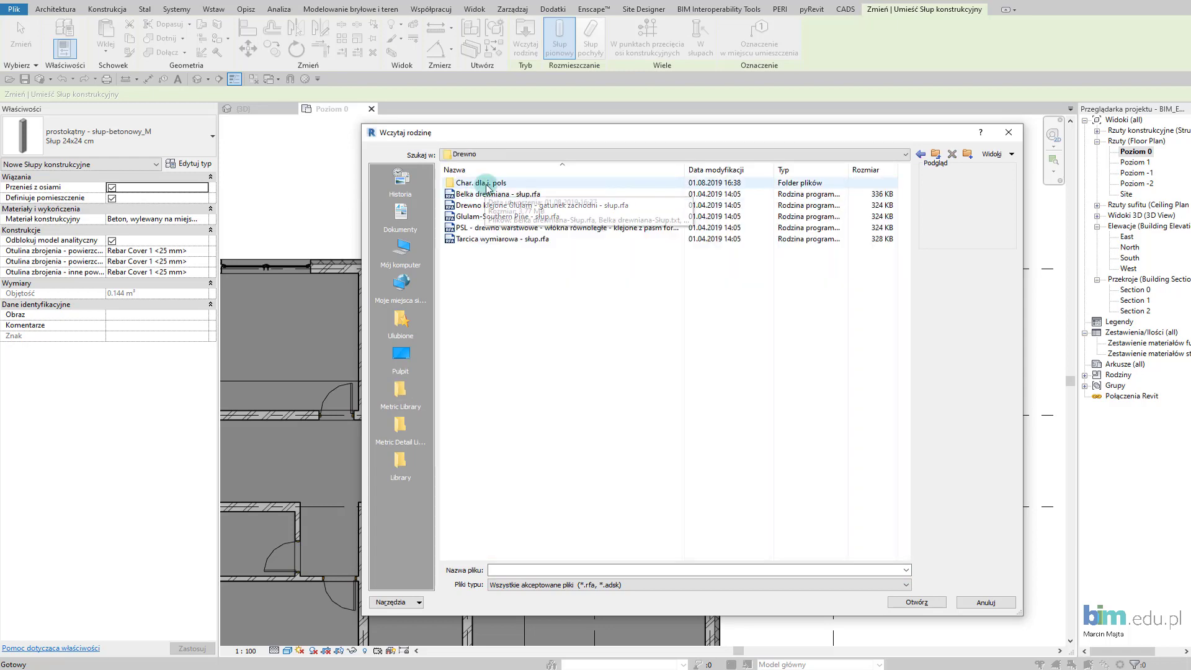
pyautogui.doubleClick(482, 183)
pyautogui.click(503, 285)
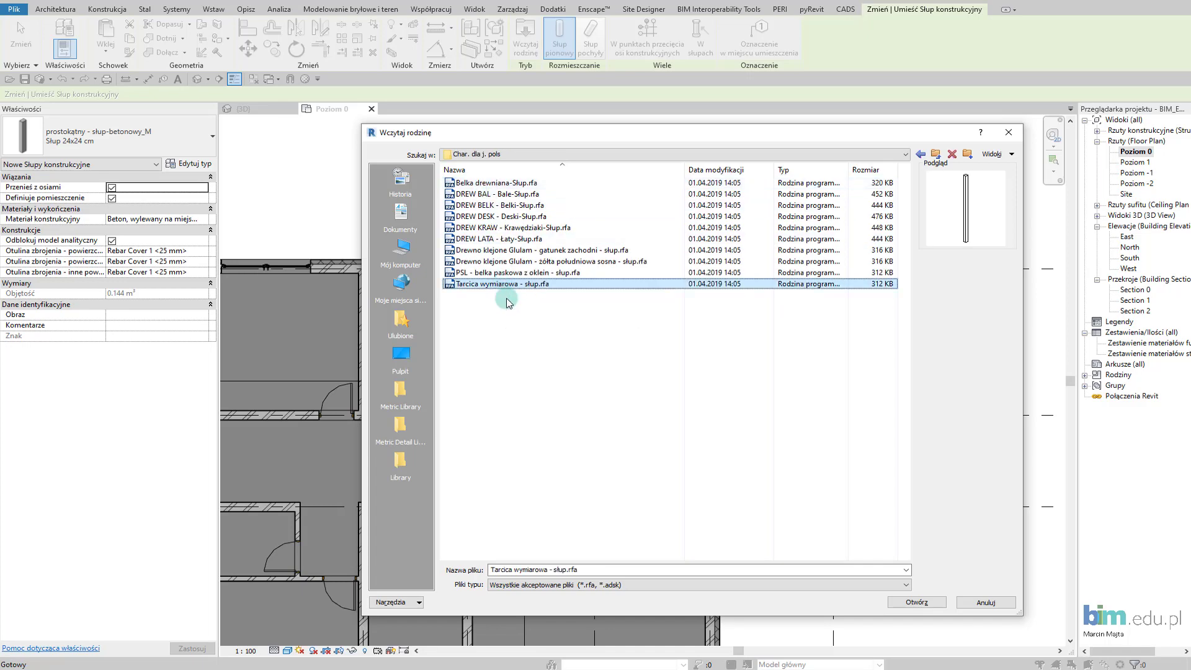
pyautogui.click(917, 602)
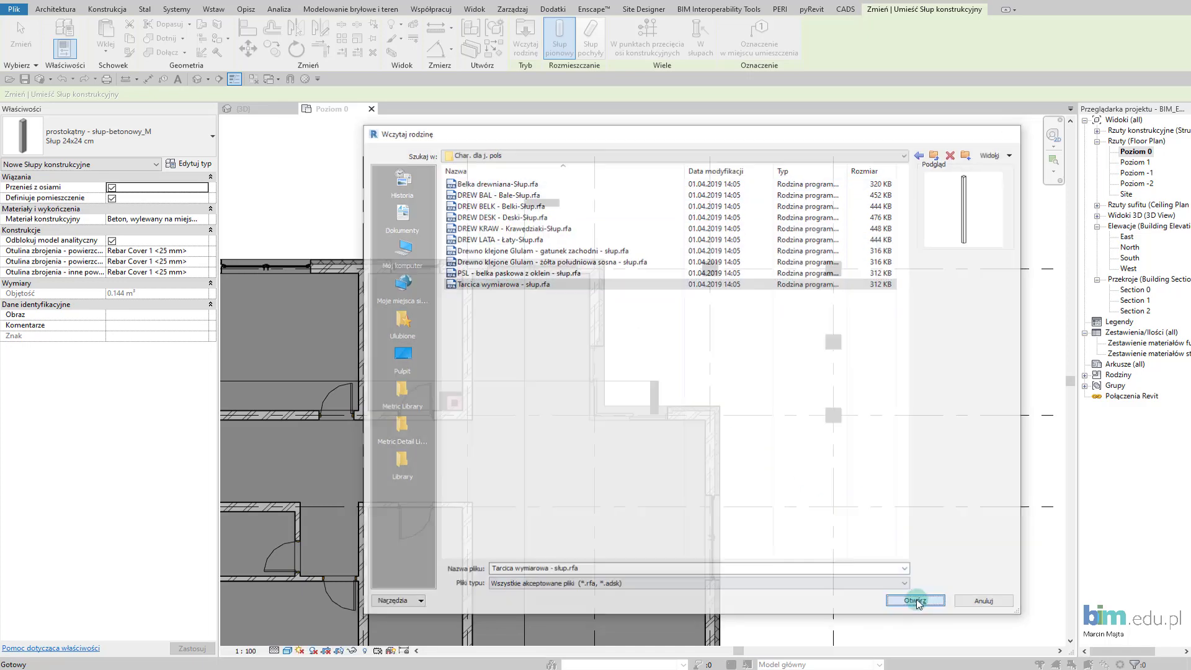
pyautogui.click(403, 219)
pyautogui.click(815, 523)
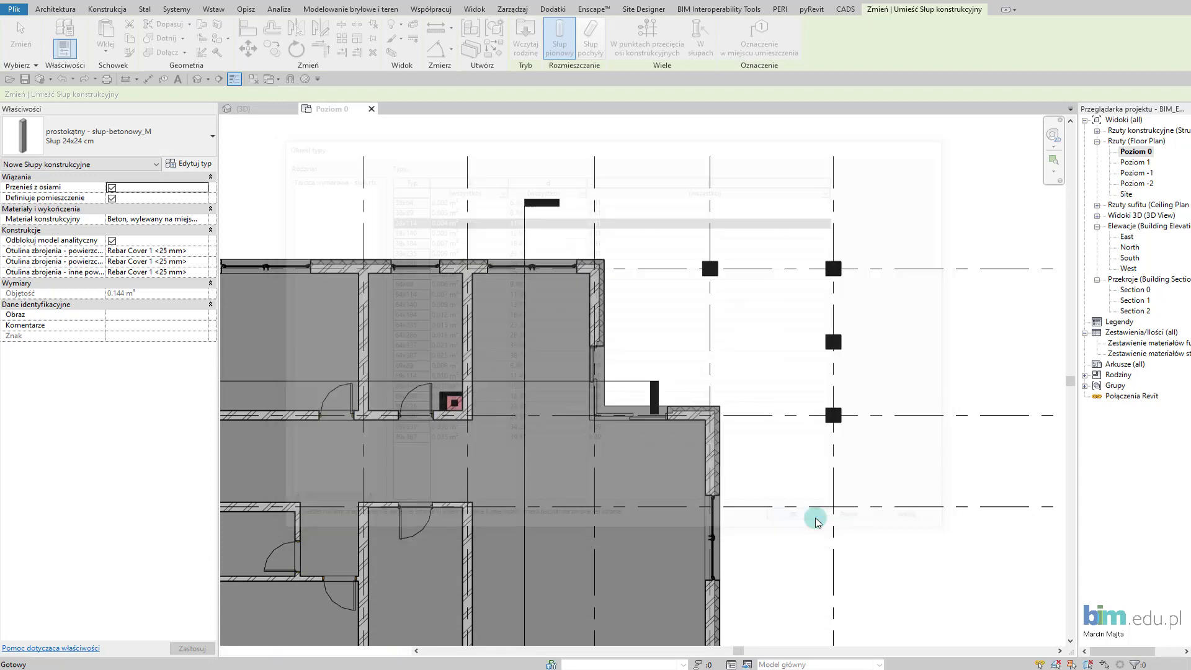
# Duplicate the column type as 'Słup drewniany 14x14cm' with b = 14 and d = 14.
pyautogui.click(197, 165)
pyautogui.click(981, 167)
pyautogui.write('Słup drewniany 14x14cm')
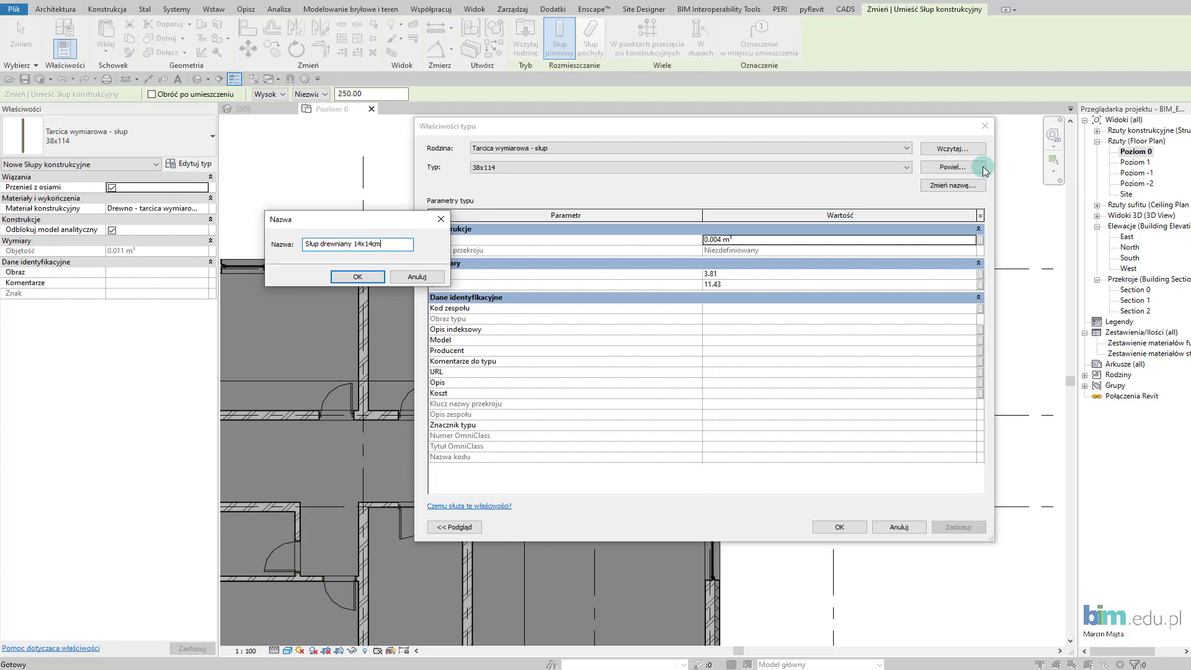
pyautogui.click(382, 277)
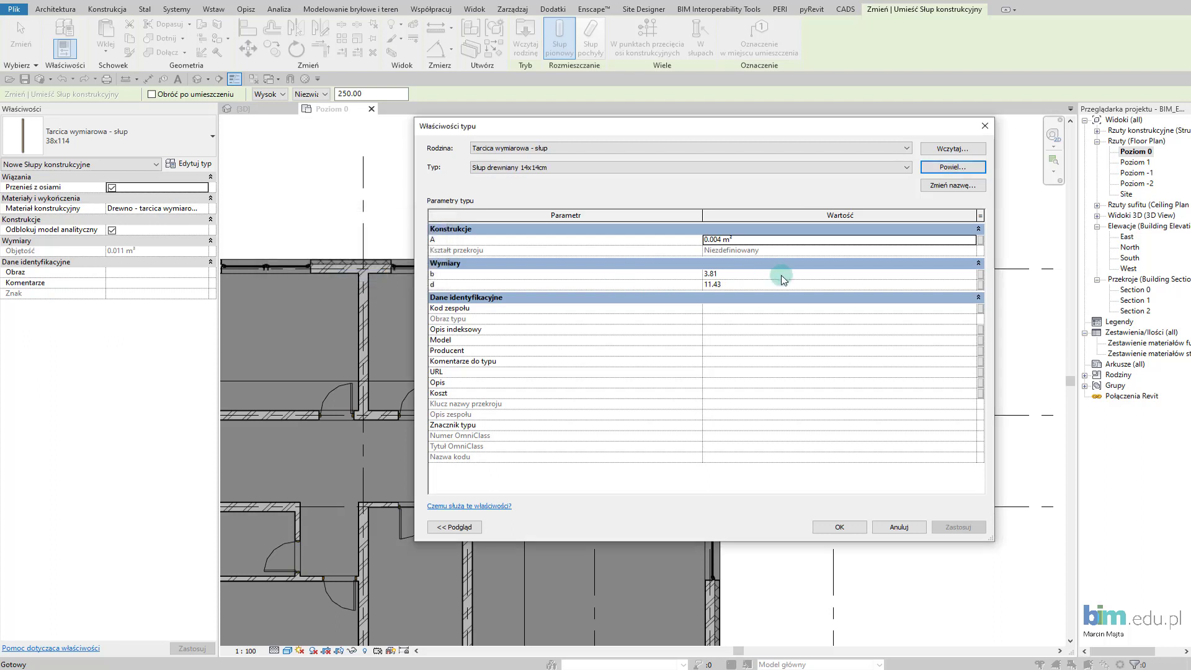
pyautogui.write('14')
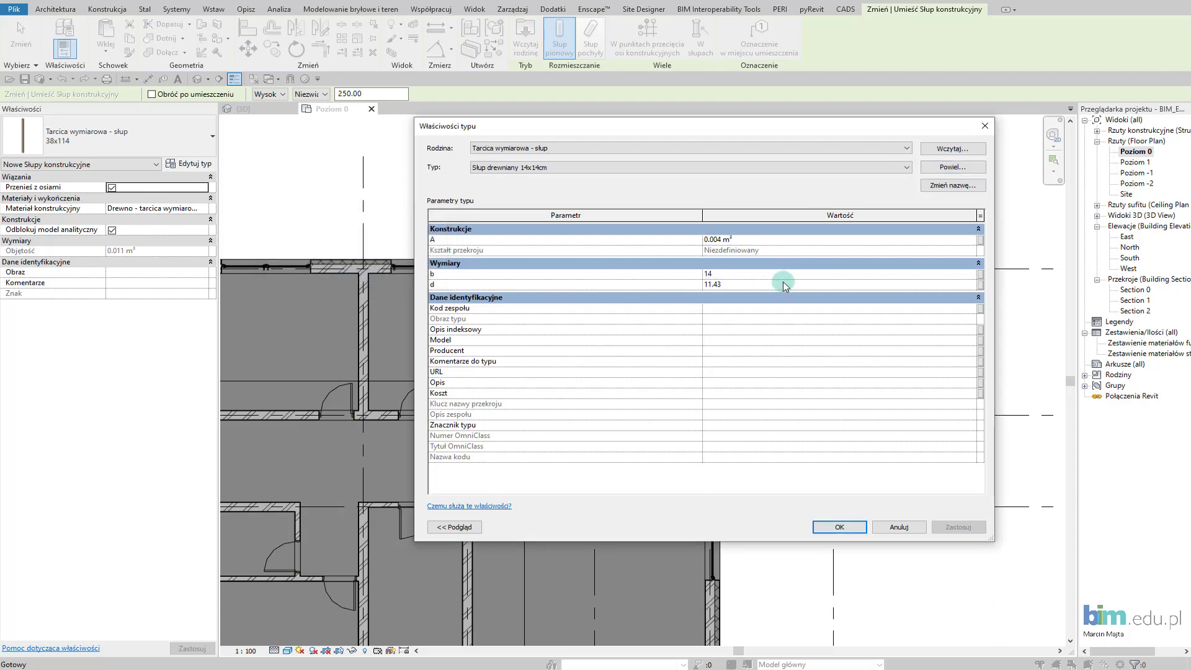
pyautogui.click(783, 281)
pyautogui.write('14')
pyautogui.click(753, 371)
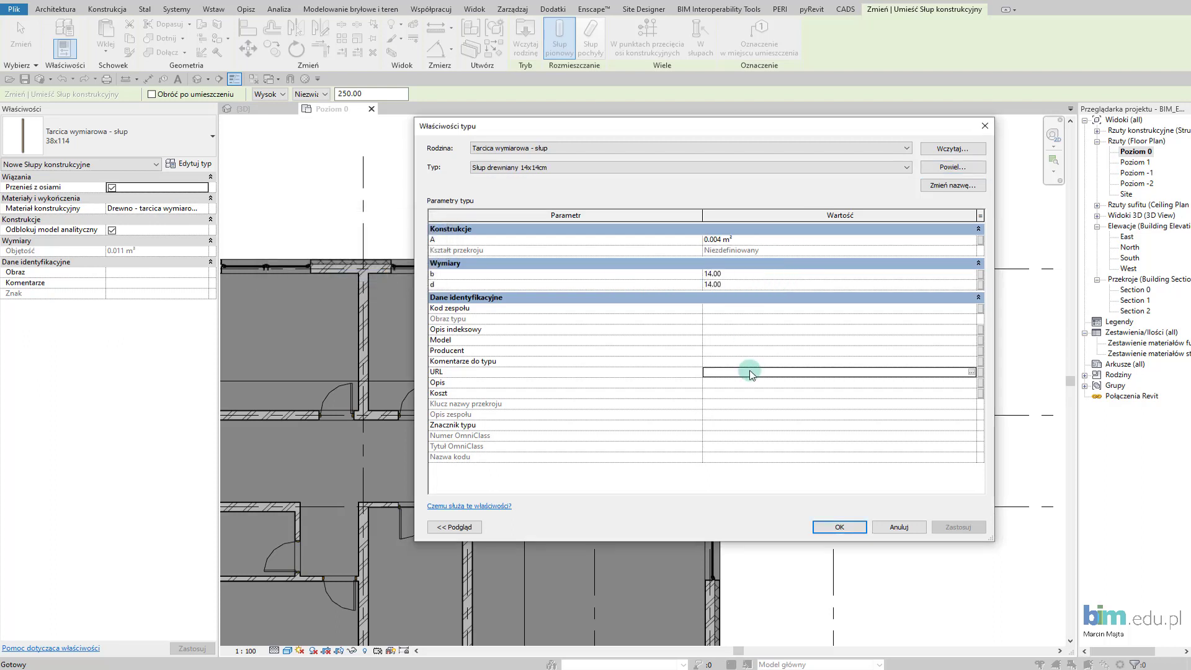
pyautogui.click(864, 527)
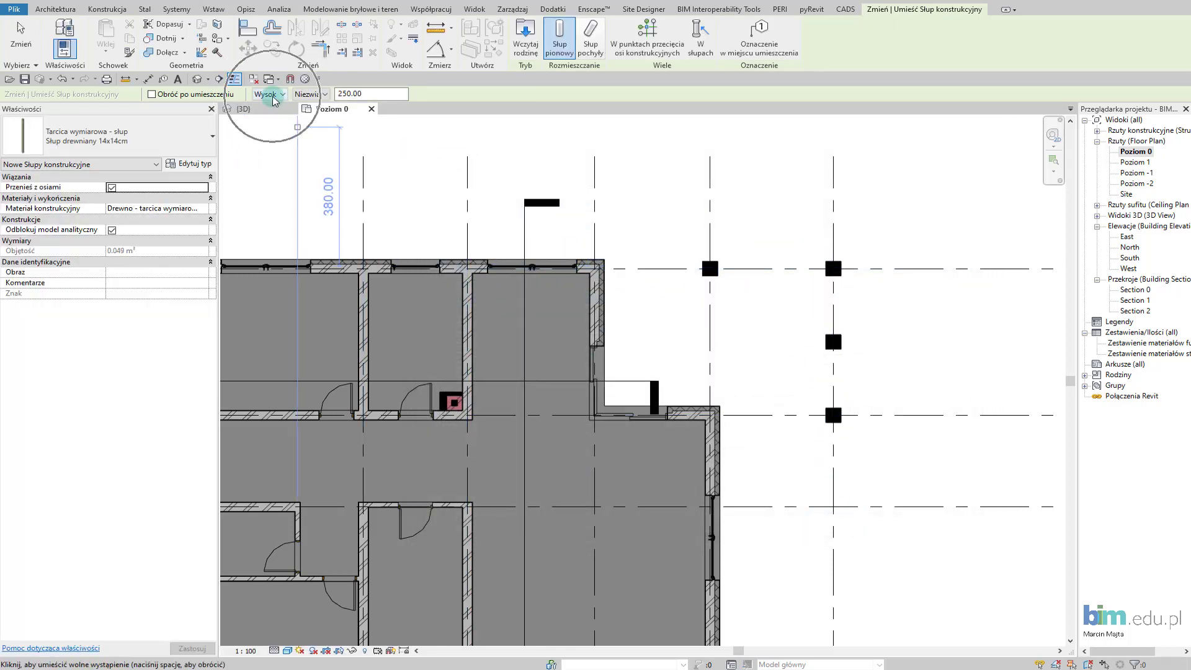
# Place the 14x14cm column at the grid E/1 intersection, its top set to a level.
pyautogui.click(322, 96)
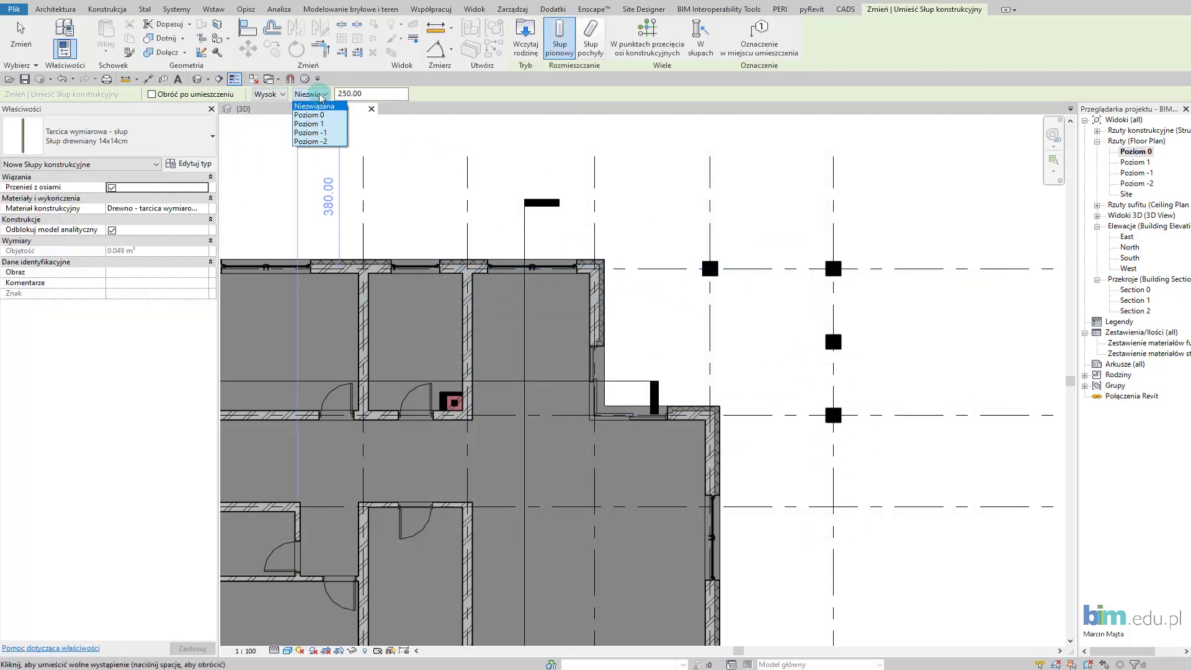
pyautogui.click(309, 123)
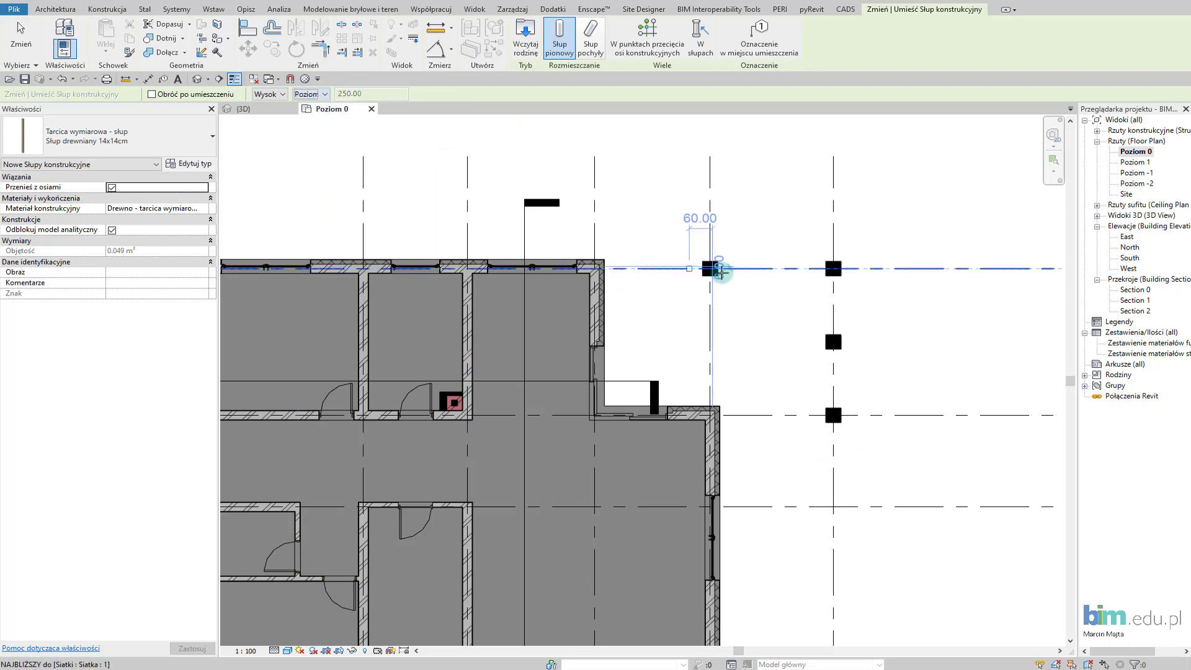
pyautogui.scroll(2, 710, 269)
pyautogui.scroll(4, 709, 267)
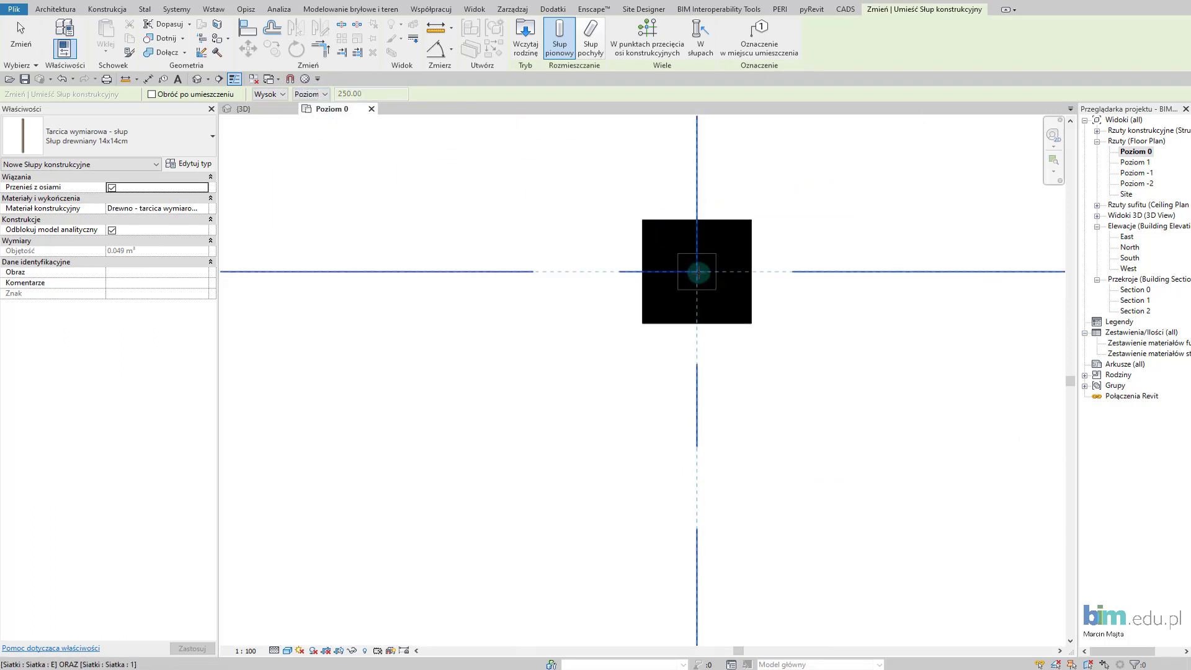
pyautogui.click(698, 271)
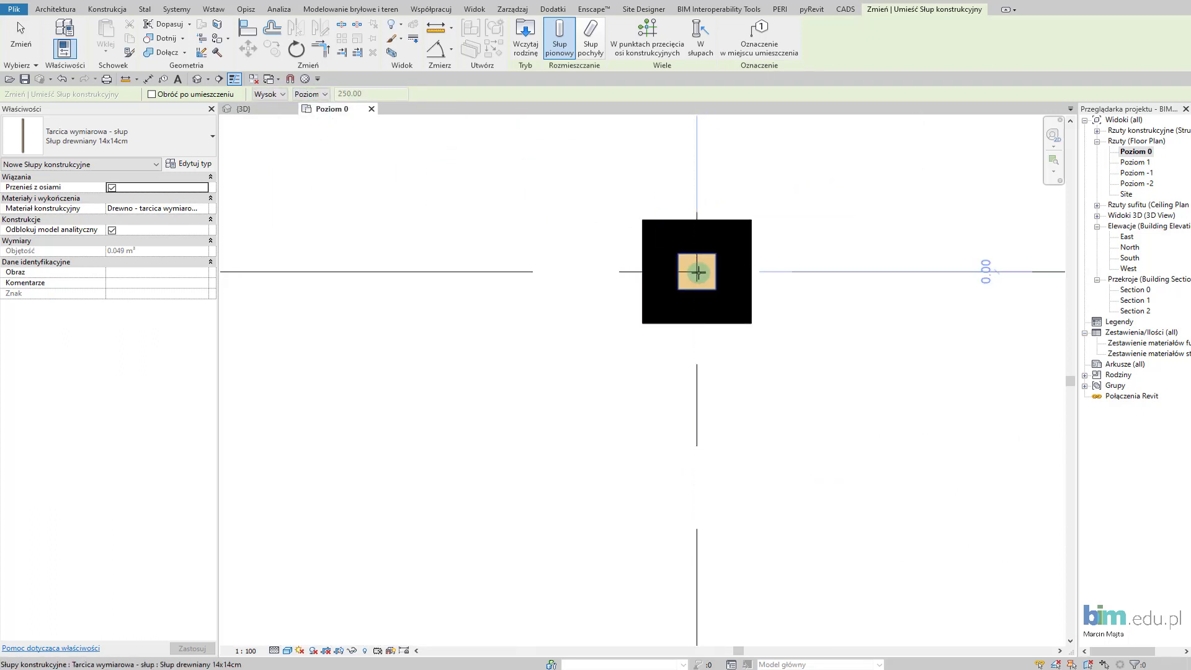
# In the 3D view, select the new column and set its top offset to 135.
pyautogui.click(263, 109)
pyautogui.scroll(3, 916, 508)
pyautogui.moveTo(912, 505)
pyautogui.keyDown('shift'); pyautogui.mouseDown(button='middle')
pyautogui.moveTo(661, 367)
pyautogui.moveTo(539, 401)
pyautogui.mouseUp(button='middle'); pyautogui.keyUp('shift')
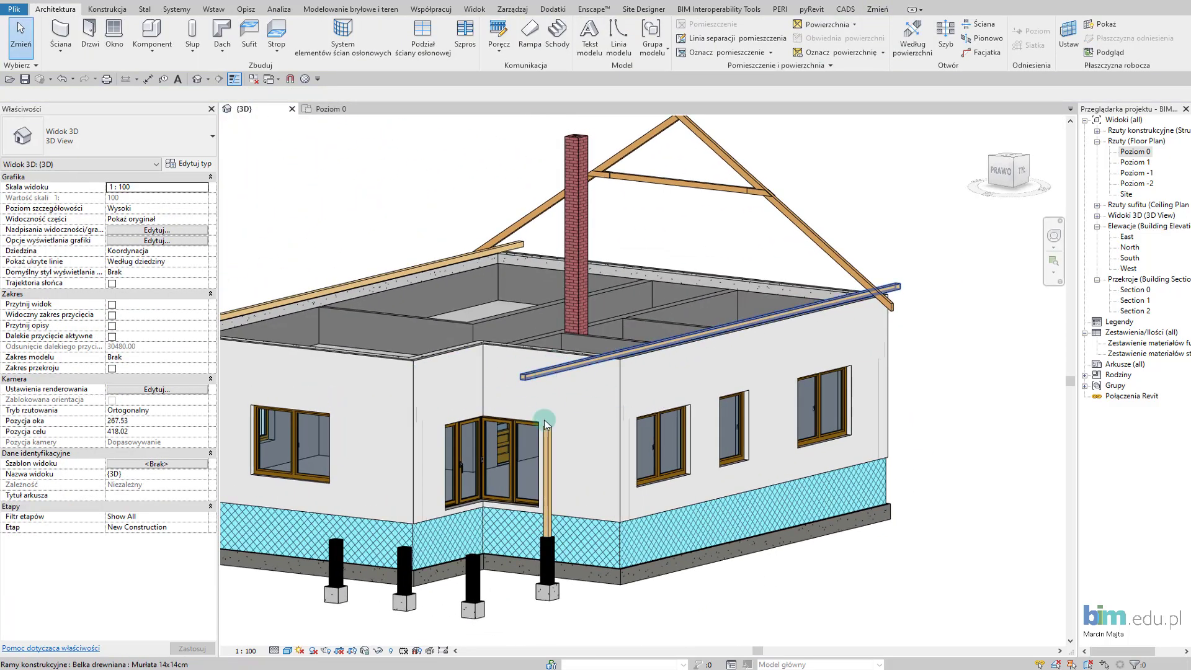
pyautogui.click(543, 446)
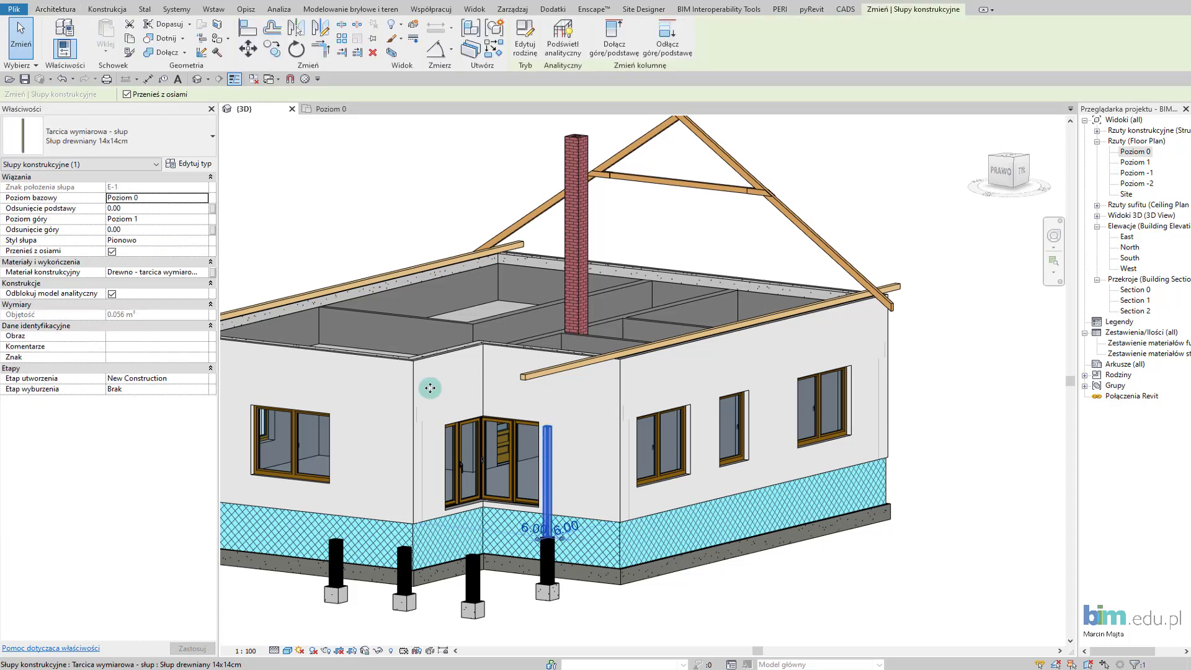
pyautogui.click(131, 230)
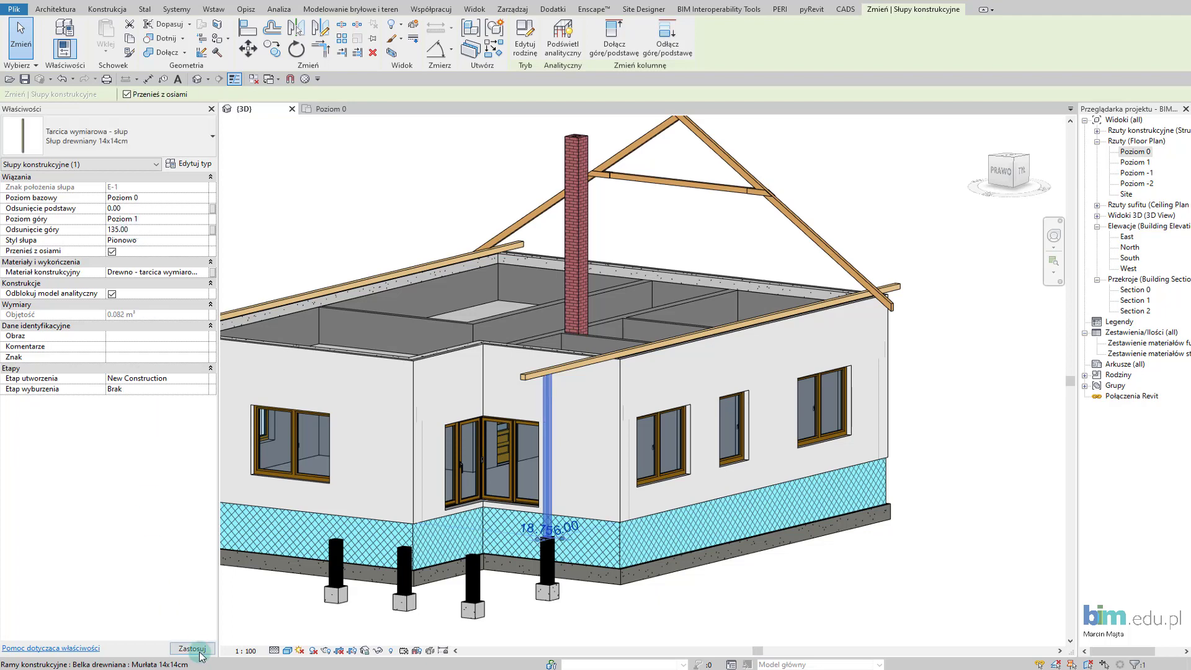
pyautogui.moveTo(484, 471)
pyautogui.keyDown('shift'); pyautogui.mouseDown(button='middle')
pyautogui.moveTo(611, 425)
pyautogui.moveTo(522, 476)
pyautogui.mouseUp(button='middle'); pyautogui.keyUp('shift')
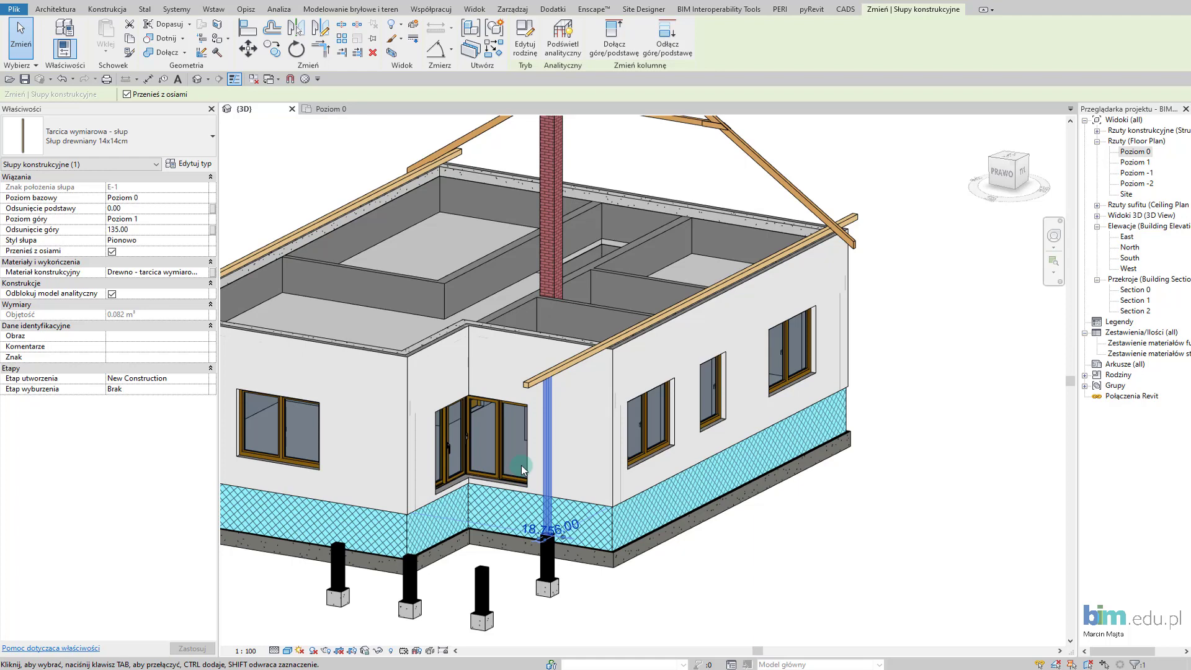
# Start a spot elevation with EL, then open the North elevation view.
pyautogui.press('e')
pyautogui.press('l')
pyautogui.scroll(3, 490, 347)
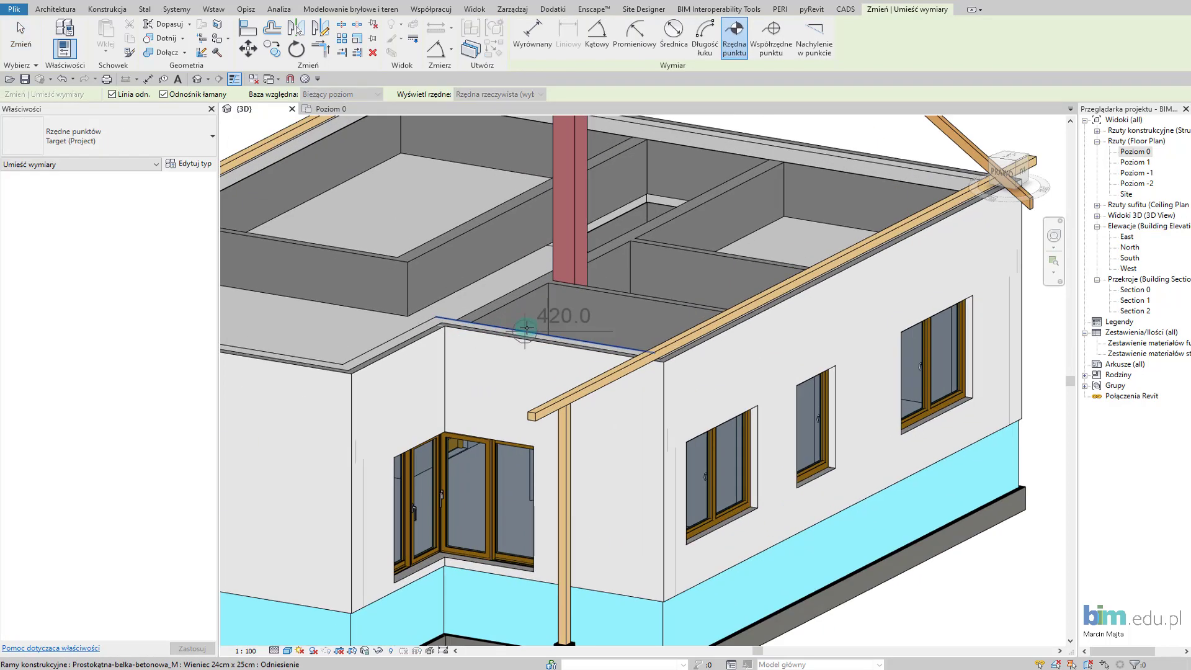
pyautogui.scroll(2, 530, 334)
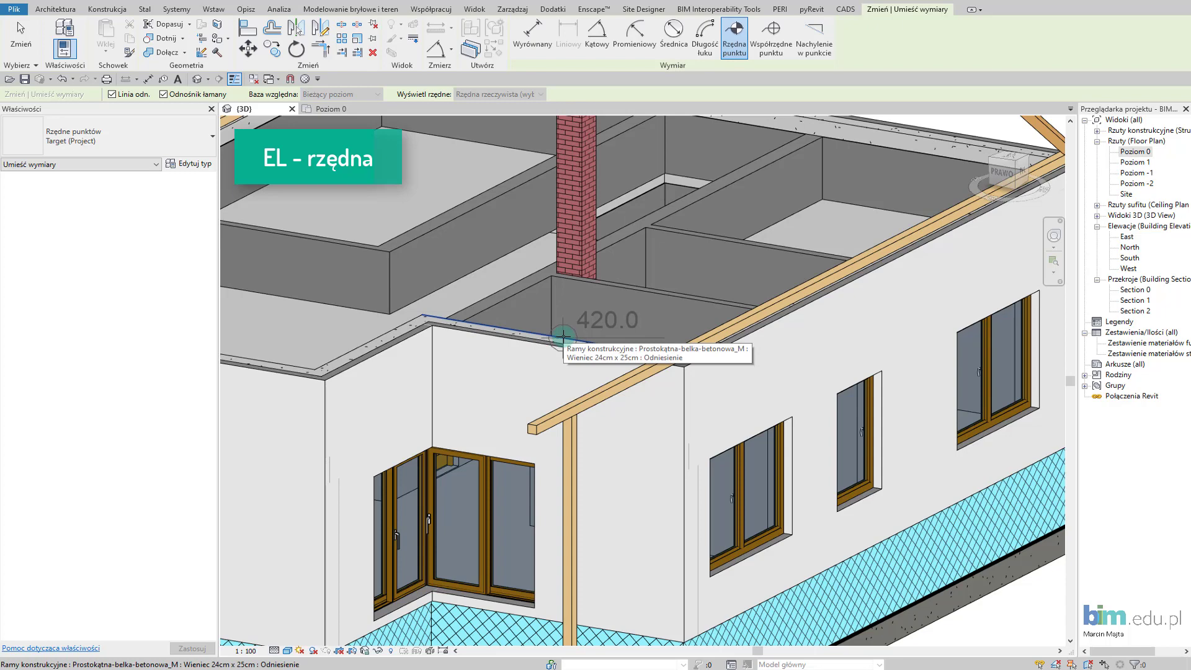
pyautogui.doubleClick(1129, 248)
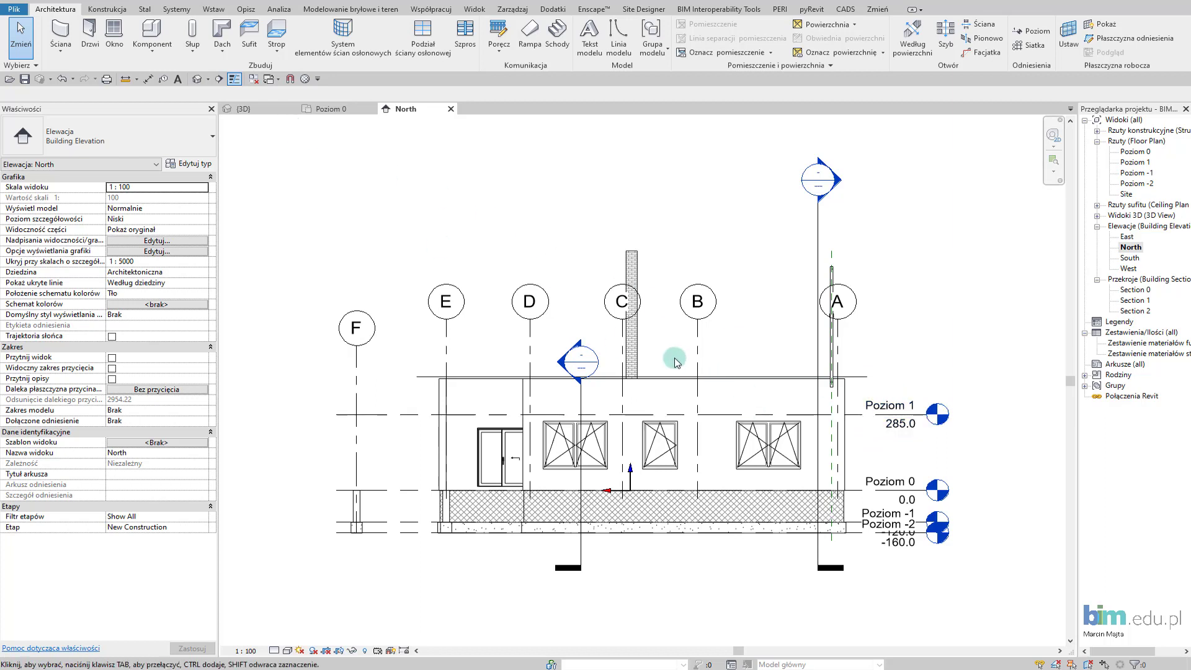
# Set the porch post's top offset to 135.00 and clear the selection.
pyautogui.click(275, 113)
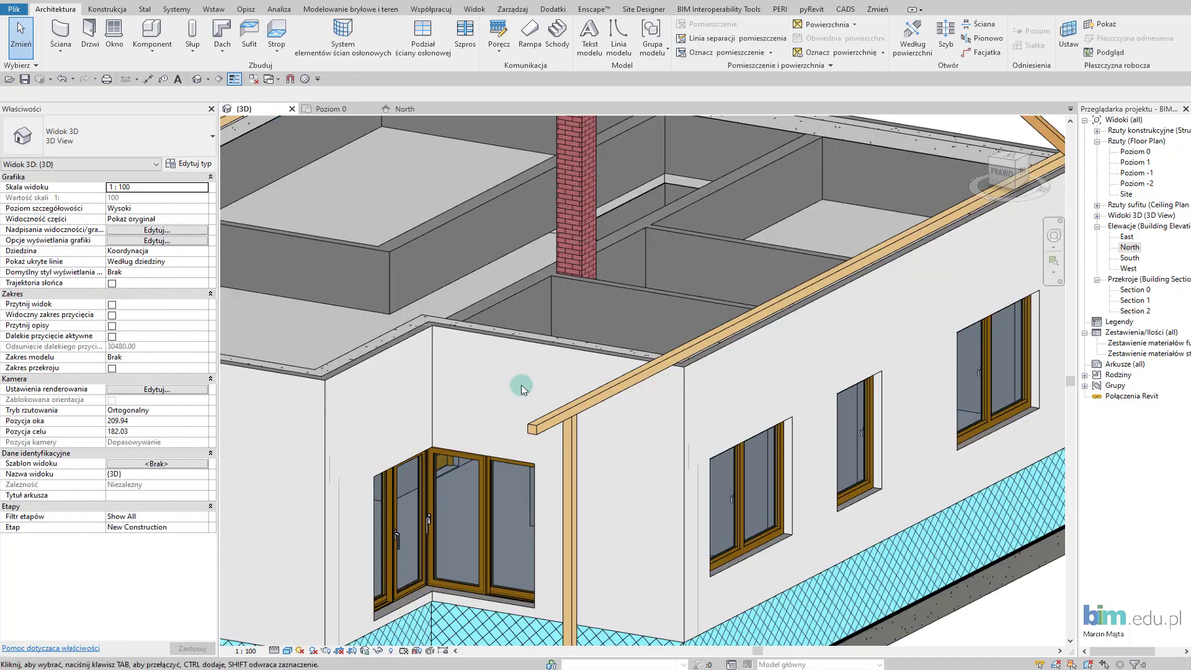
pyautogui.click(566, 471)
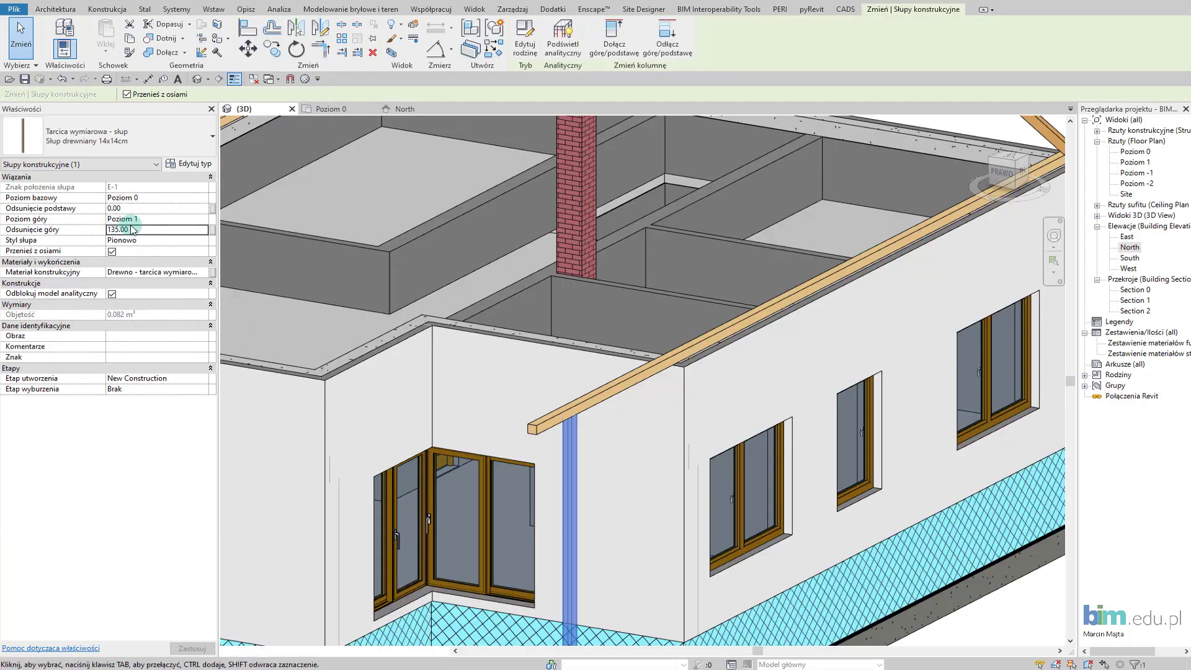
pyautogui.click(162, 231)
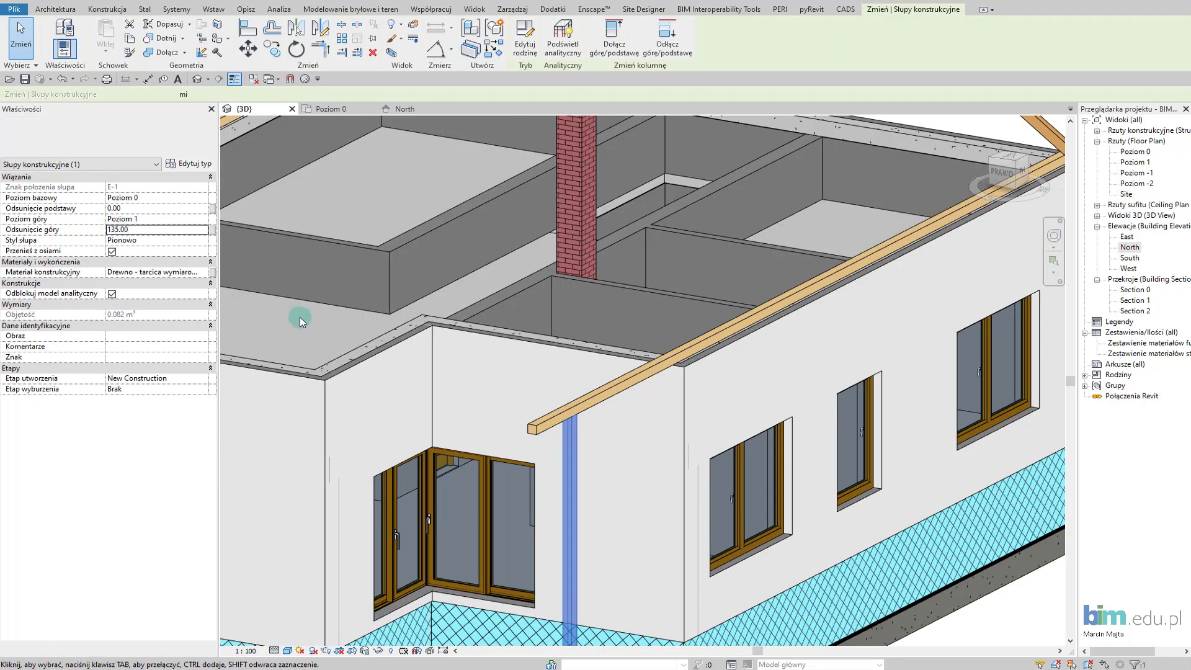
pyautogui.click(176, 234)
pyautogui.scroll(-3, 501, 397)
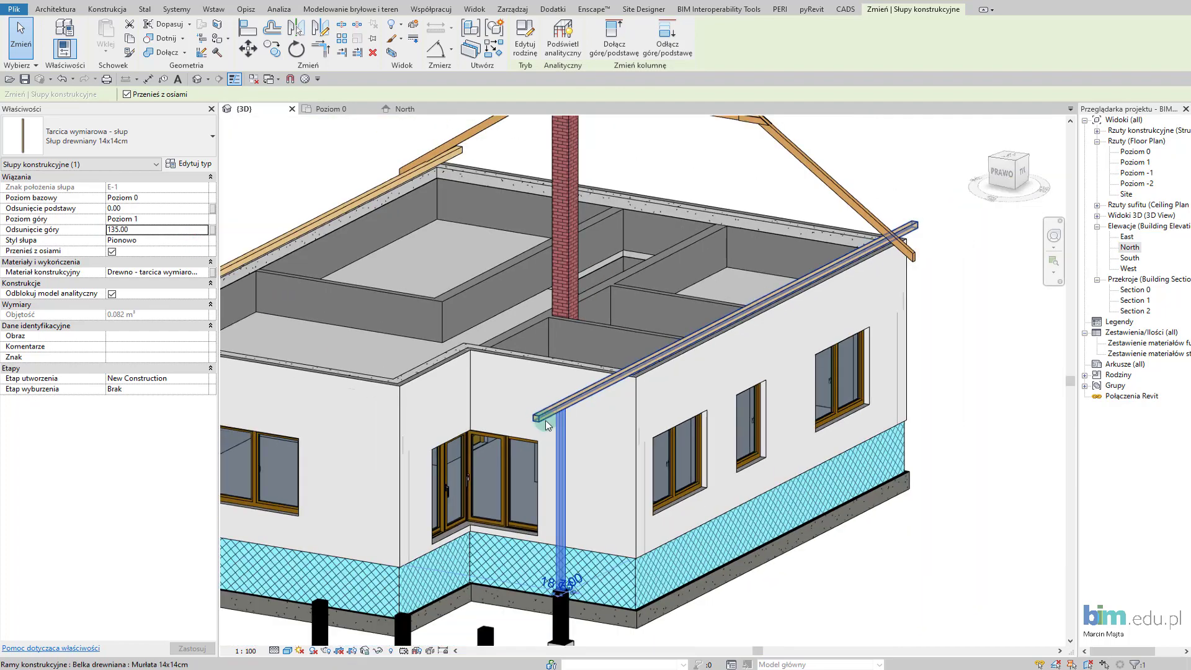
pyautogui.scroll(1, 589, 558)
pyautogui.click(583, 576)
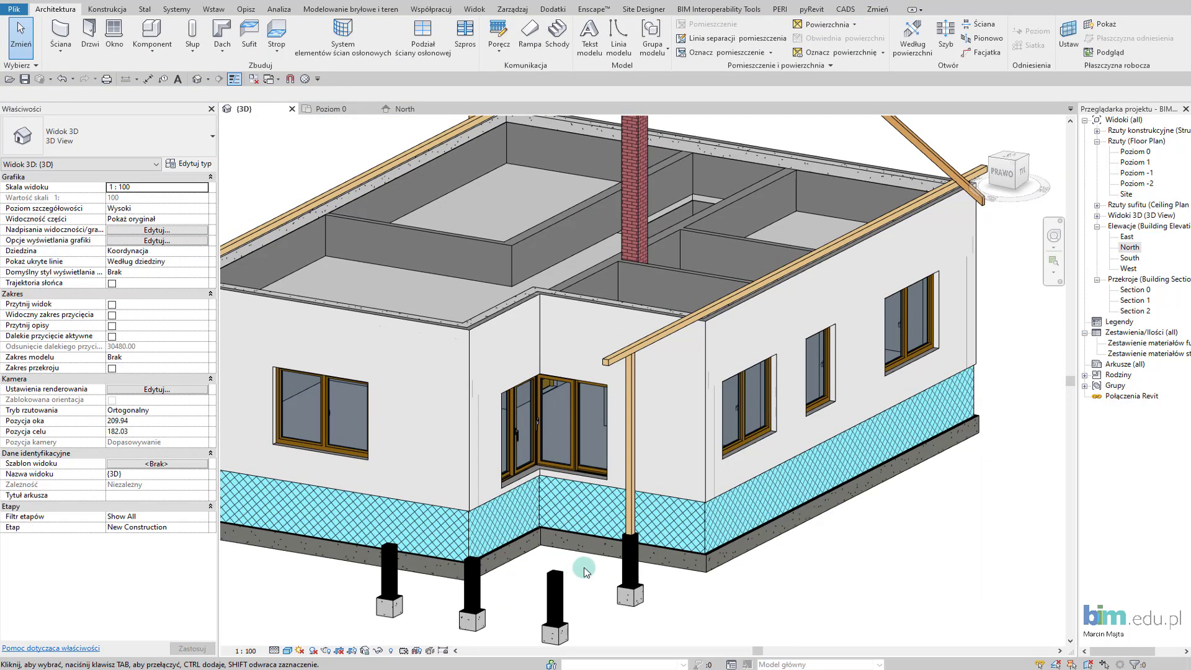
pyautogui.scroll(-2, 588, 569)
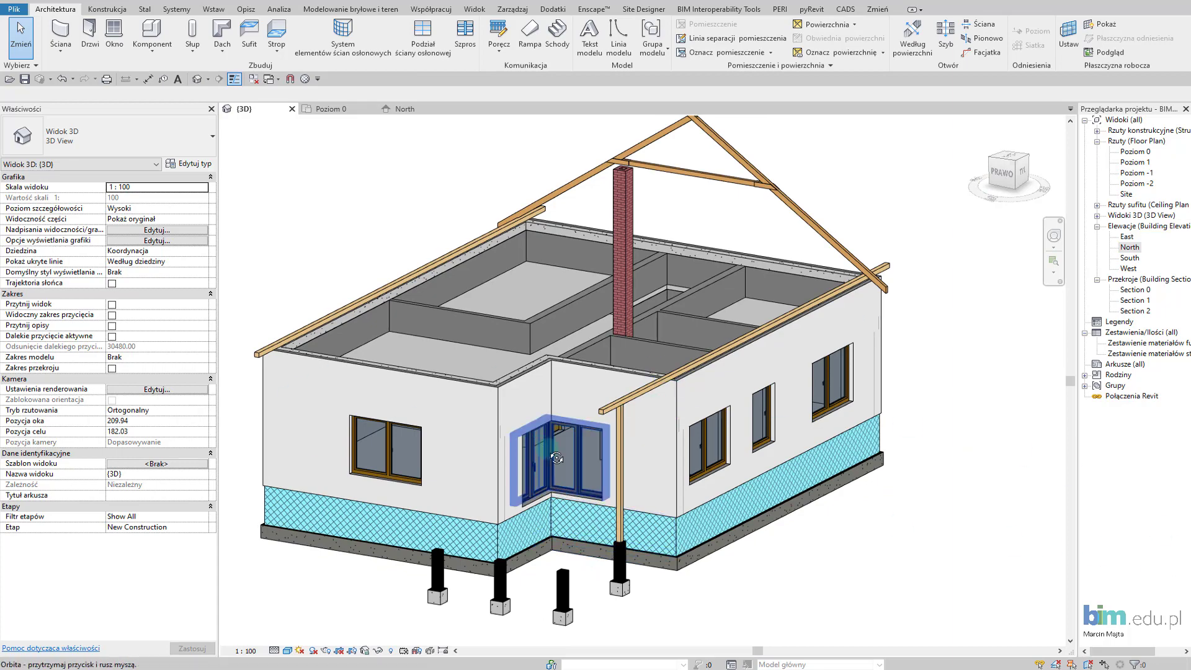
# Orbit the 3D model to see the whole house and its trusses from the front.
pyautogui.scroll(3, 745, 415)
pyautogui.moveTo(717, 425)
pyautogui.keyDown('shift'); pyautogui.mouseDown(button='middle')
pyautogui.moveTo(607, 474)
pyautogui.moveTo(664, 471)
pyautogui.moveTo(684, 411)
pyautogui.mouseUp(button='middle'); pyautogui.keyUp('shift')
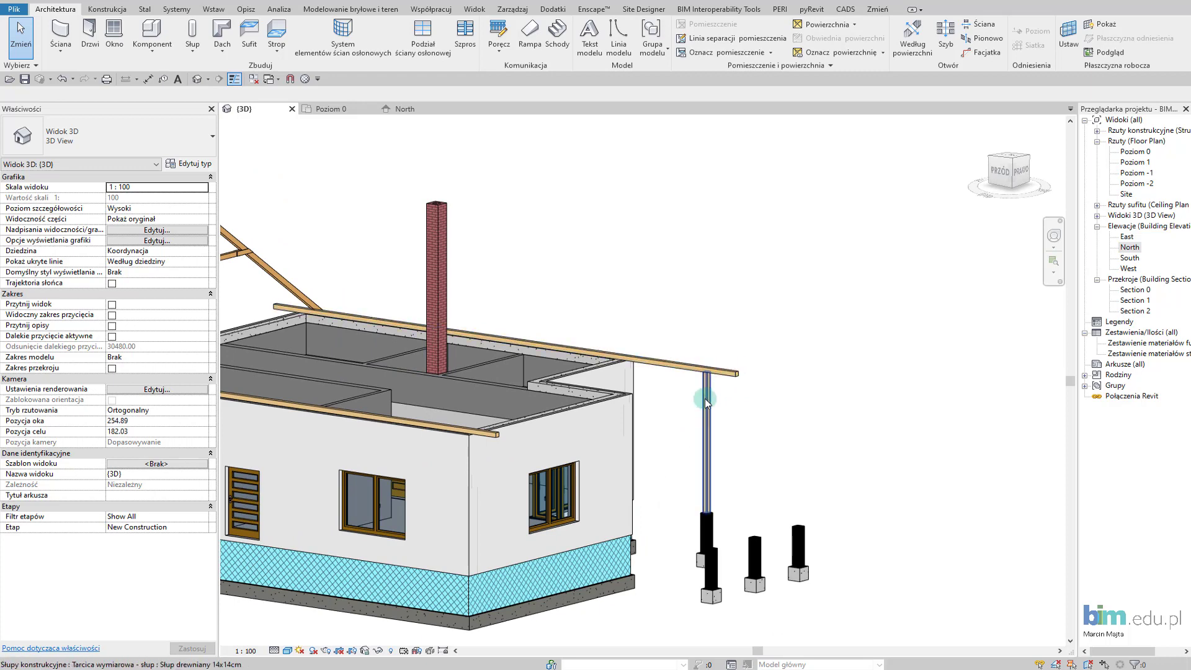
pyautogui.scroll(-2, 722, 390)
pyautogui.scroll(-2, 685, 404)
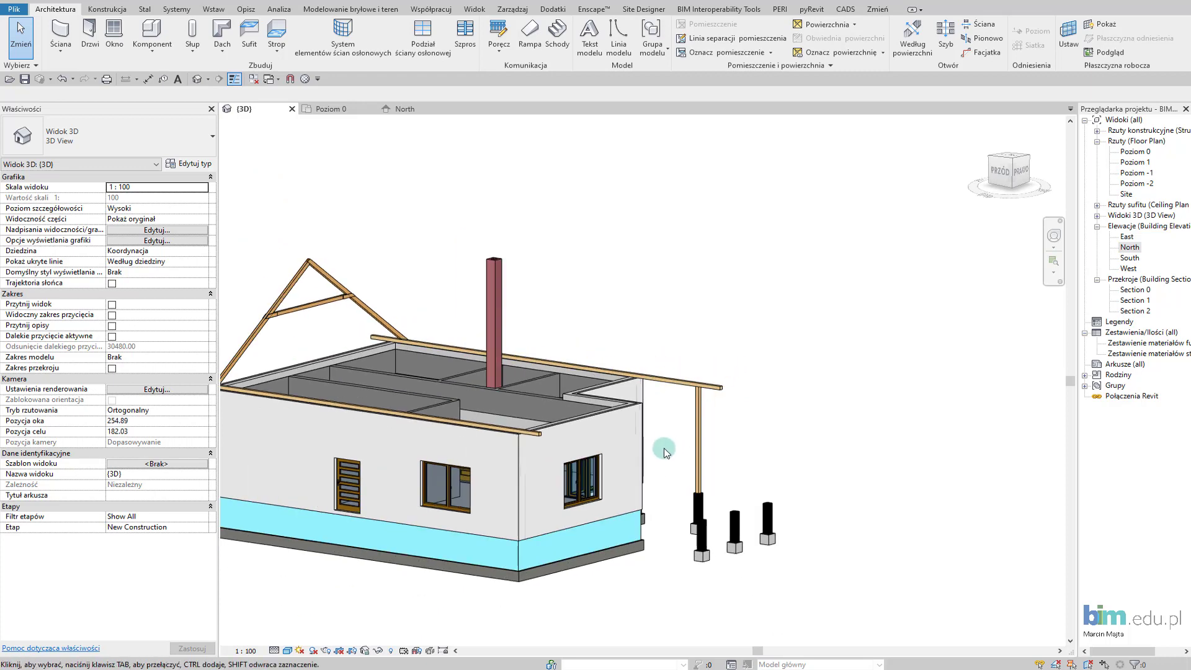
pyautogui.moveTo(651, 444)
pyautogui.keyDown('shift'); pyautogui.mouseDown(button='middle')
pyautogui.moveTo(718, 458)
pyautogui.moveTo(652, 500)
pyautogui.moveTo(619, 452)
pyautogui.moveTo(614, 471)
pyautogui.moveTo(588, 478)
pyautogui.moveTo(614, 484)
pyautogui.mouseUp(button='middle'); pyautogui.keyUp('shift')
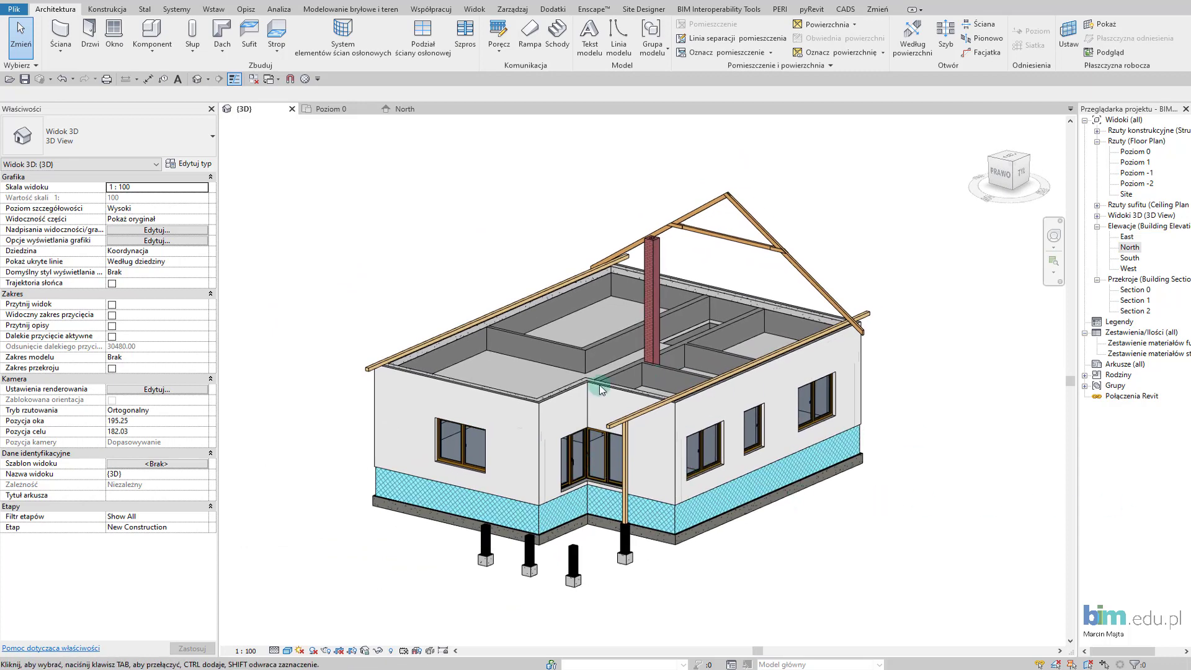
pyautogui.moveTo(654, 375)
pyautogui.keyDown('shift'); pyautogui.mouseDown(button='middle')
pyautogui.moveTo(744, 391)
pyautogui.moveTo(446, 381)
pyautogui.moveTo(494, 333)
pyautogui.mouseUp(button='middle'); pyautogui.keyUp('shift')
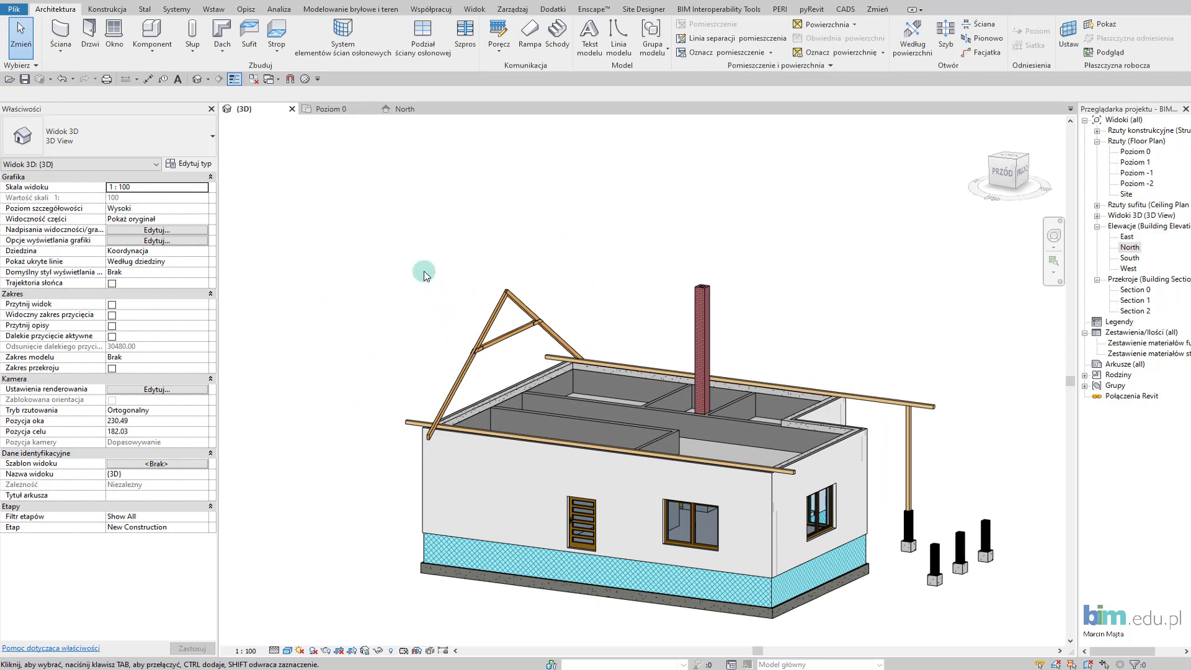
# Open the Poziom 1 plan, then return to 3D and view the house from the top.
pyautogui.doubleClick(1133, 162)
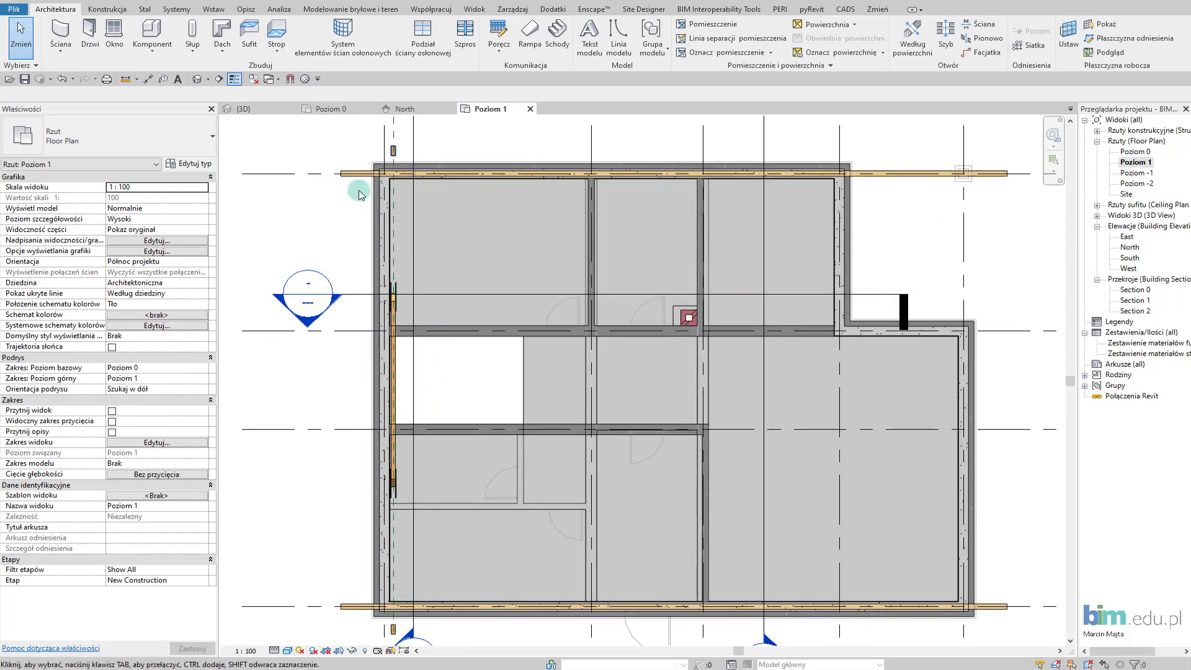
pyautogui.click(257, 110)
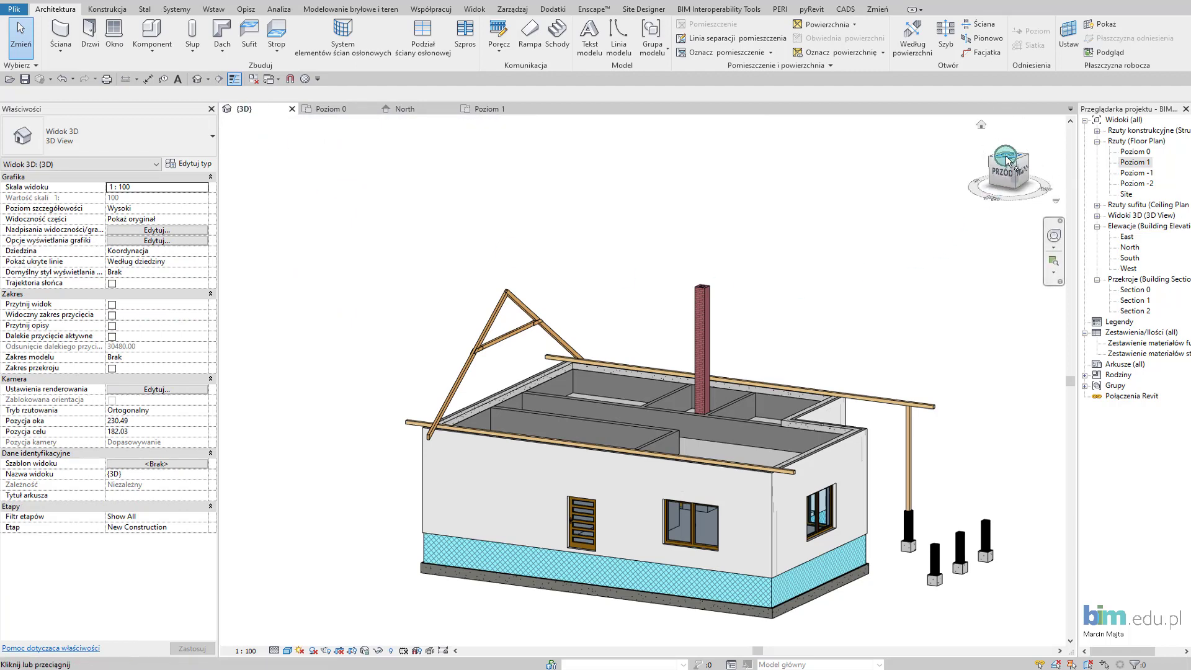
pyautogui.click(1006, 163)
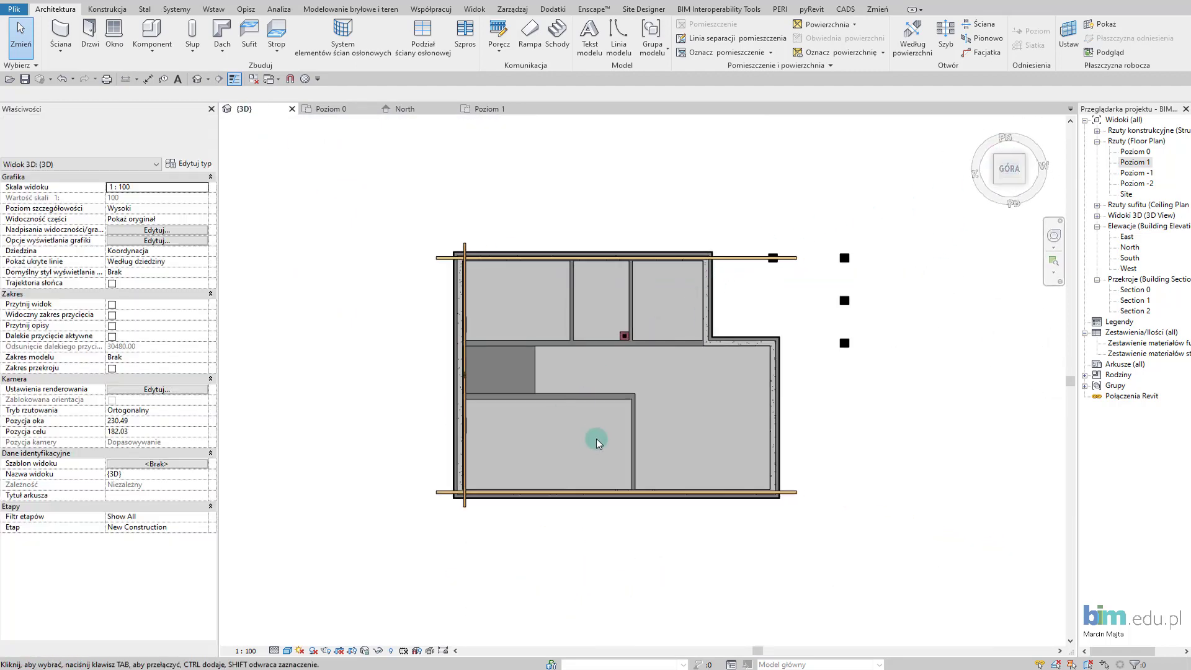
# Select all seven roof truss members and switch to the Top view.
pyautogui.moveTo(525, 459)
pyautogui.keyDown('shift'); pyautogui.mouseDown(button='middle')
pyautogui.moveTo(524, 280)
pyautogui.moveTo(572, 253)
pyautogui.mouseUp(button='middle'); pyautogui.keyUp('shift')
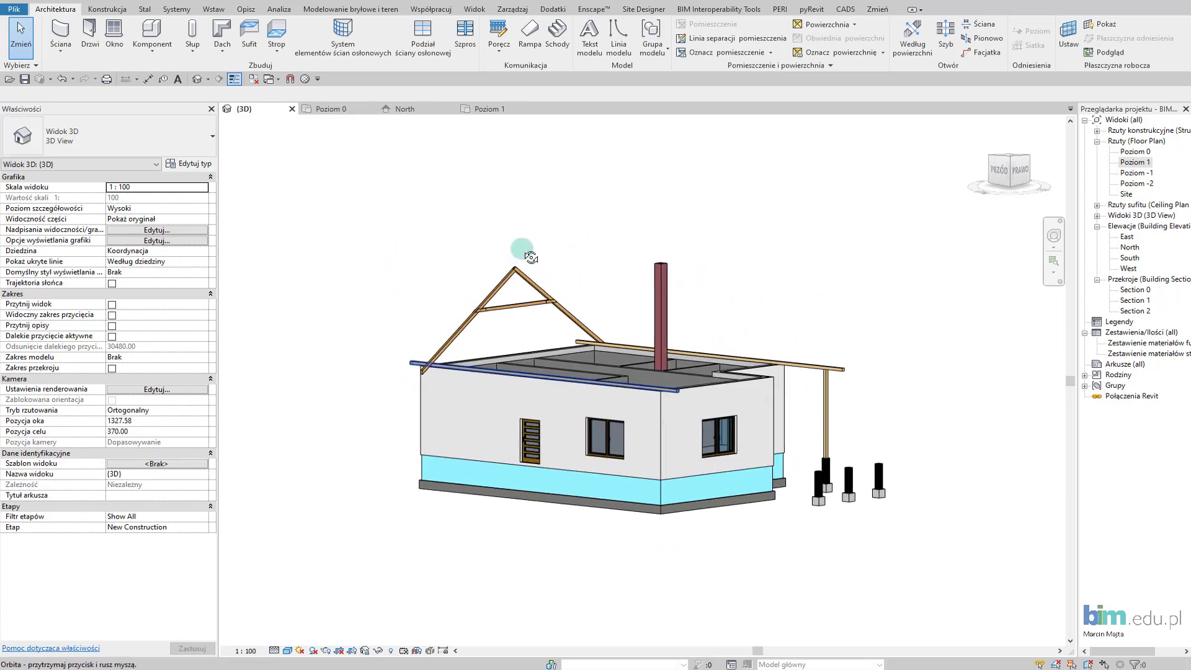
pyautogui.click(456, 326)
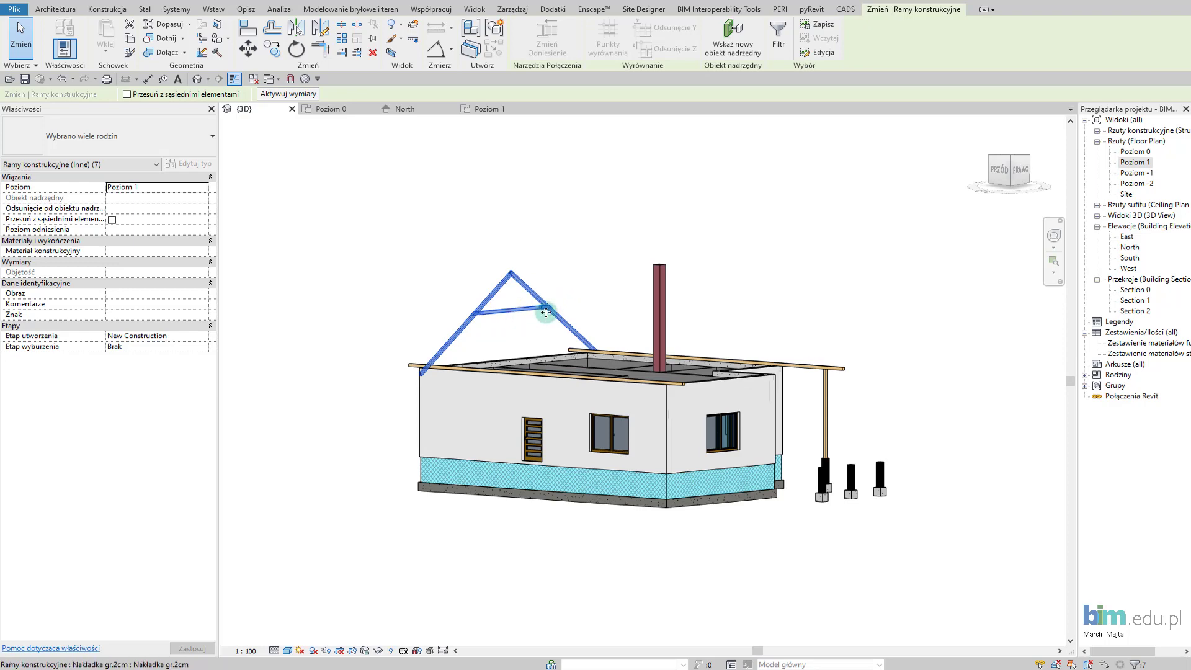
pyautogui.keyDown('shift'); pyautogui.moveTo(611, 324); pyautogui.dragTo(997, 176, button='middle'); pyautogui.keyUp('shift')
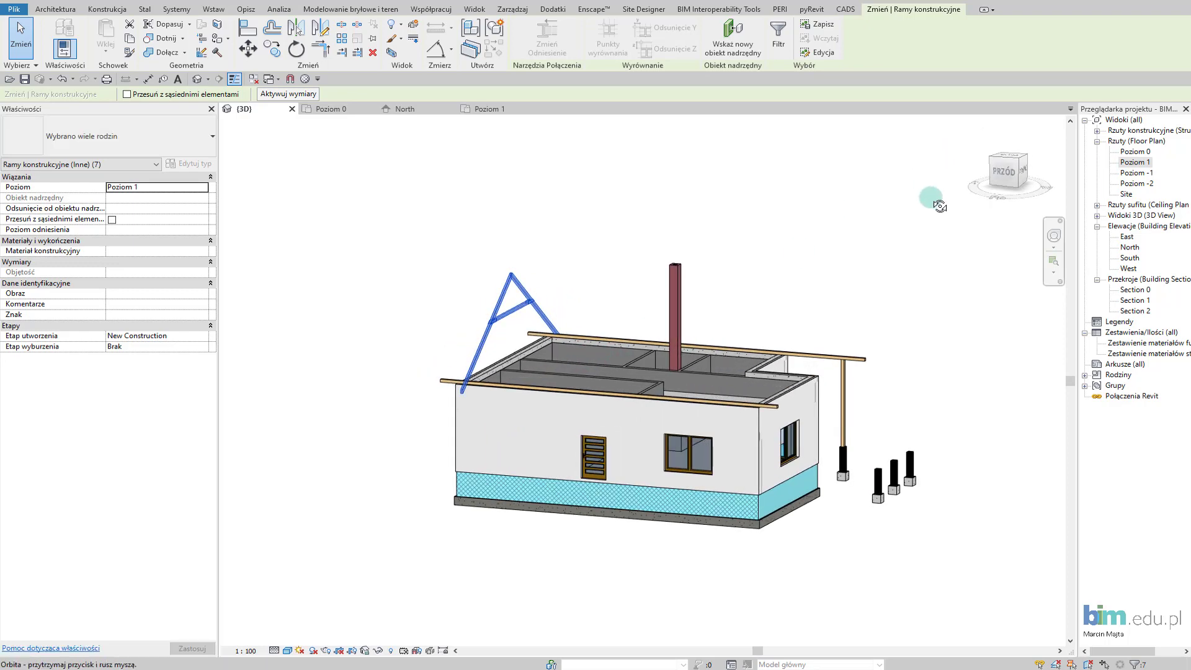
pyautogui.click(998, 176)
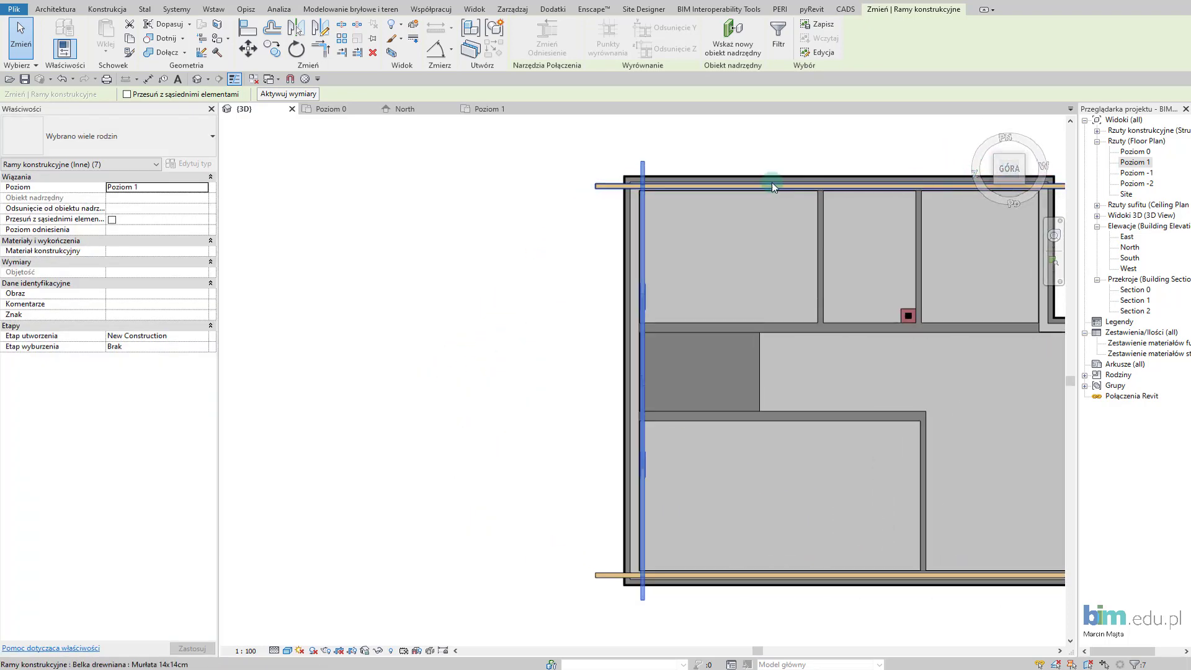
# Start copying the truss with its base point on the wall plate.
pyautogui.click(273, 48)
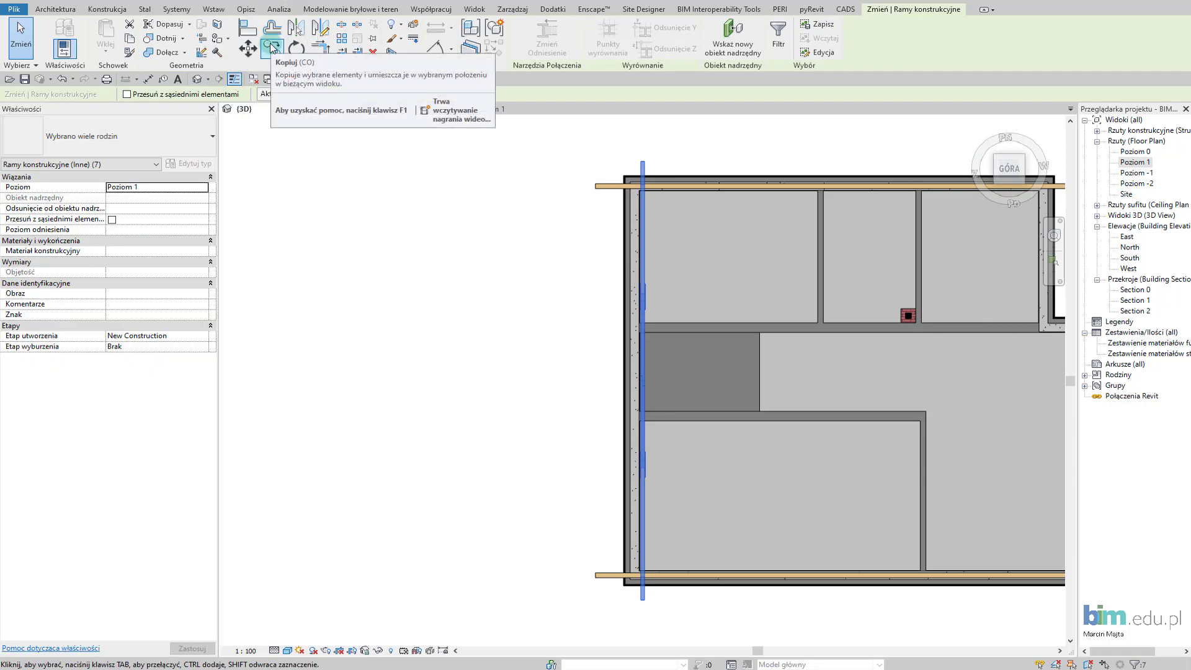
pyautogui.click(270, 42)
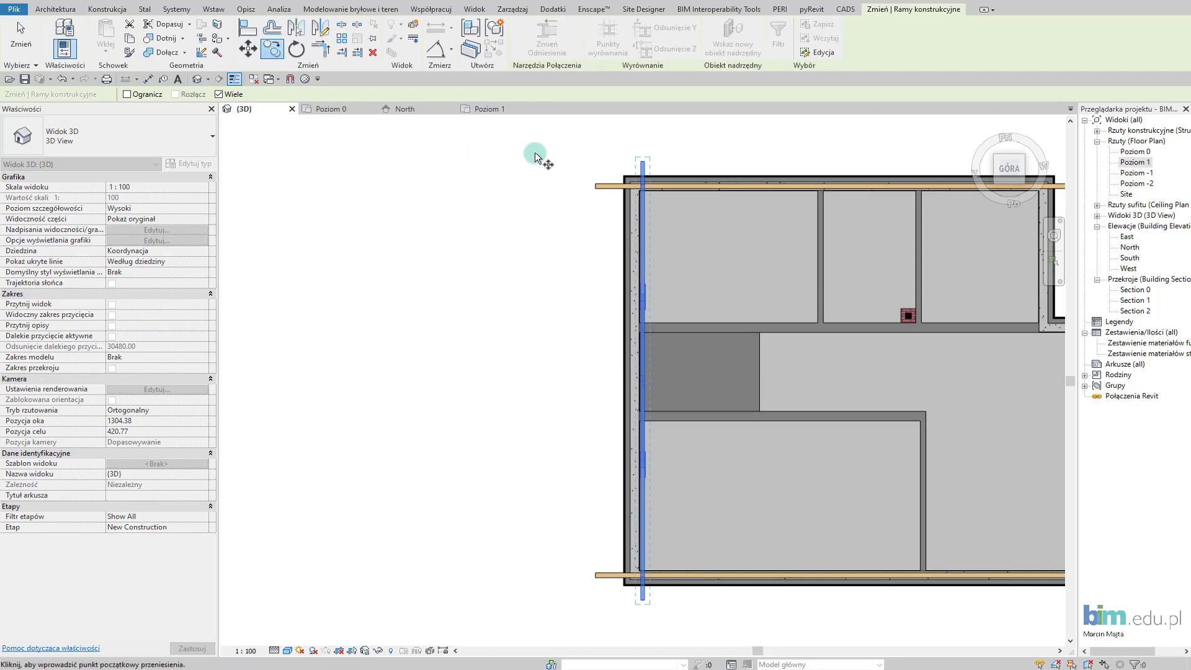
pyautogui.scroll(2, 632, 181)
pyautogui.scroll(2, 639, 185)
pyautogui.scroll(2, 664, 184)
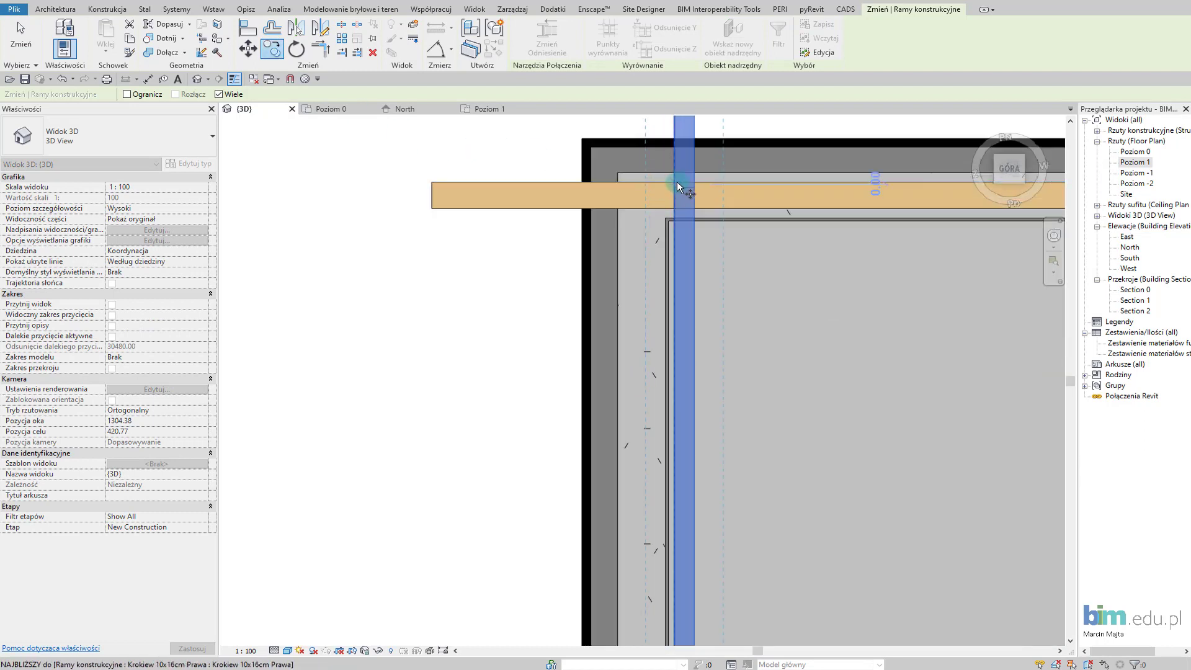
pyautogui.click(638, 184)
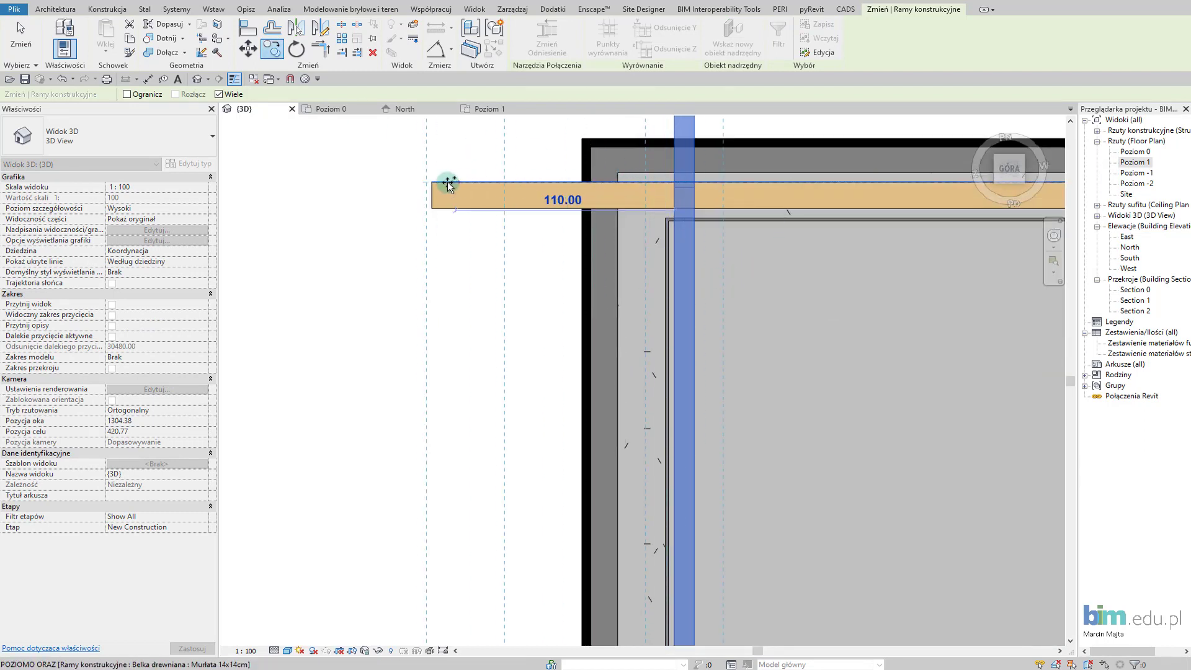
# Place the truss copy 110.00 along at the wall plate's end and view it from the left.
pyautogui.click(436, 187)
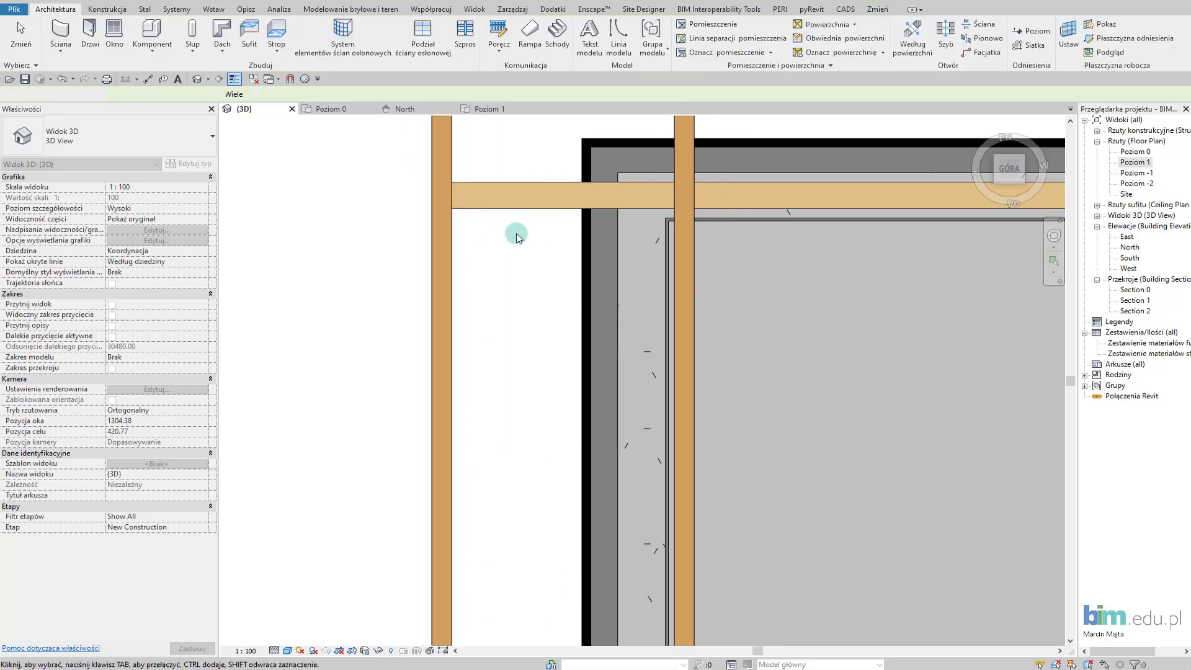
pyautogui.scroll(-2, 530, 285)
pyautogui.scroll(-2, 533, 323)
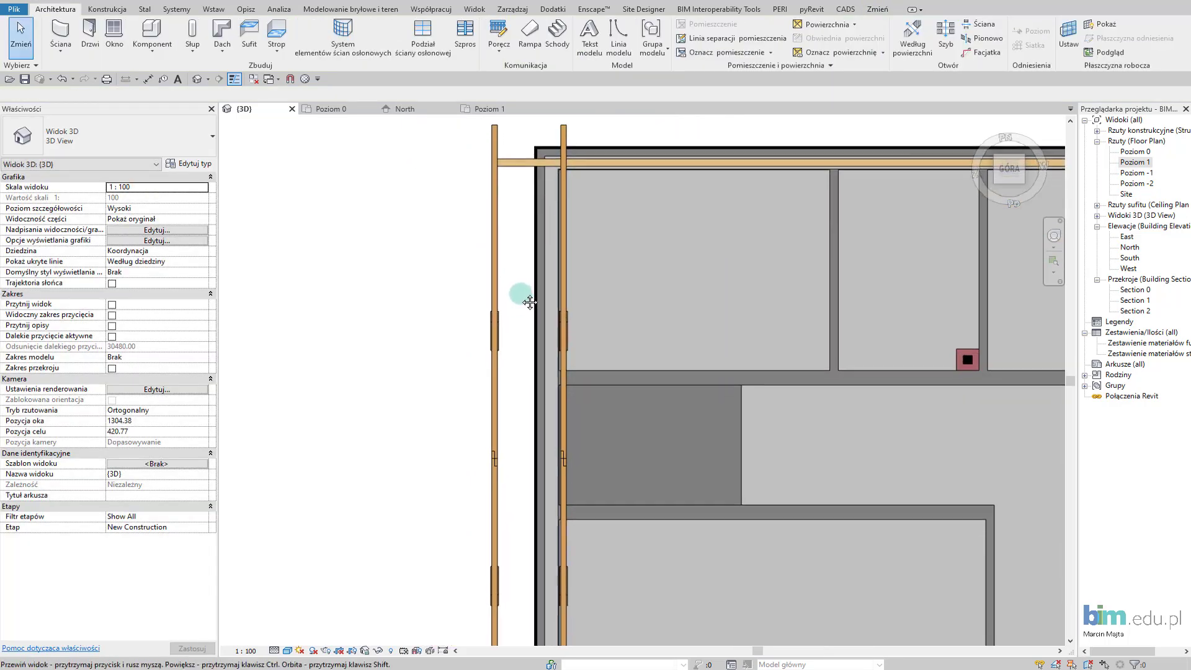
pyautogui.moveTo(529, 281); pyautogui.dragTo(518, 251, button='middle')
pyautogui.keyDown('shift'); pyautogui.moveTo(520, 434); pyautogui.dragTo(784, 181, button='middle'); pyautogui.keyUp('shift')
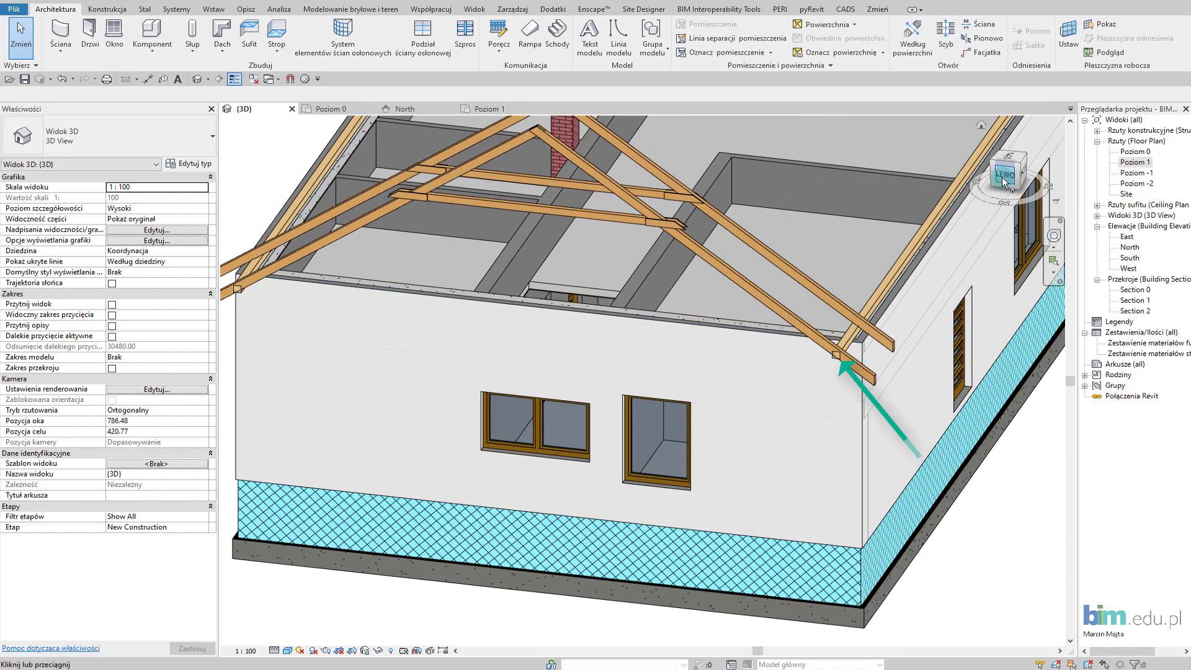
pyautogui.click(1003, 177)
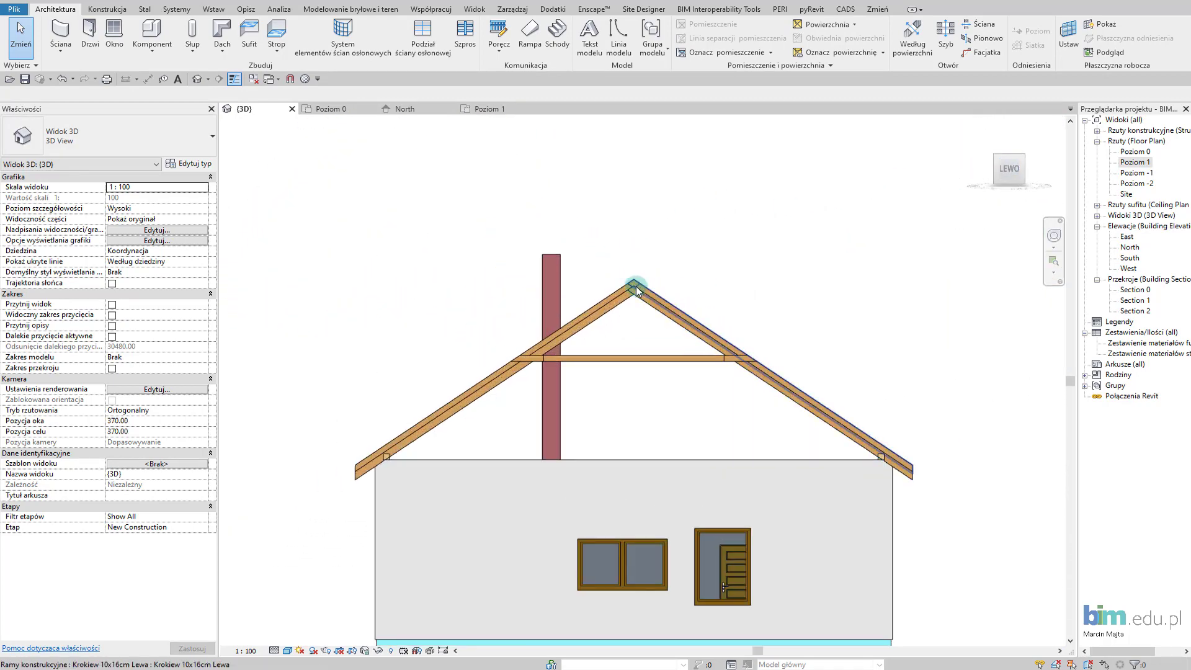
# Select the porch-end rafter and check its host: Strop monolityczny 13cm at offset -299.97.
pyautogui.scroll(4, 639, 283)
pyautogui.scroll(-3, 598, 336)
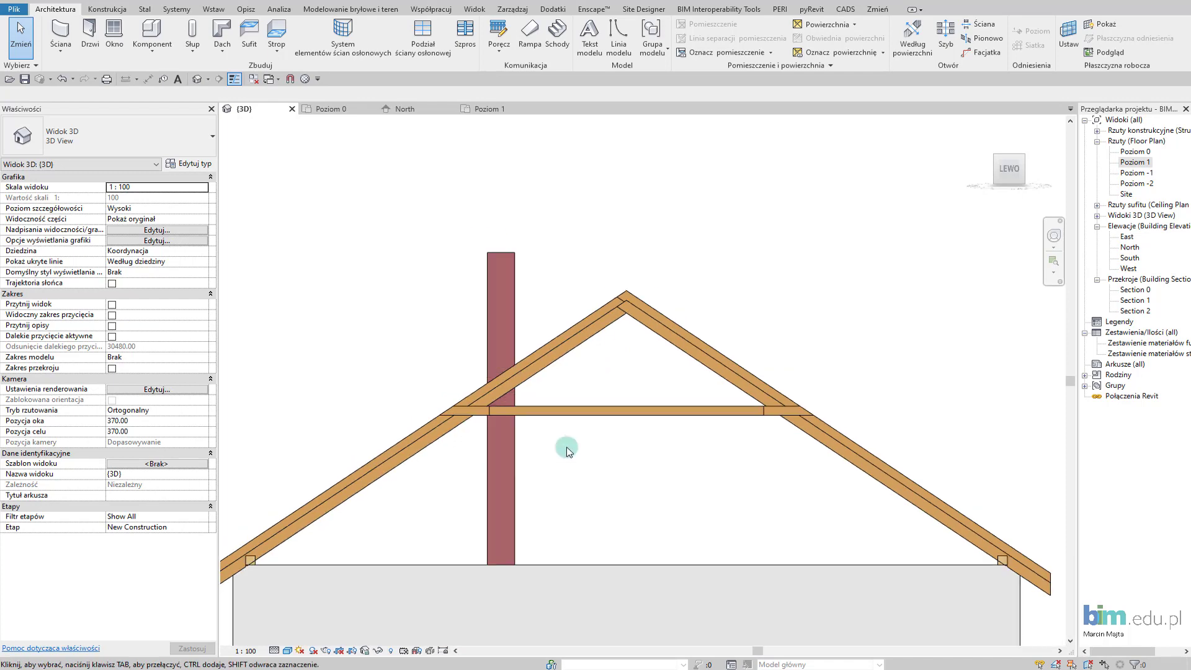
pyautogui.moveTo(564, 444)
pyautogui.keyDown('shift'); pyautogui.mouseDown(button='middle')
pyautogui.moveTo(721, 477)
pyautogui.moveTo(704, 479)
pyautogui.moveTo(700, 356)
pyautogui.moveTo(758, 399)
pyautogui.moveTo(759, 451)
pyautogui.mouseUp(button='middle'); pyautogui.keyUp('shift')
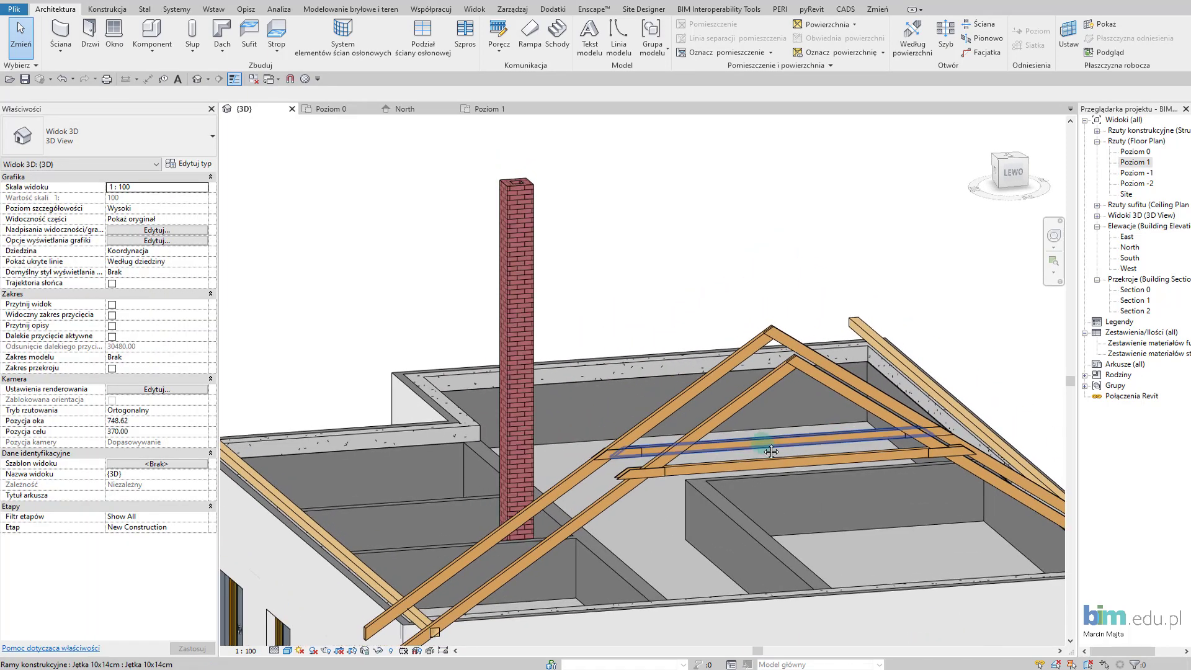
pyautogui.scroll(3, 709, 281)
pyautogui.scroll(2, 708, 280)
pyautogui.scroll(2, 709, 280)
pyautogui.scroll(-2, 708, 281)
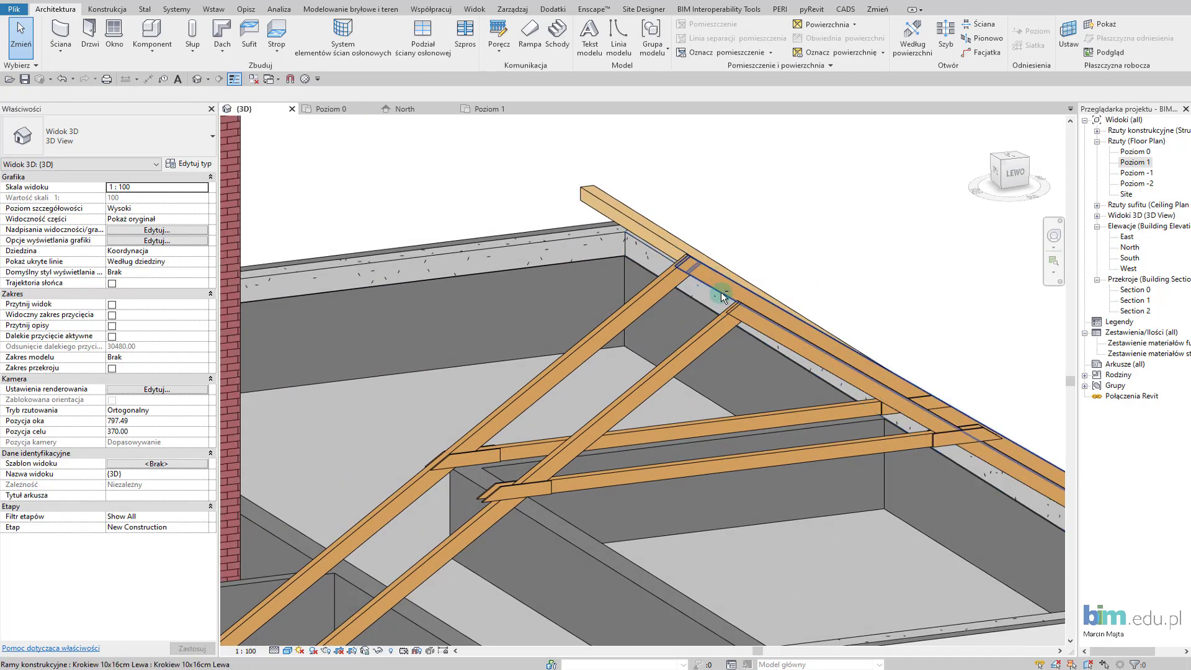
pyautogui.moveTo(721, 292); pyautogui.dragTo(802, 268, button='middle')
pyautogui.scroll(2, 720, 285)
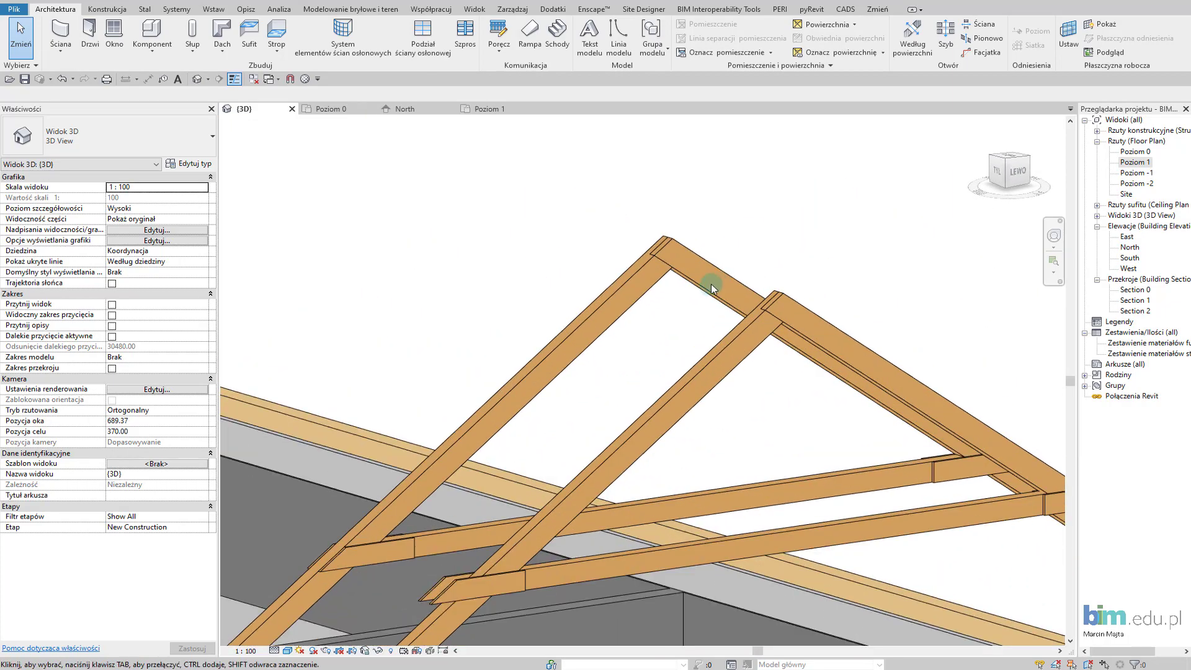
pyautogui.click(713, 283)
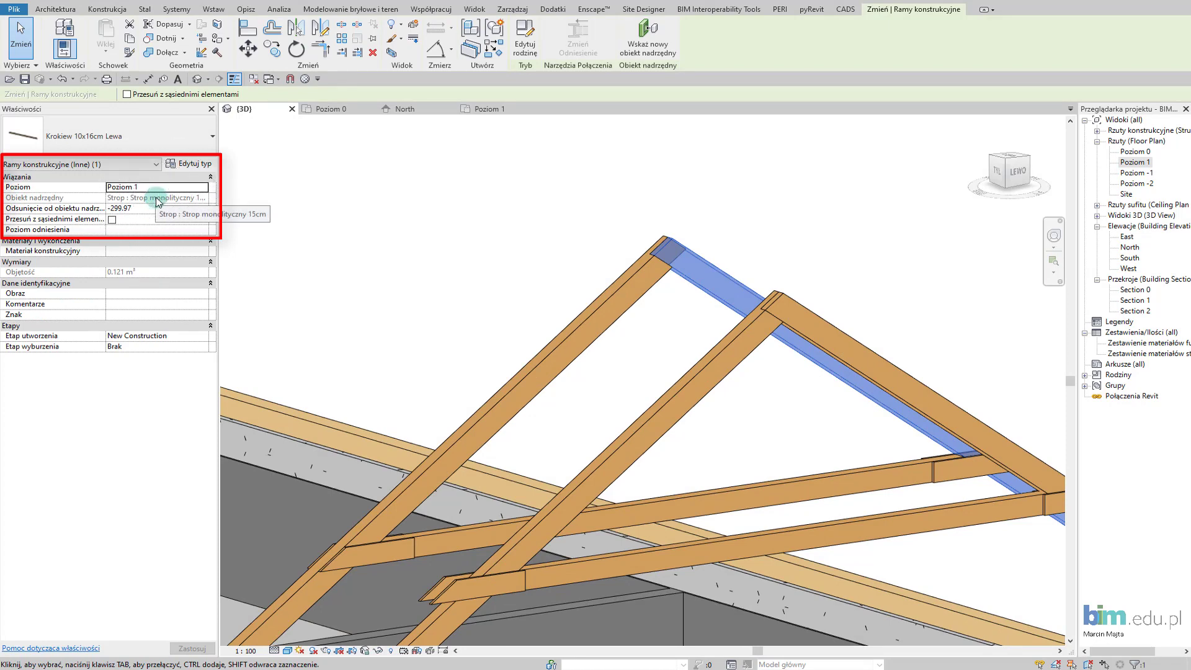
# Rehost the porch-end rafter onto Poziom 1 and face the left gable end.
pyautogui.click(866, 349)
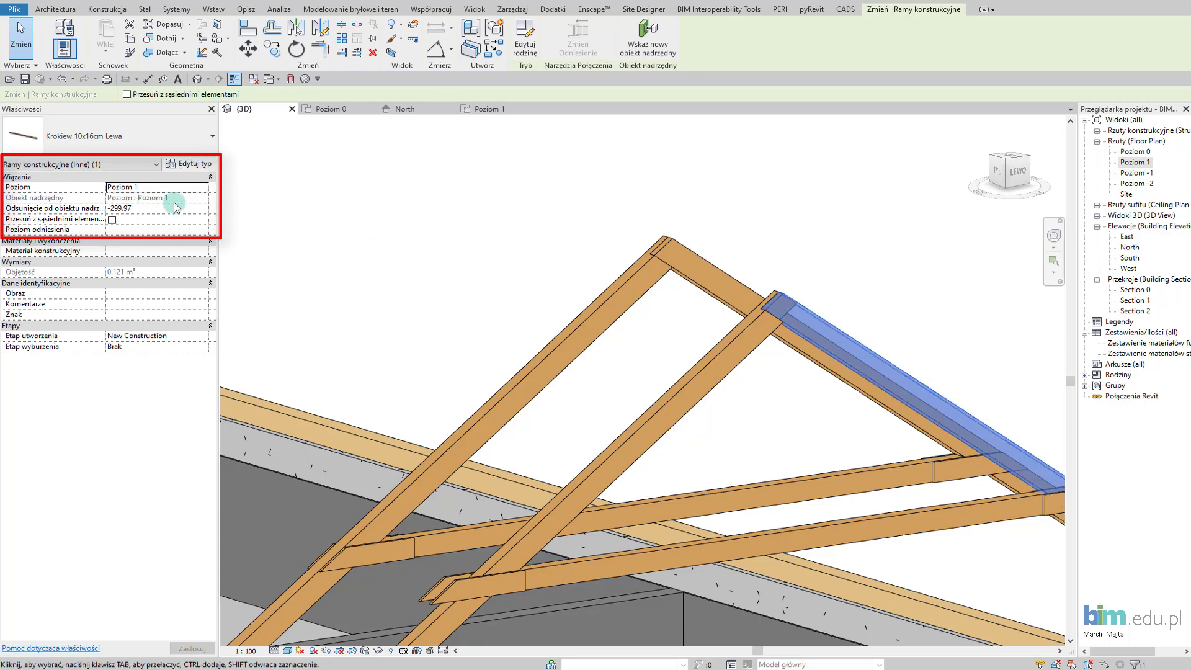
pyautogui.scroll(-2, 800, 371)
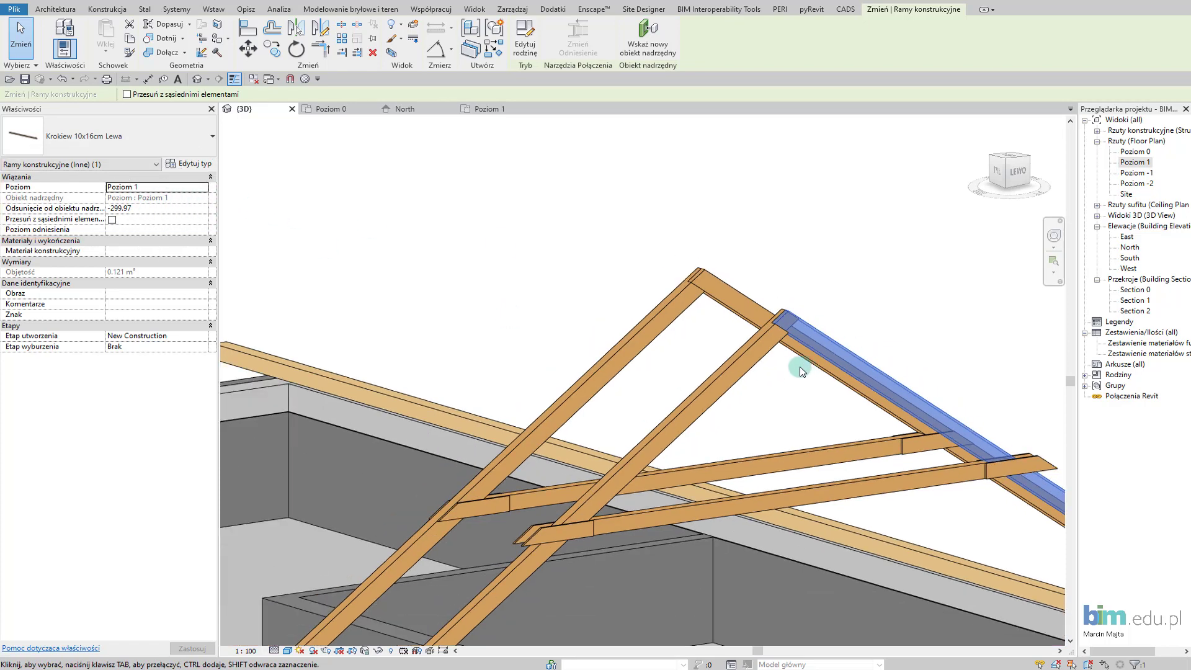
pyautogui.keyDown('shift'); pyautogui.moveTo(821, 419); pyautogui.dragTo(798, 399, button='middle'); pyautogui.keyUp('shift')
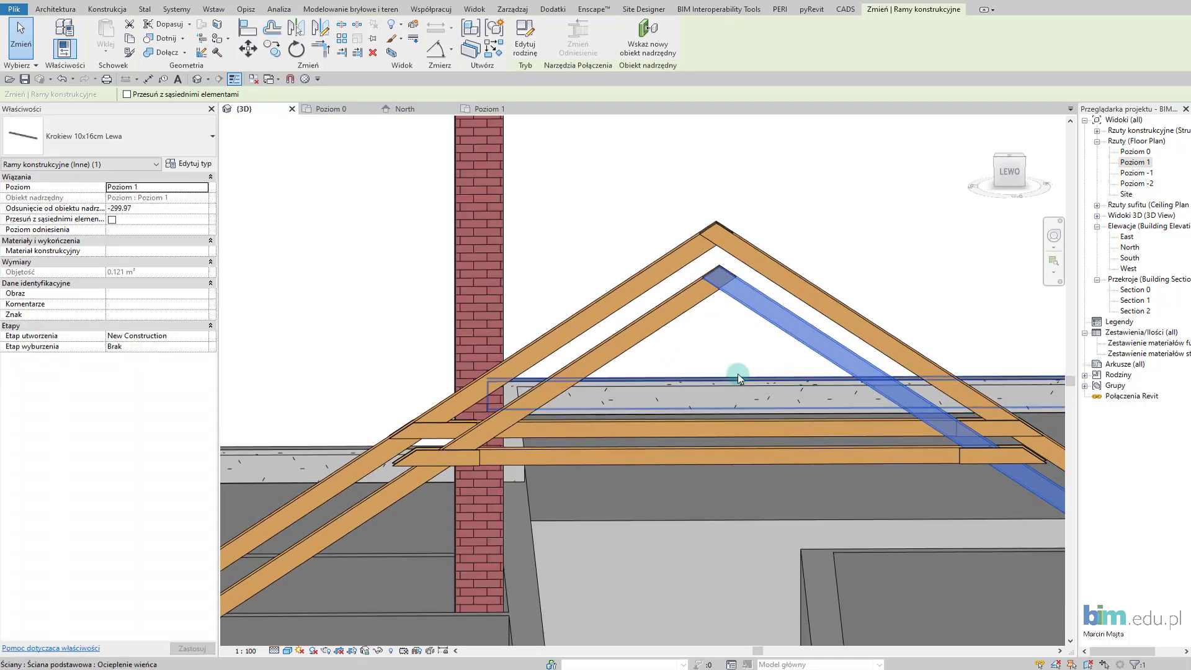
pyautogui.click(1014, 175)
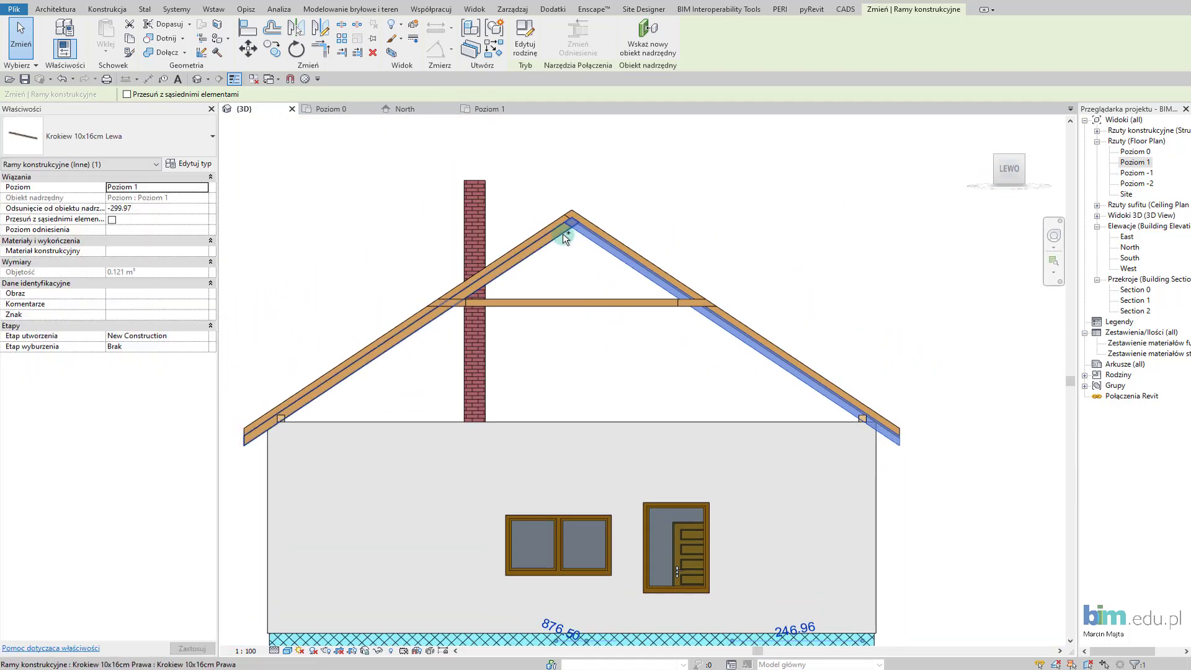
# Move both rafters from their top point up to the ridge apex.
pyautogui.keyDown('ctrl'); pyautogui.click(561, 236); pyautogui.keyUp('ctrl')
pyautogui.moveTo(492, 321); pyautogui.dragTo(560, 314, button='middle')
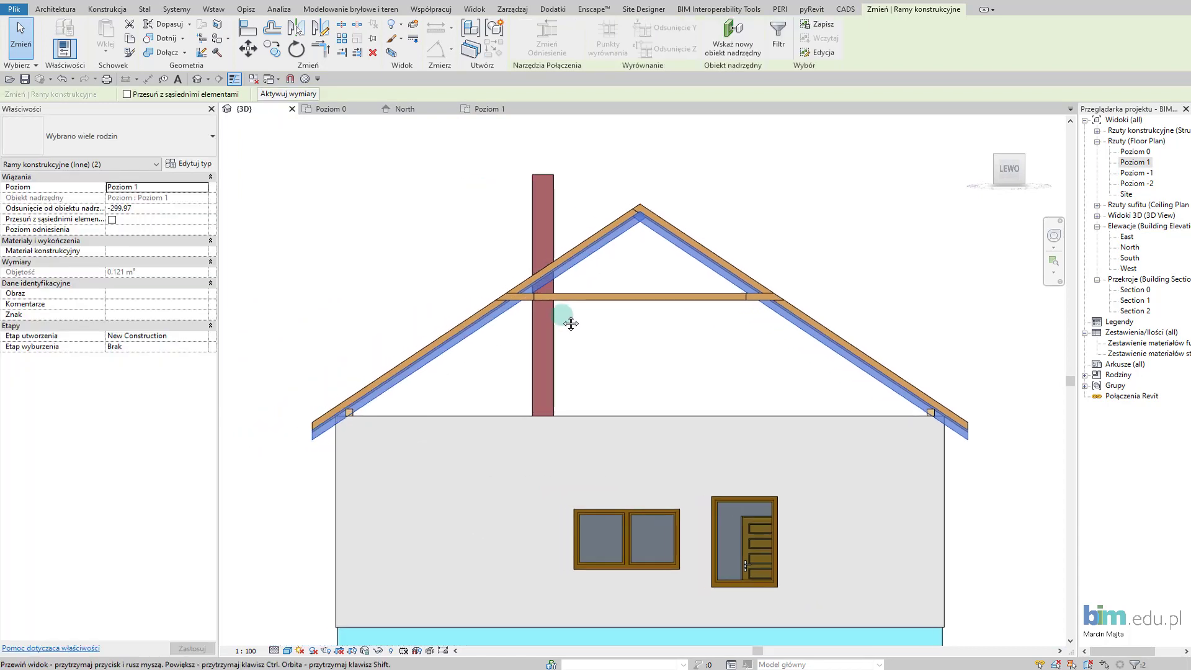
pyautogui.click(247, 49)
pyautogui.scroll(3, 635, 203)
pyautogui.scroll(3, 592, 208)
pyautogui.click(592, 208)
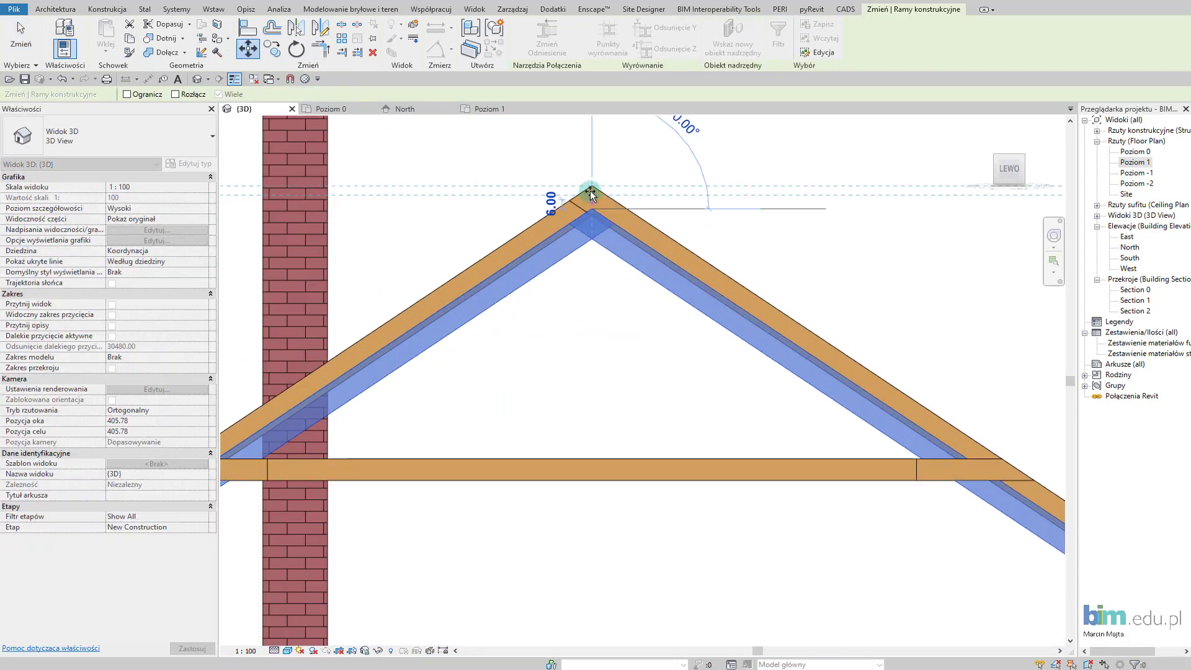
pyautogui.click(590, 187)
pyautogui.scroll(-3, 529, 258)
pyautogui.scroll(-2, 548, 322)
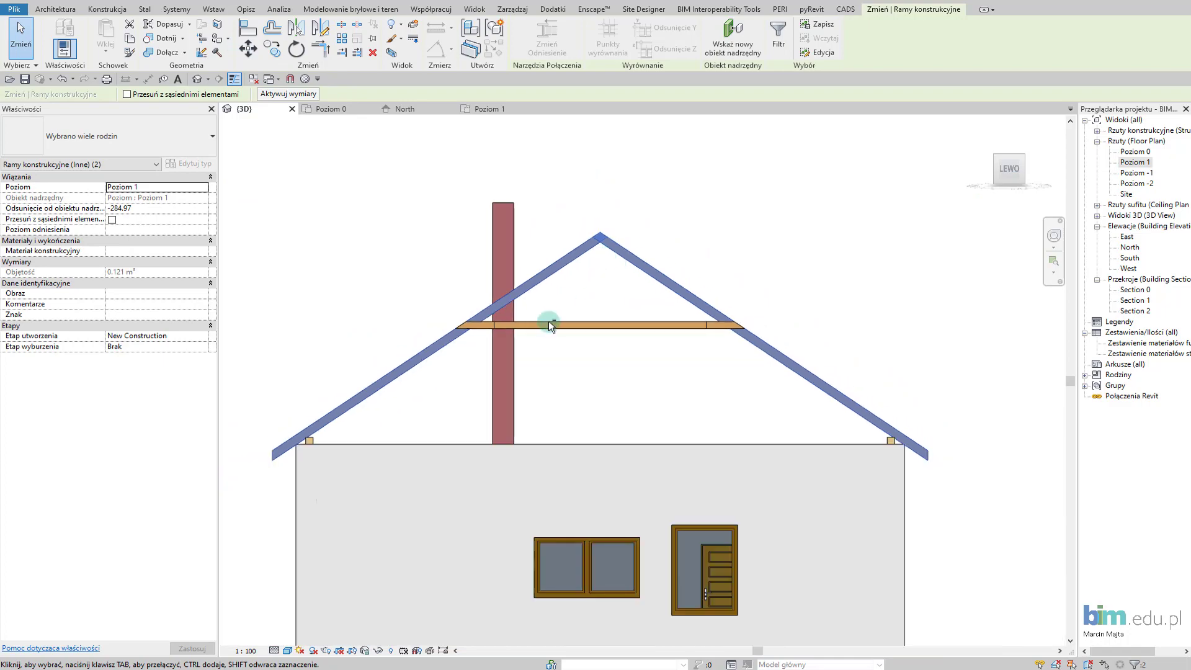
pyautogui.keyDown('shift'); pyautogui.moveTo(548, 321); pyautogui.dragTo(598, 358, button='middle'); pyautogui.keyUp('shift')
pyautogui.moveTo(652, 386)
pyautogui.keyDown('shift'); pyautogui.mouseDown(button='middle')
pyautogui.moveTo(686, 418)
pyautogui.moveTo(763, 433)
pyautogui.mouseUp(button='middle'); pyautogui.keyUp('shift')
pyautogui.scroll(3, 654, 304)
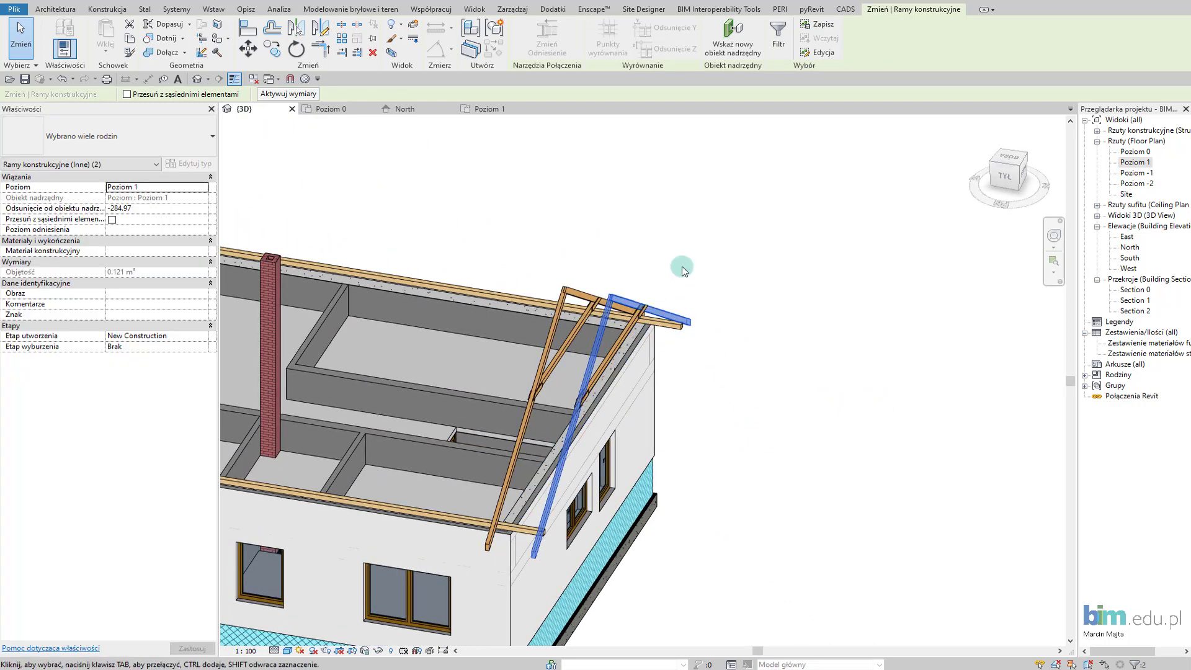
# Select the short roof member and the long sloping rafter at the roof corner.
pyautogui.click(638, 259)
pyautogui.keyDown('shift'); pyautogui.moveTo(639, 258); pyautogui.dragTo(567, 291, button='middle'); pyautogui.keyUp('shift')
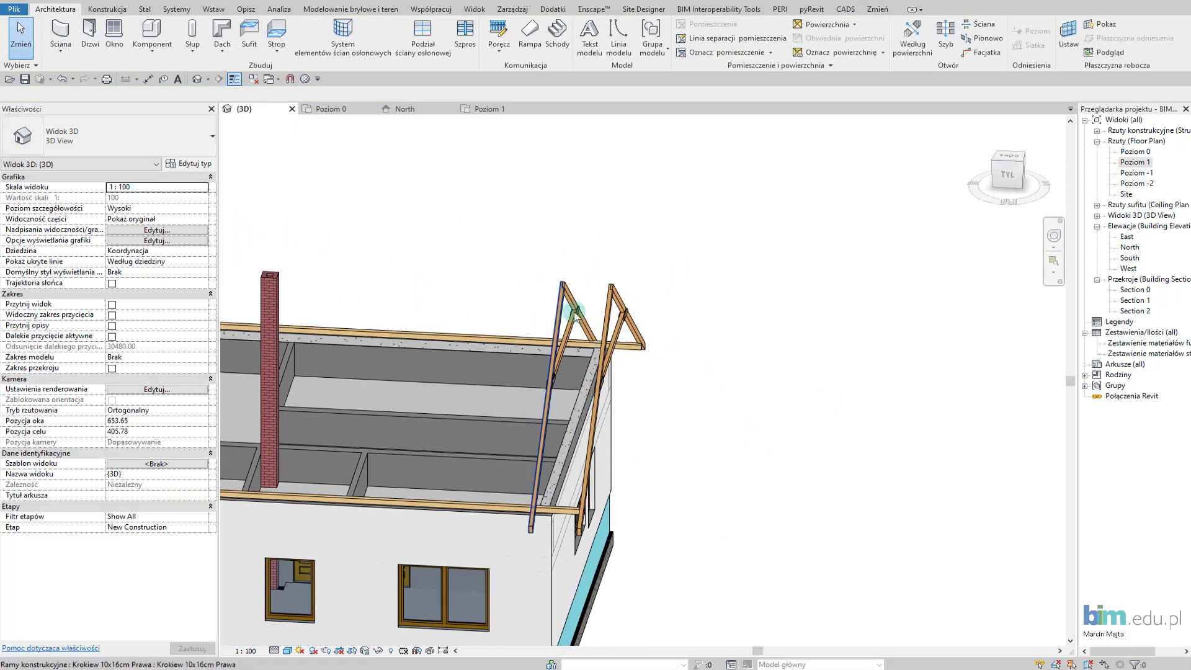
pyautogui.moveTo(573, 332)
pyautogui.keyDown('shift'); pyautogui.mouseDown(button='middle')
pyautogui.moveTo(586, 345)
pyautogui.moveTo(584, 319)
pyautogui.mouseUp(button='middle'); pyautogui.keyUp('shift')
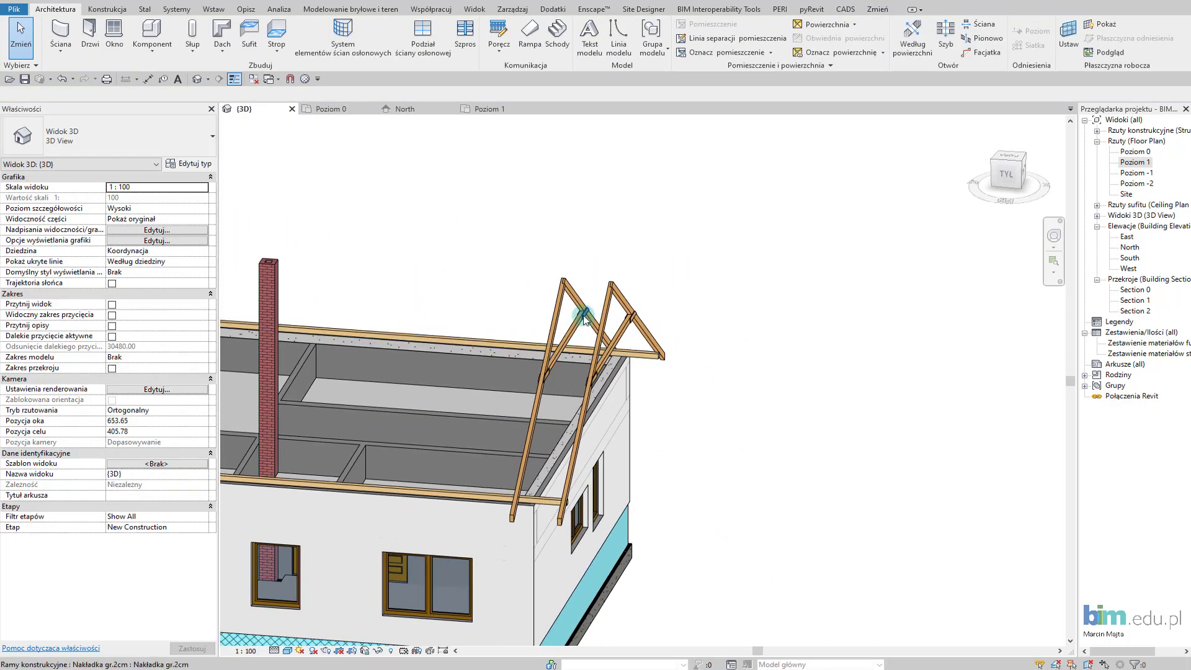
pyautogui.click(583, 304)
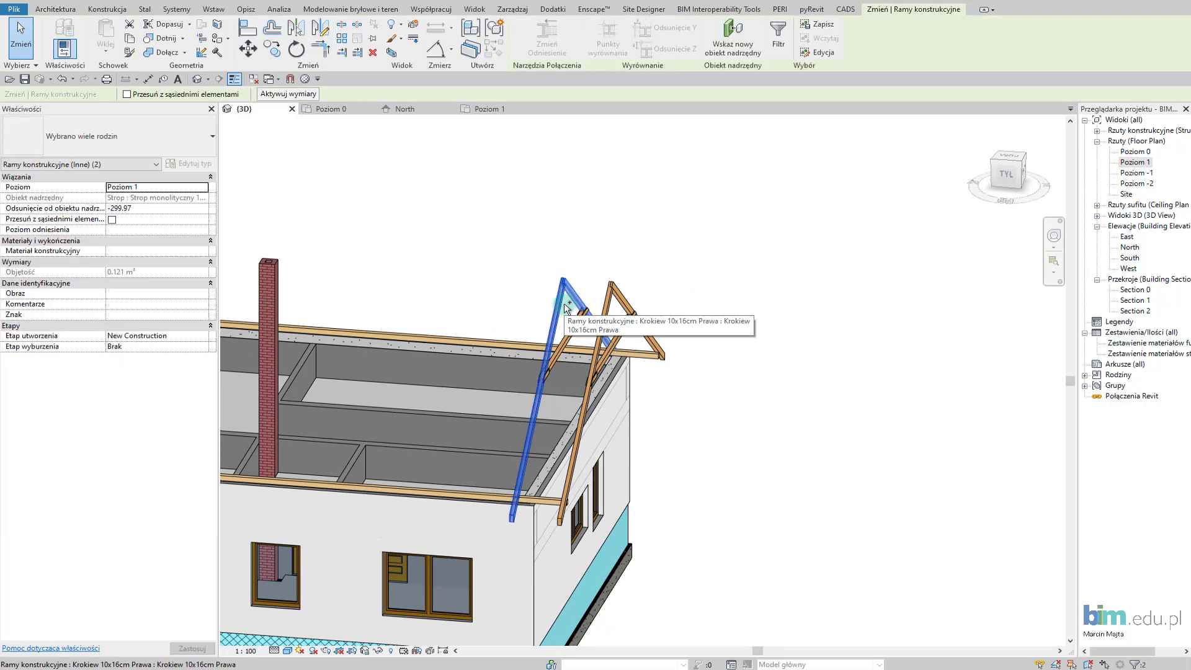
pyautogui.keyDown('ctrl'); pyautogui.click(586, 312); pyautogui.keyUp('ctrl')
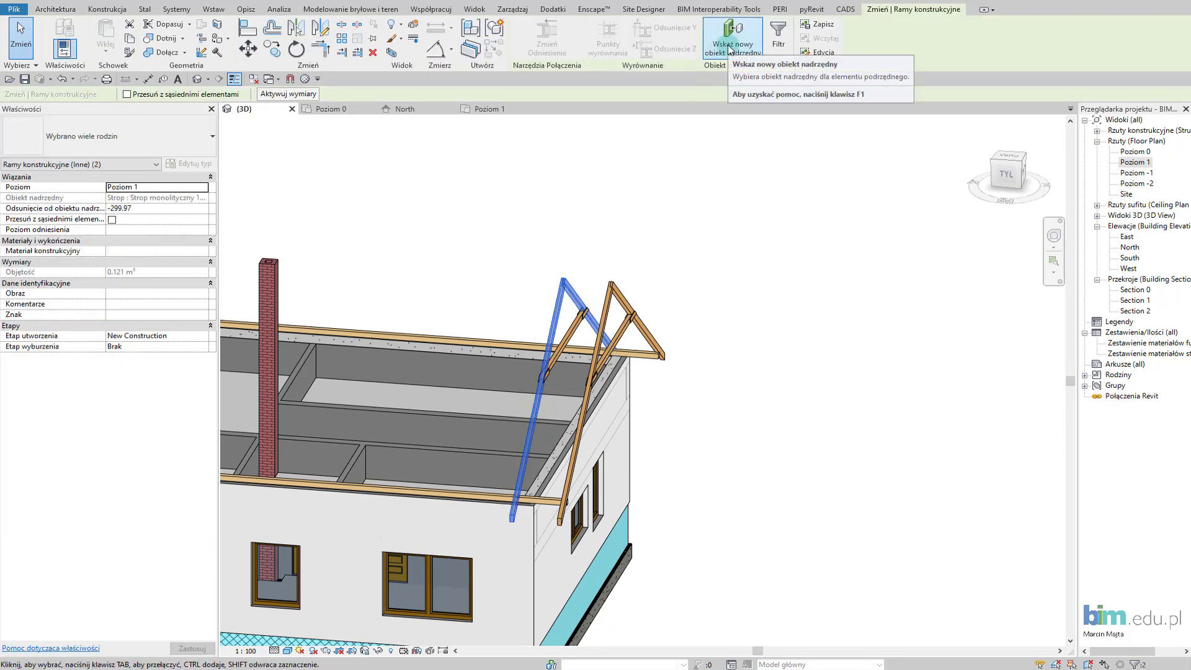
pyautogui.scroll(-3, 678, 262)
pyautogui.moveTo(678, 262); pyautogui.dragTo(817, 255, button='middle')
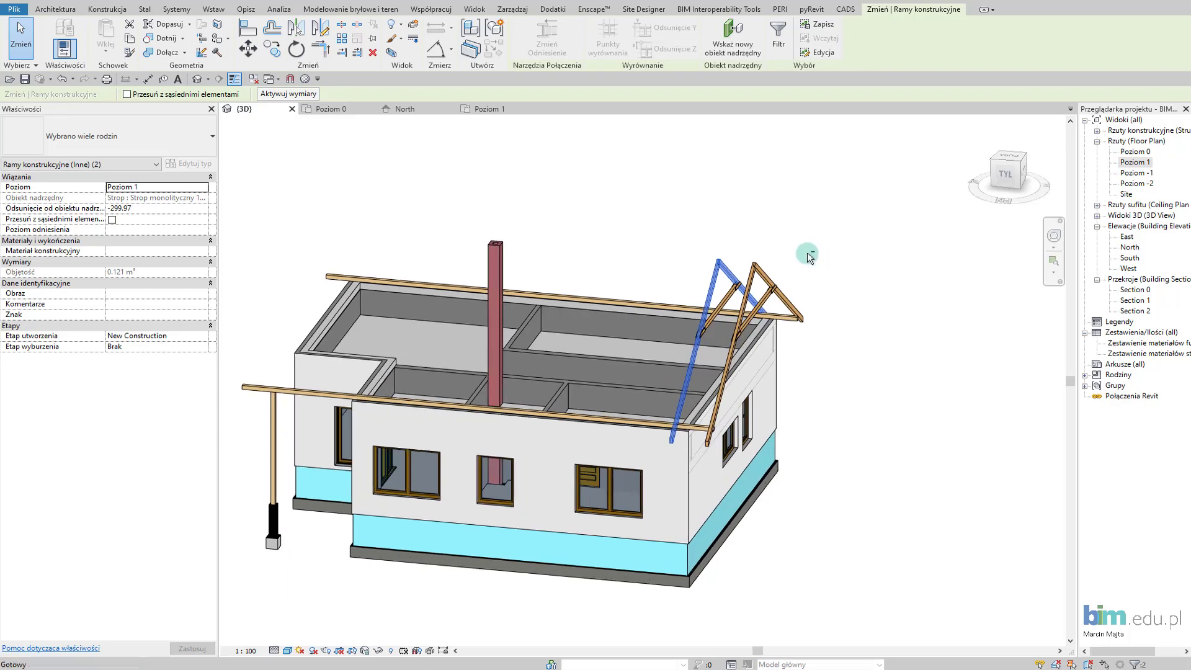
pyautogui.moveTo(858, 358); pyautogui.dragTo(819, 273, button='middle')
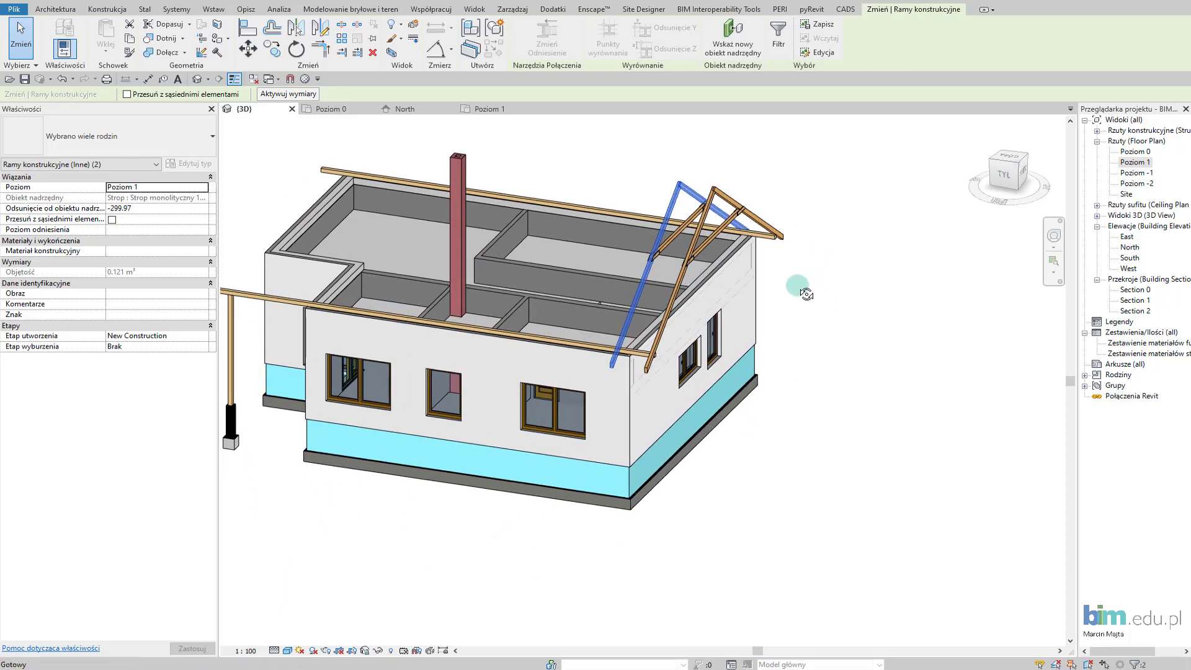
# Reveal hidden elements, rehost both tilted rafters onto Poziom 1, then exit that mode.
pyautogui.click(390, 651)
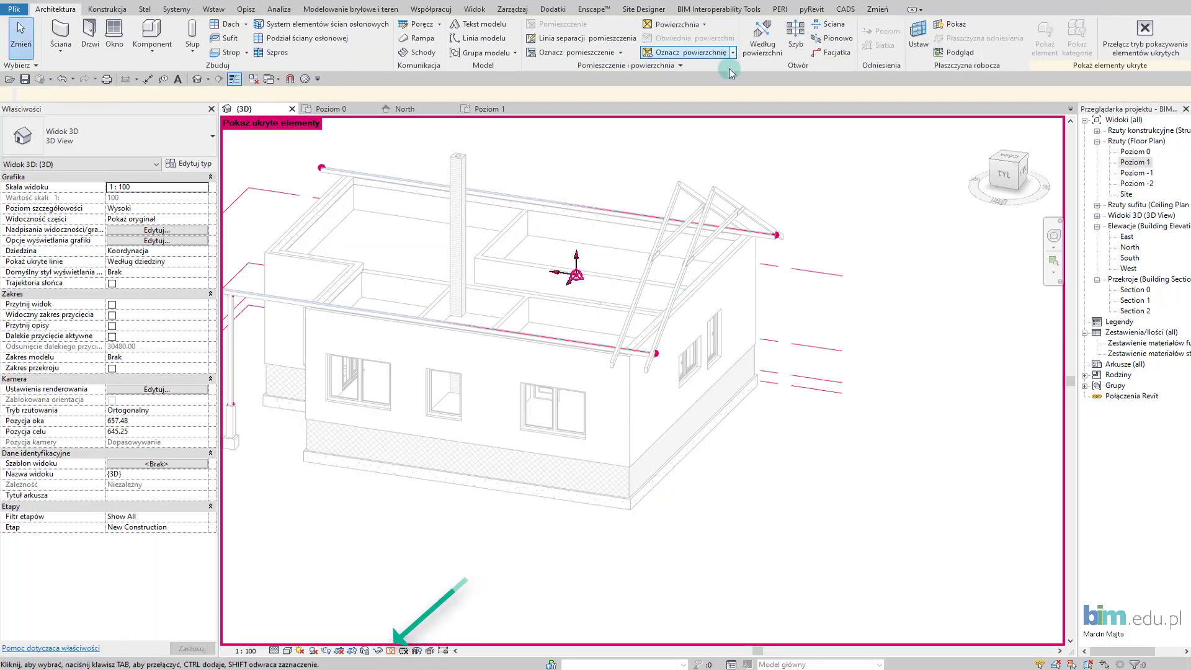
pyautogui.click(667, 211)
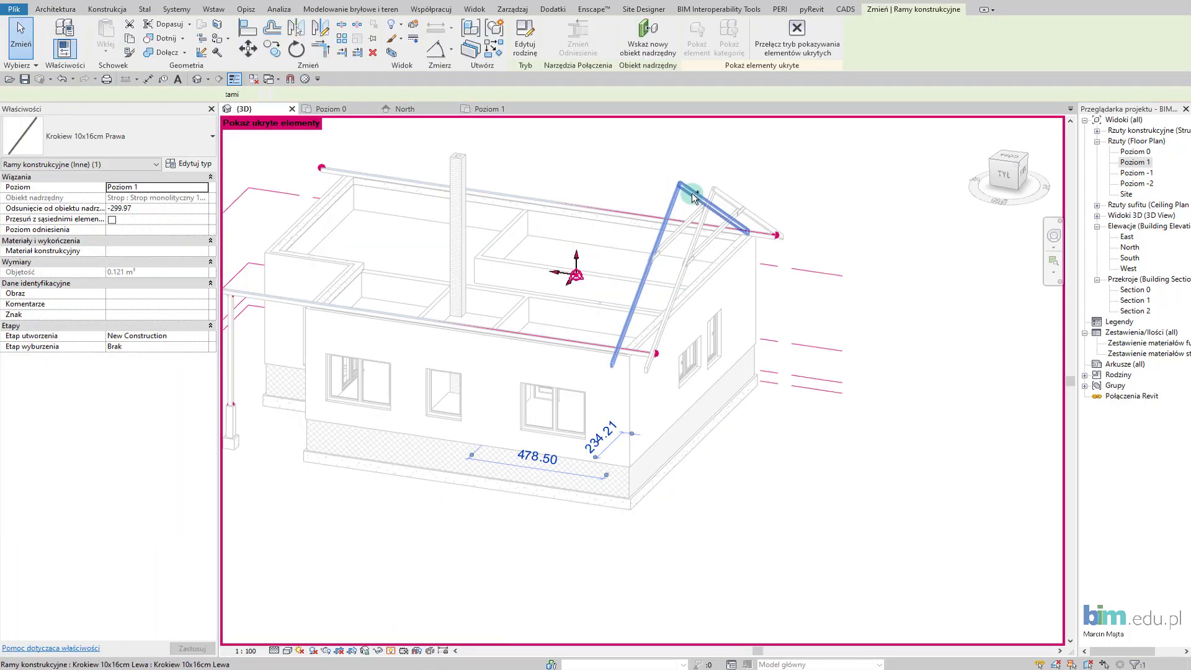
pyautogui.keyDown('ctrl'); pyautogui.click(693, 196); pyautogui.keyUp('ctrl')
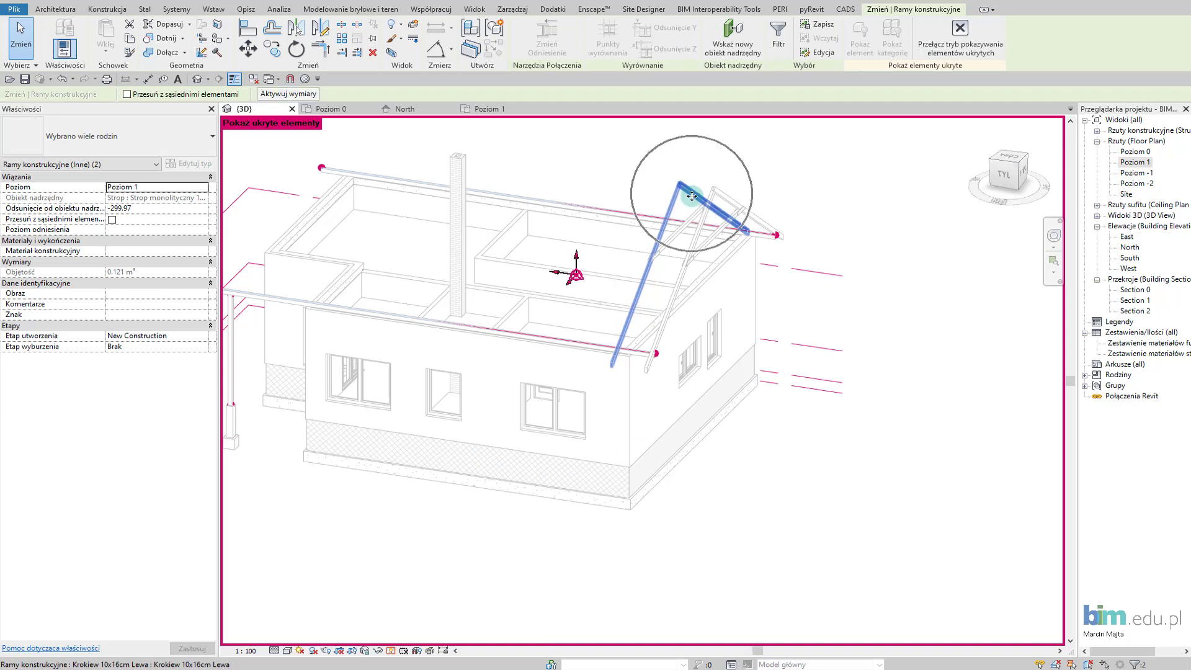
pyautogui.click(753, 48)
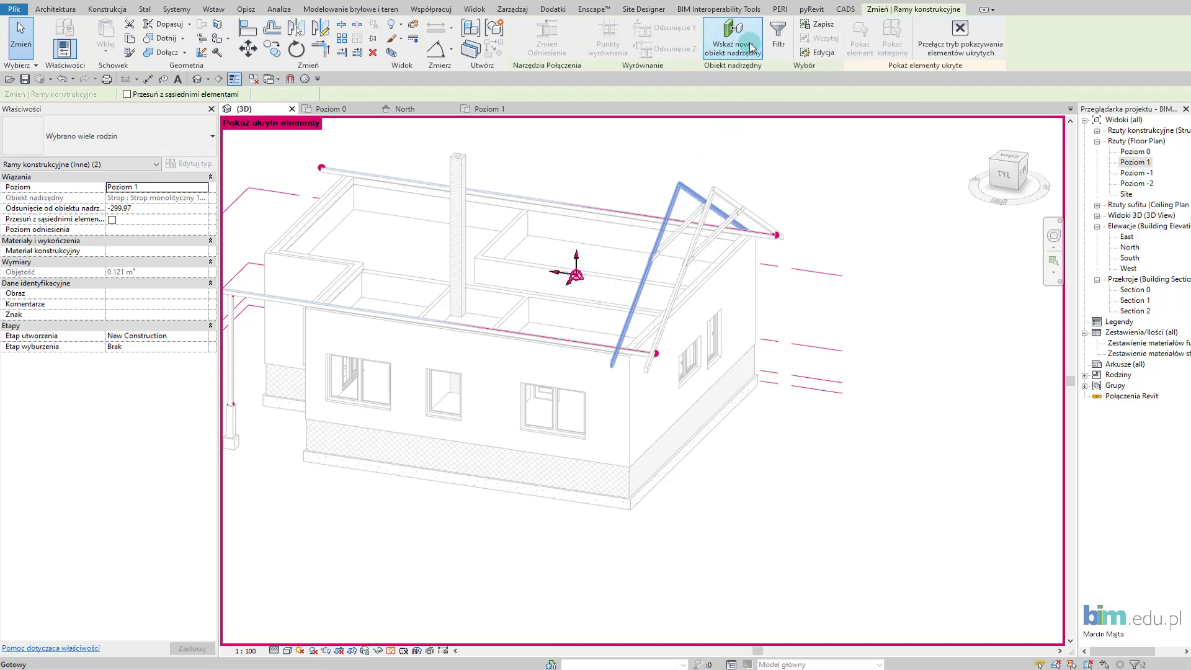
pyautogui.click(819, 273)
pyautogui.moveTo(763, 261)
pyautogui.keyDown('shift'); pyautogui.mouseDown(button='middle')
pyautogui.moveTo(752, 134)
pyautogui.moveTo(691, 178)
pyautogui.mouseUp(button='middle'); pyautogui.keyUp('shift')
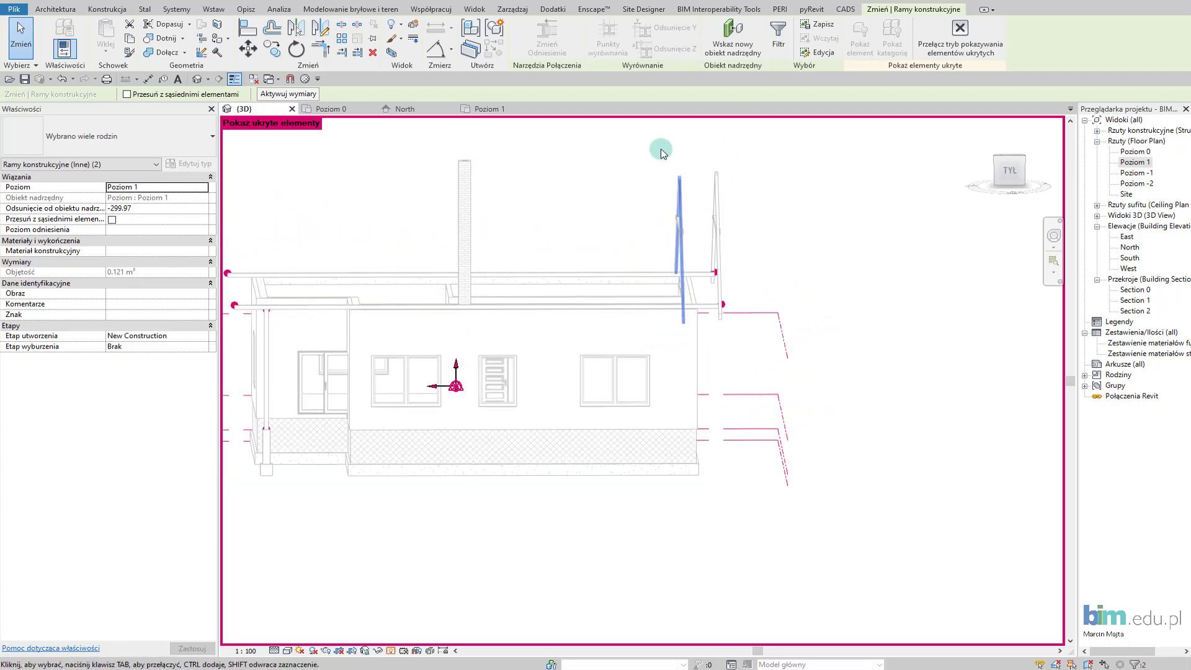
pyautogui.click(392, 650)
# Window-select both rafters of the second truss.
pyautogui.moveTo(779, 404)
pyautogui.keyDown('shift'); pyautogui.mouseDown(button='middle')
pyautogui.moveTo(846, 431)
pyautogui.moveTo(776, 389)
pyautogui.moveTo(718, 250)
pyautogui.mouseUp(button='middle'); pyautogui.keyUp('shift')
pyautogui.scroll(3, 786, 183)
pyautogui.moveTo(679, 173); pyautogui.dragTo(617, 226)
pyautogui.moveTo(617, 226)
pyautogui.keyDown('shift'); pyautogui.mouseDown(button='middle')
pyautogui.moveTo(697, 313)
pyautogui.moveTo(920, 234)
pyautogui.mouseUp(button='middle'); pyautogui.keyUp('shift')
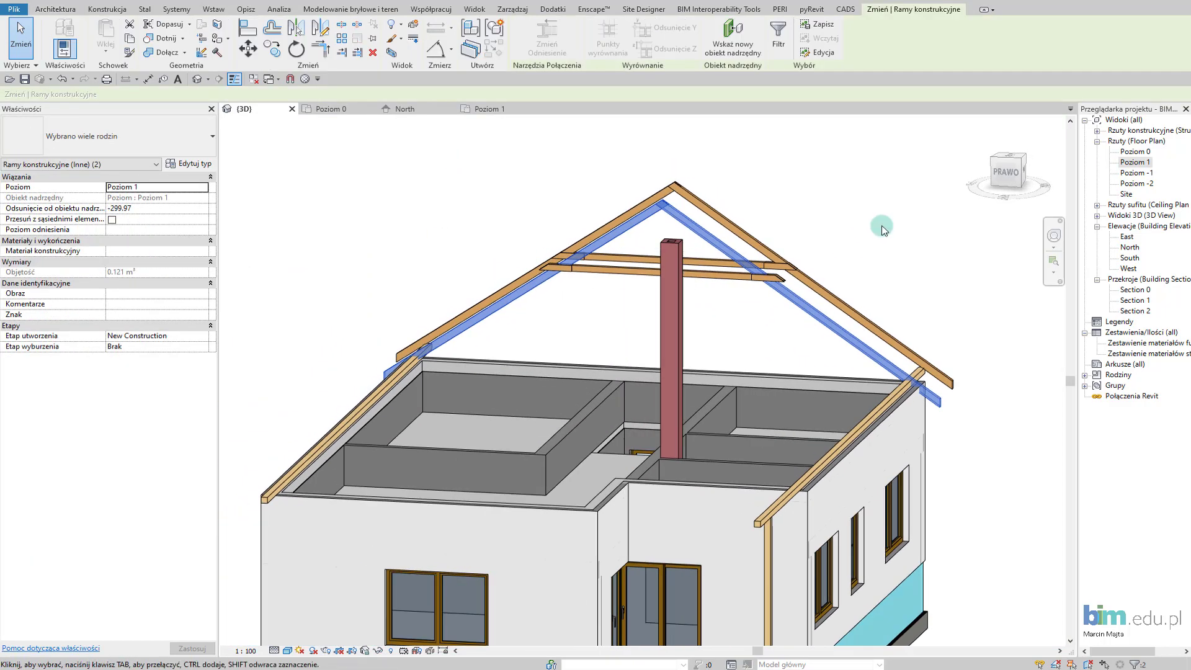
# Switch to the right-side elevation and try rotating the rafters, then cancel.
pyautogui.click(1005, 185)
pyautogui.scroll(5, 596, 234)
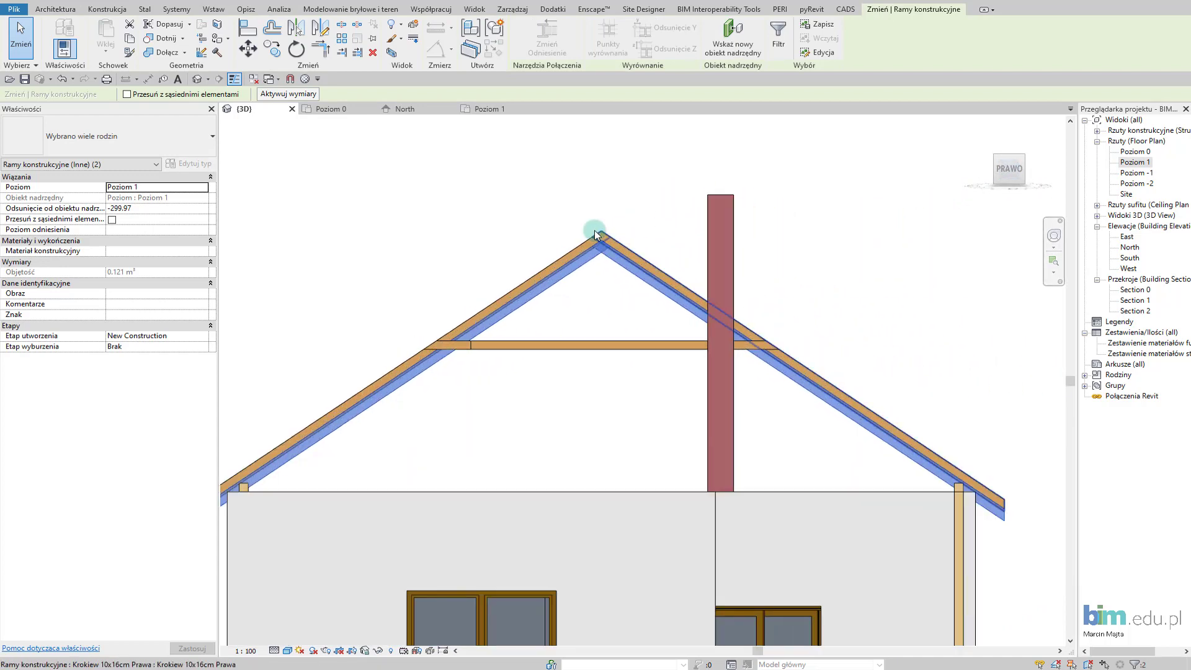
pyautogui.scroll(5, 591, 226)
pyautogui.click(277, 53)
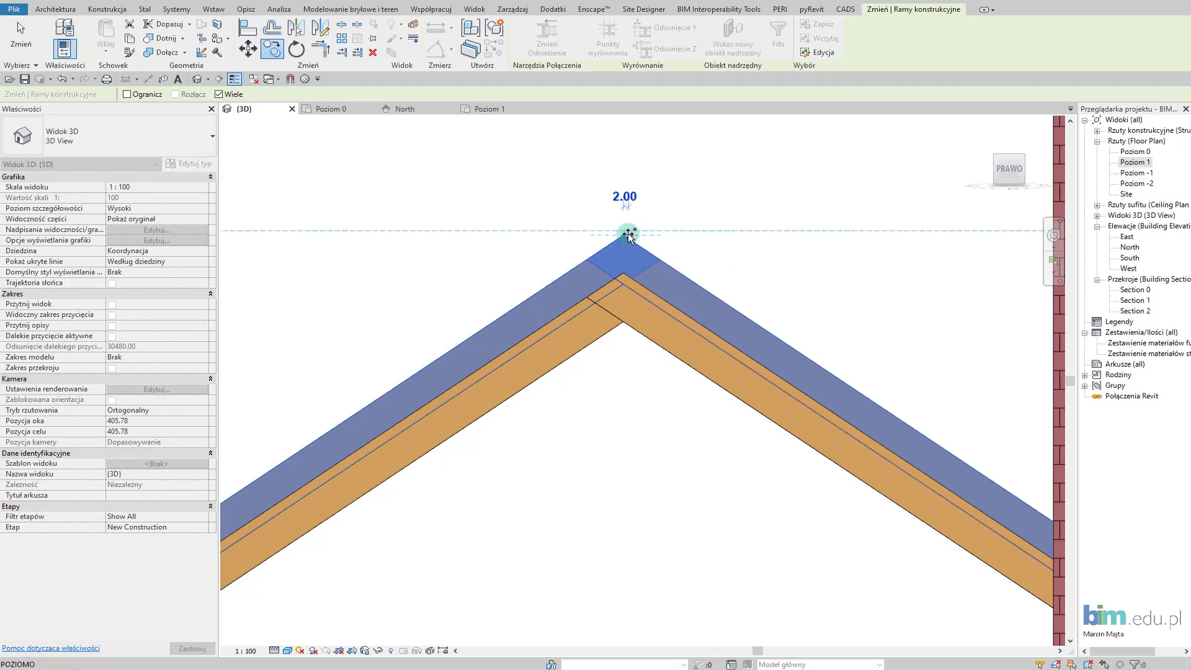
pyautogui.moveTo(629, 234)
pyautogui.keyDown('shift'); pyautogui.mouseDown(button='middle')
pyautogui.moveTo(466, 315)
pyautogui.moveTo(453, 301)
pyautogui.mouseUp(button='middle'); pyautogui.keyUp('shift')
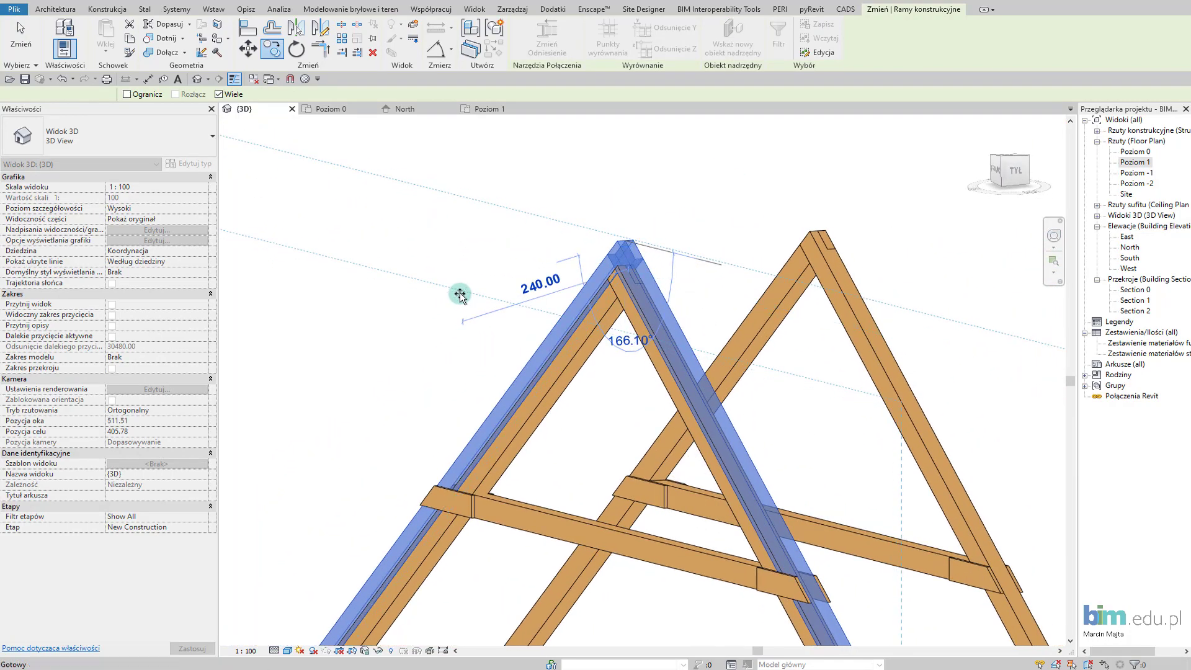
pyautogui.press('Escape')
pyautogui.press('Escape')
# Move both inner rafters up from their apex to the outer rafters' ridge apex.
pyautogui.moveTo(611, 330)
pyautogui.keyDown('shift'); pyautogui.mouseDown(button='middle')
pyautogui.moveTo(784, 341)
pyautogui.moveTo(985, 186)
pyautogui.mouseUp(button='middle'); pyautogui.keyUp('shift')
pyautogui.click(1000, 169)
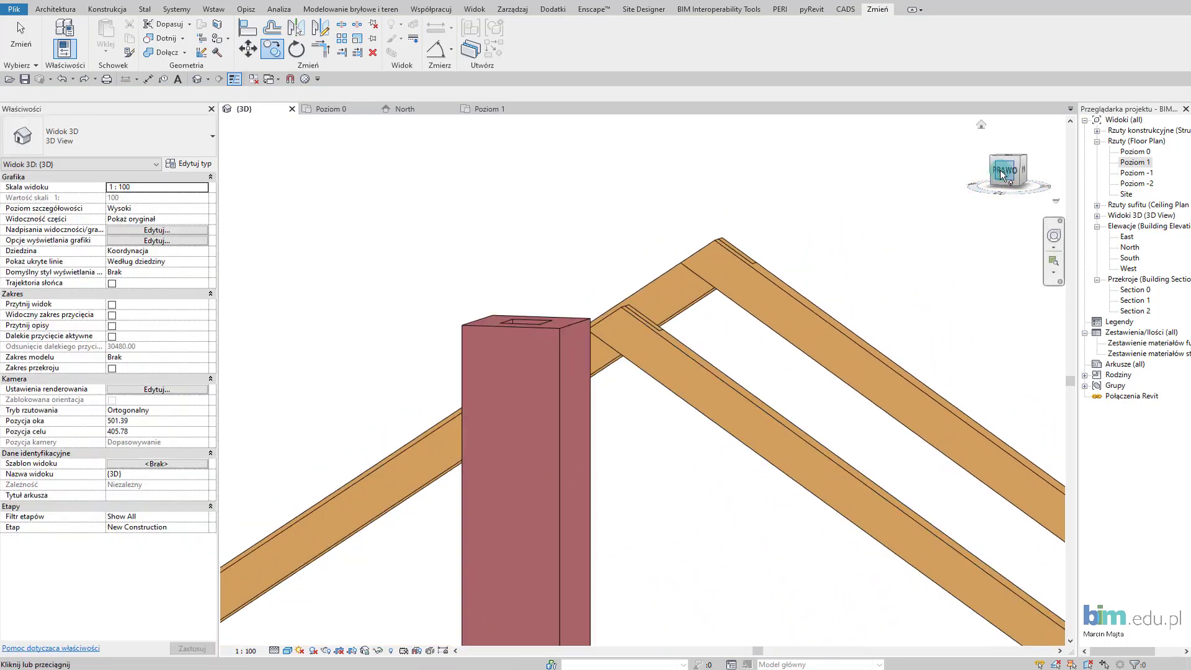
pyautogui.scroll(4, 651, 327)
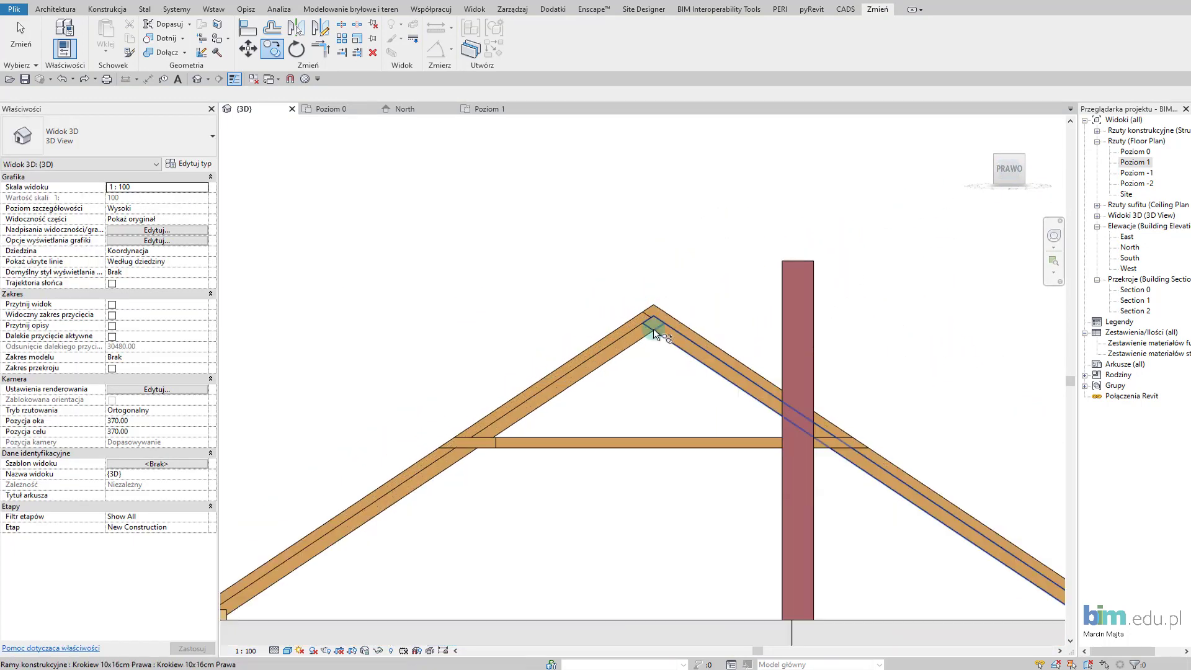
pyautogui.scroll(2, 659, 350)
pyautogui.click(660, 356)
pyautogui.keyDown('ctrl'); pyautogui.click(638, 338); pyautogui.keyUp('ctrl')
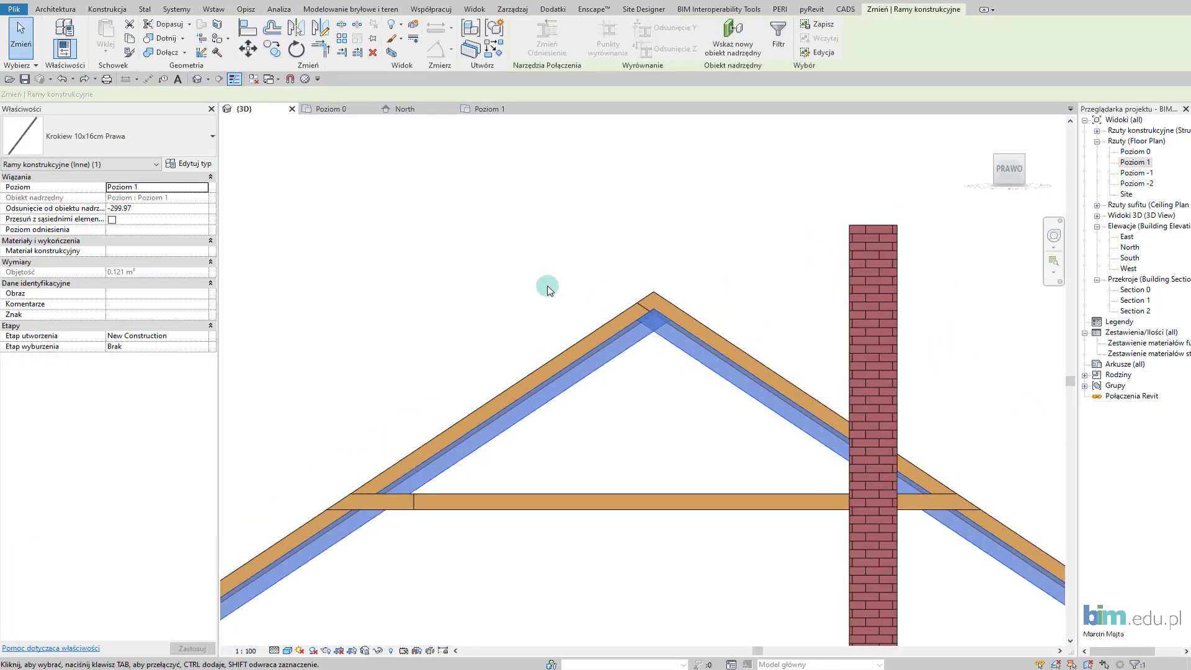
pyautogui.click(654, 312)
pyautogui.scroll(3, 649, 314)
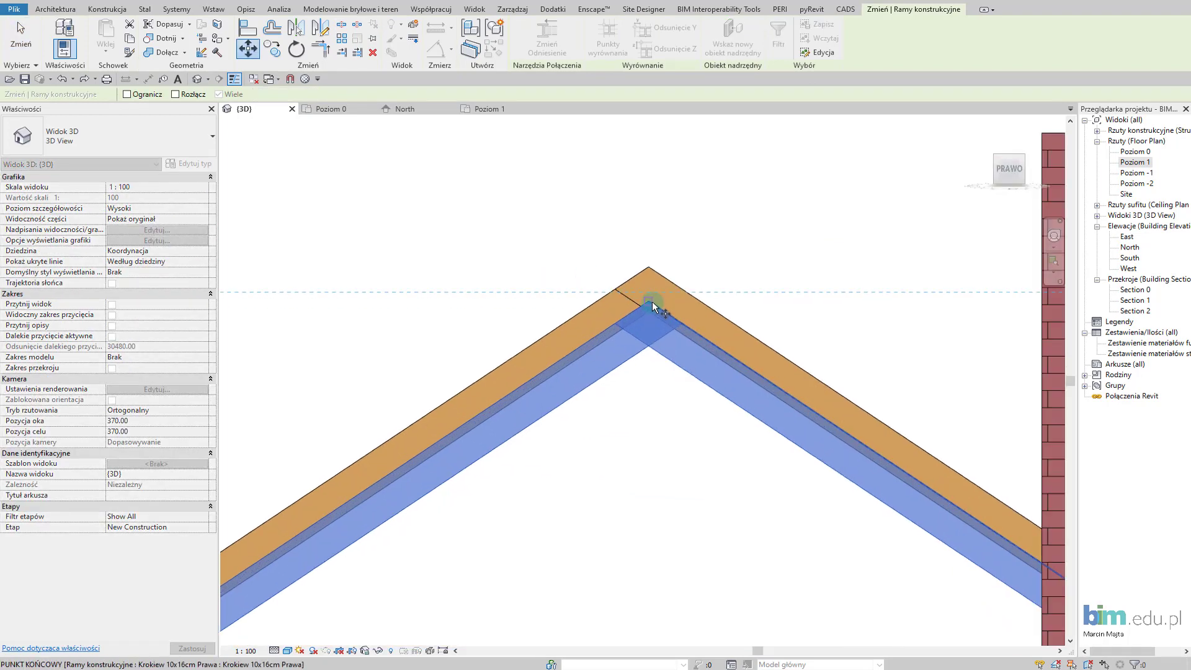
pyautogui.click(649, 268)
pyautogui.scroll(-3, 780, 293)
pyautogui.scroll(-2, 780, 293)
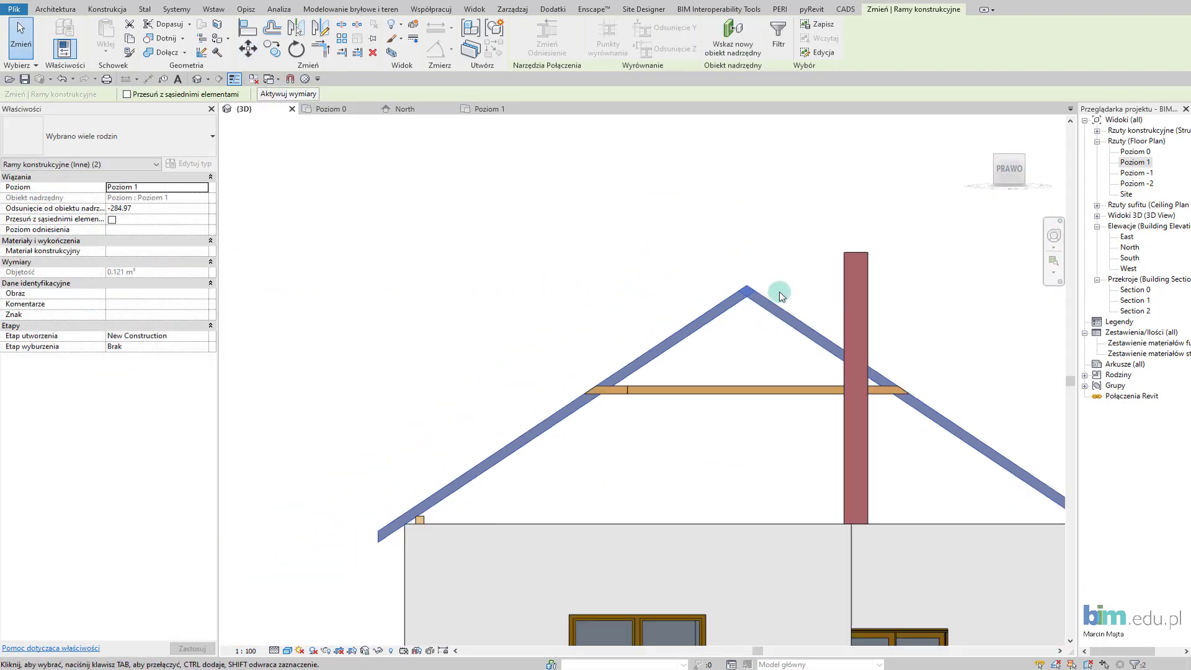
pyautogui.press('Escape')
pyautogui.moveTo(593, 332)
pyautogui.keyDown('shift'); pyautogui.mouseDown(button='middle')
pyautogui.moveTo(734, 379)
pyautogui.moveTo(795, 370)
pyautogui.moveTo(620, 375)
pyautogui.moveTo(796, 403)
pyautogui.moveTo(819, 378)
pyautogui.moveTo(800, 356)
pyautogui.moveTo(814, 399)
pyautogui.moveTo(709, 425)
pyautogui.mouseUp(button='middle'); pyautogui.keyUp('shift')
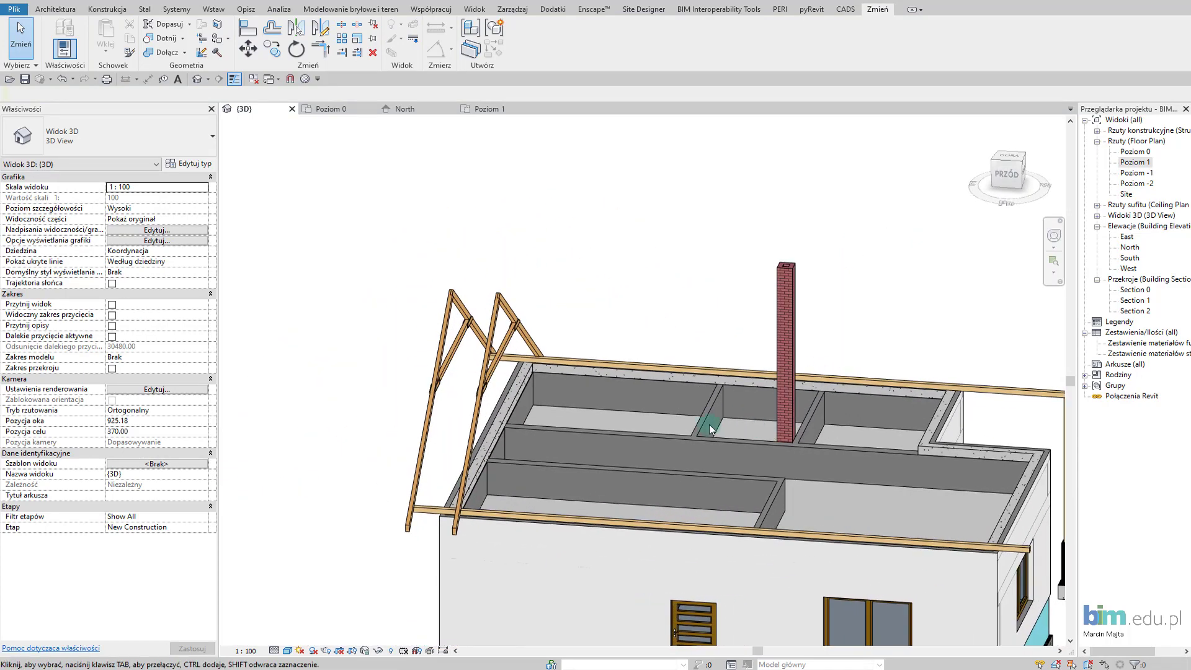
# Orbit to a near-front view and crossing-select the second truss's seven members.
pyautogui.moveTo(591, 433)
pyautogui.keyDown('shift'); pyautogui.mouseDown(button='middle')
pyautogui.moveTo(606, 404)
pyautogui.moveTo(608, 415)
pyautogui.moveTo(686, 404)
pyautogui.moveTo(630, 350)
pyautogui.moveTo(606, 380)
pyautogui.moveTo(588, 366)
pyautogui.mouseUp(button='middle'); pyautogui.keyUp('shift')
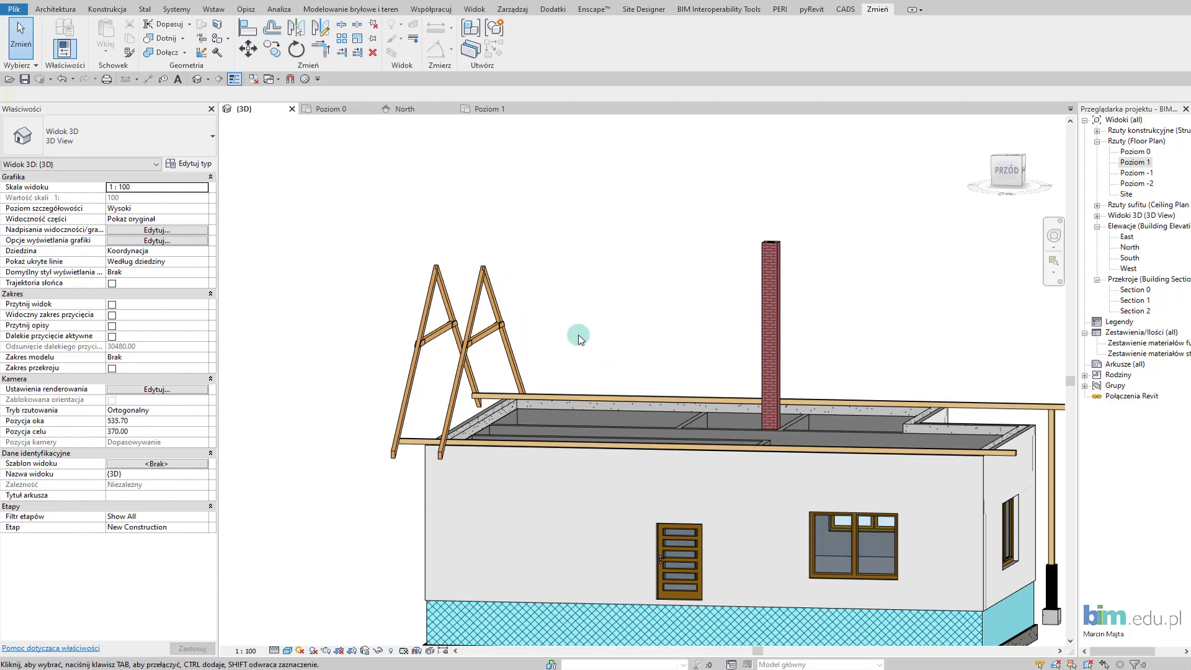
pyautogui.moveTo(583, 346)
pyautogui.keyDown('shift'); pyautogui.mouseDown(button='middle')
pyautogui.moveTo(594, 332)
pyautogui.moveTo(559, 337)
pyautogui.mouseUp(button='middle'); pyautogui.keyUp('shift')
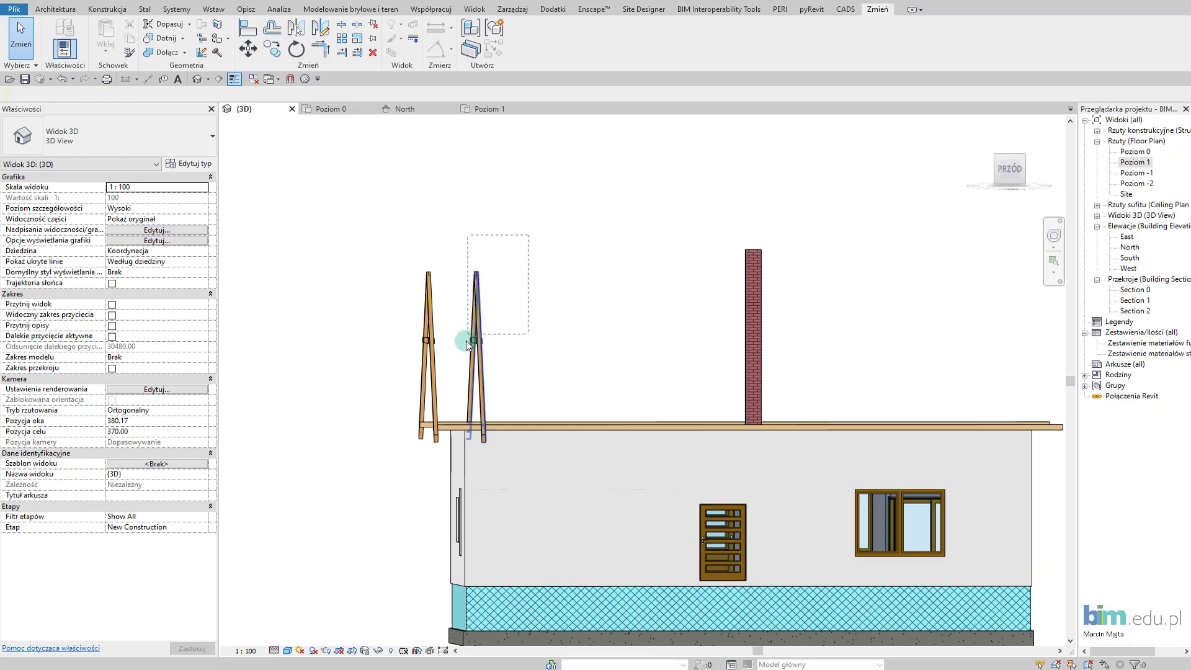
pyautogui.moveTo(529, 234); pyautogui.dragTo(460, 360)
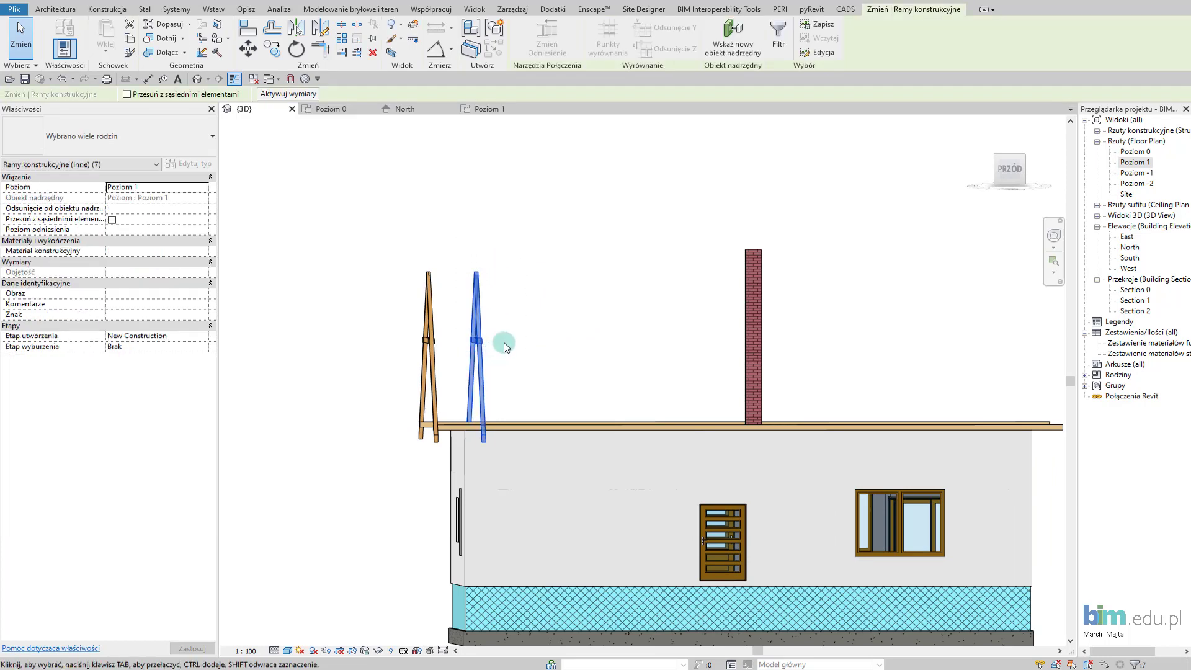
# Begin an array of the truss members and switch to a top-down view.
pyautogui.press('r')
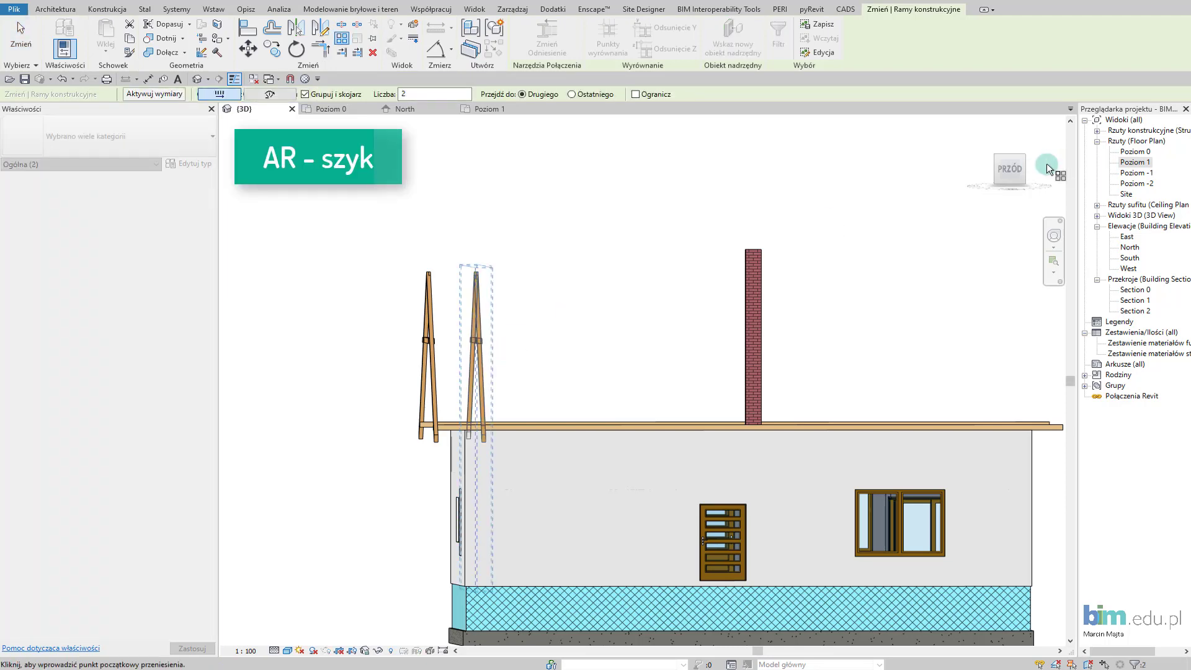
pyautogui.moveTo(1048, 162)
pyautogui.mouseDown()
pyautogui.moveTo(1003, 162)
pyautogui.moveTo(713, 345)
pyautogui.moveTo(953, 226)
pyautogui.mouseUp()
pyautogui.click(1006, 163)
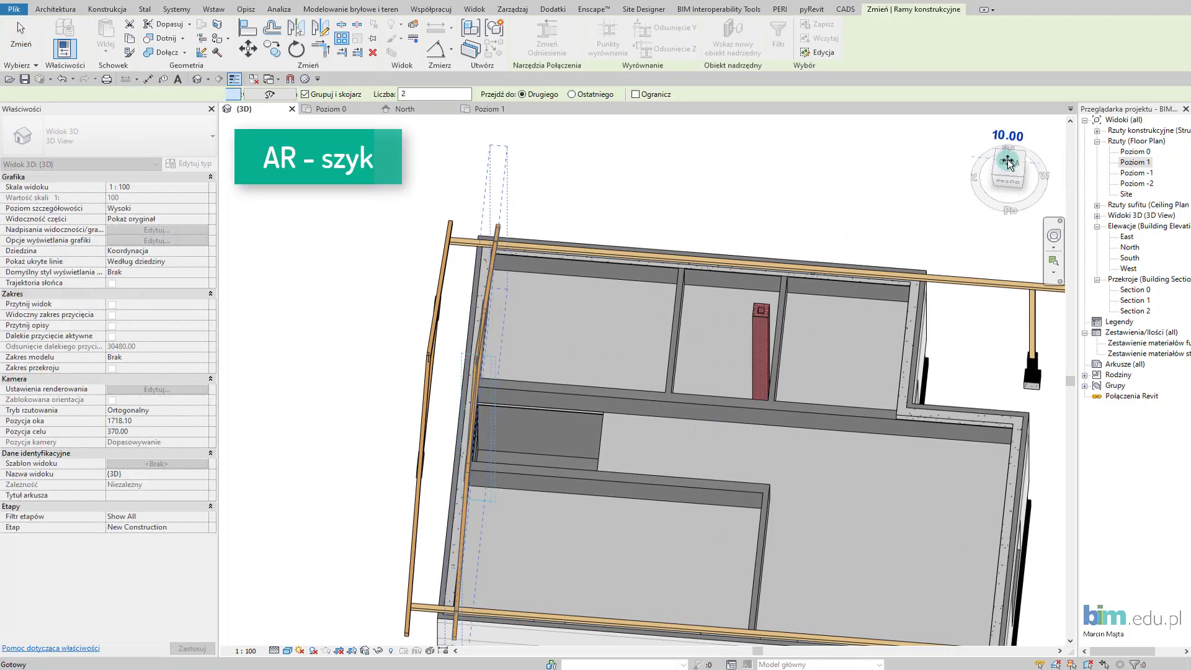
pyautogui.click(1007, 163)
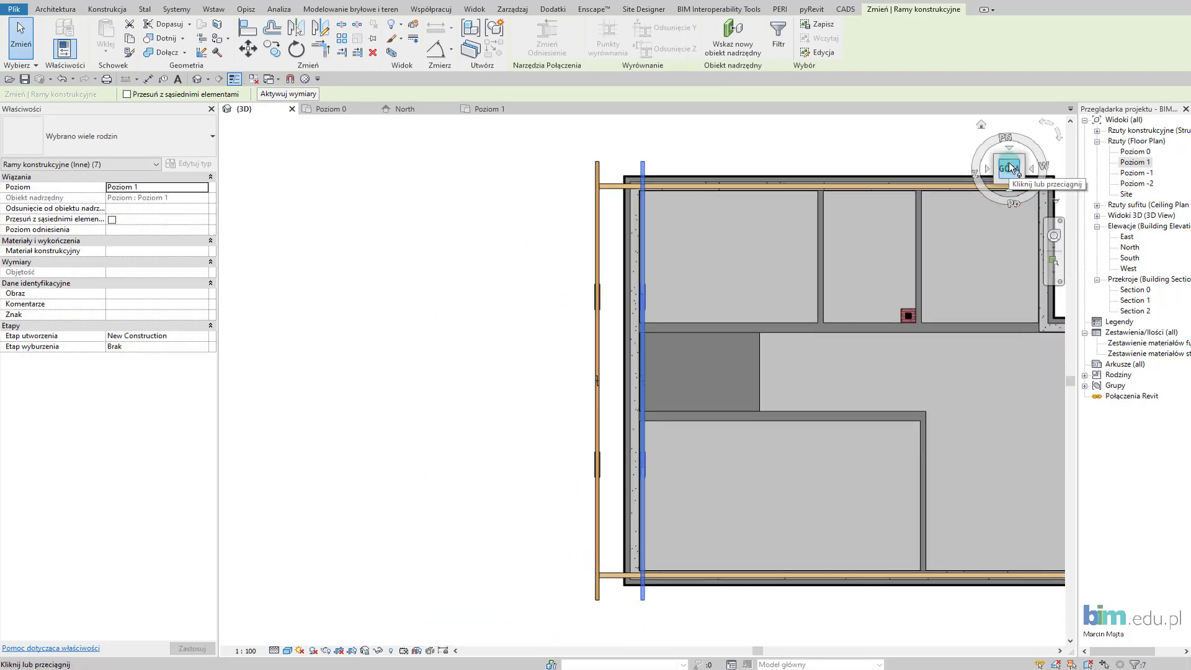
# Array the truss five times along the plates from its top at the typed spacing.
pyautogui.press('a')
pyautogui.press('r')
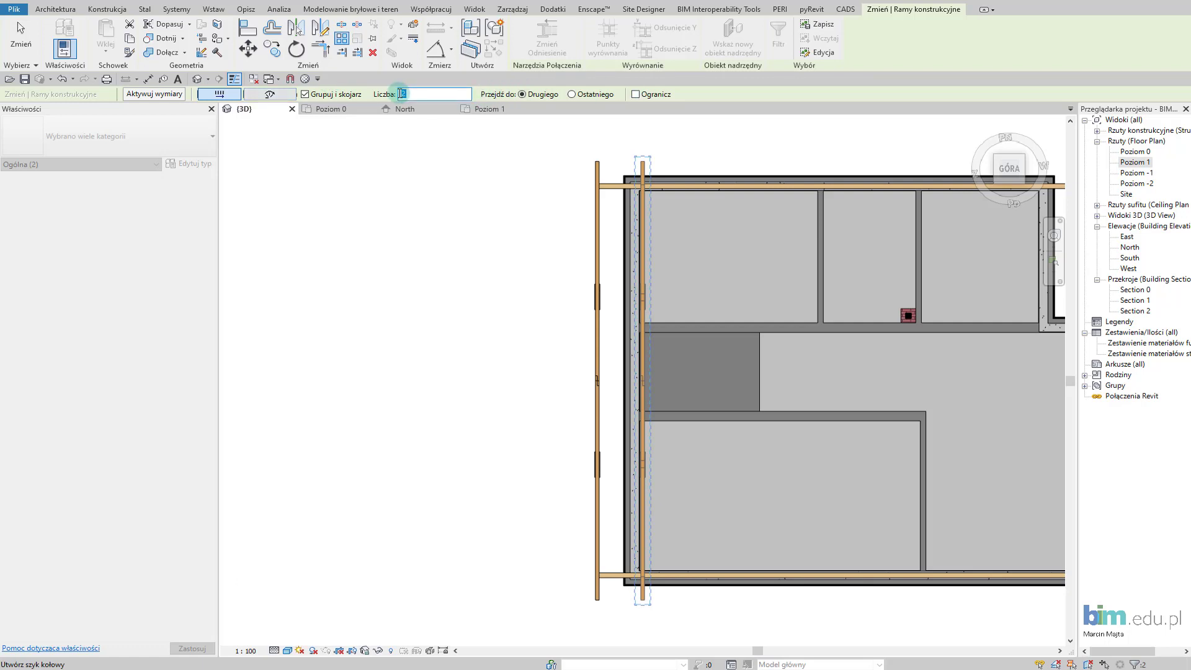
pyautogui.write('5')
pyautogui.scroll(3, 623, 133)
pyautogui.click(629, 183)
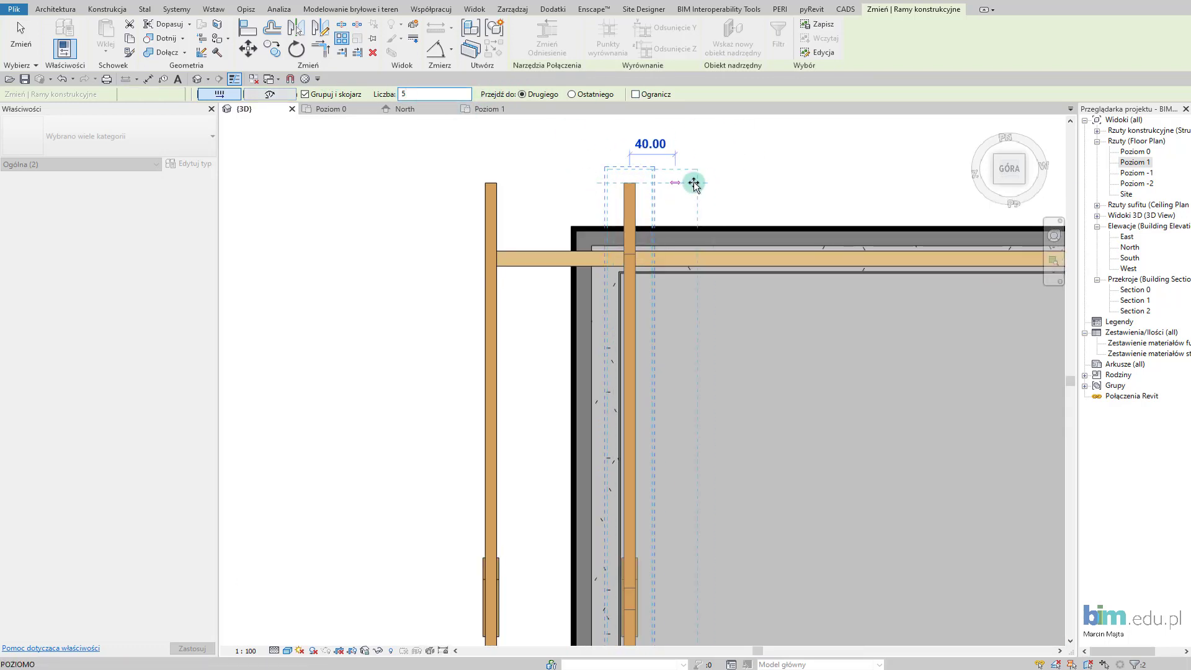
pyautogui.press('Return')
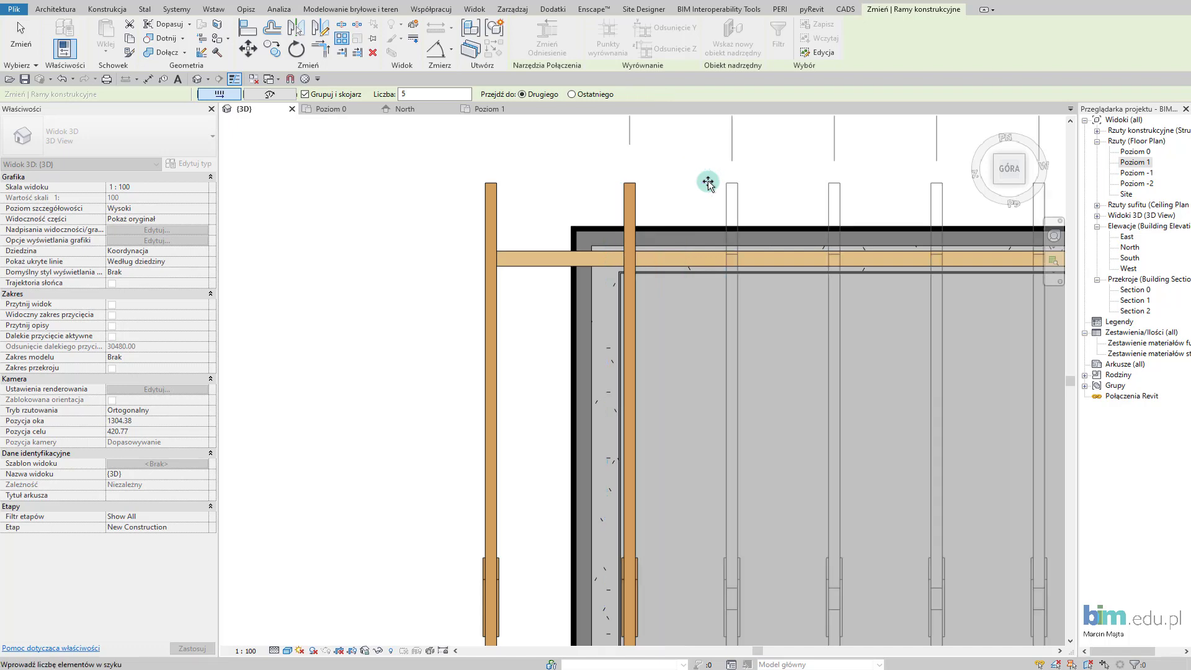
pyautogui.scroll(-2, 708, 181)
pyautogui.scroll(-3, 718, 180)
pyautogui.moveTo(671, 222); pyautogui.dragTo(659, 164, button='middle')
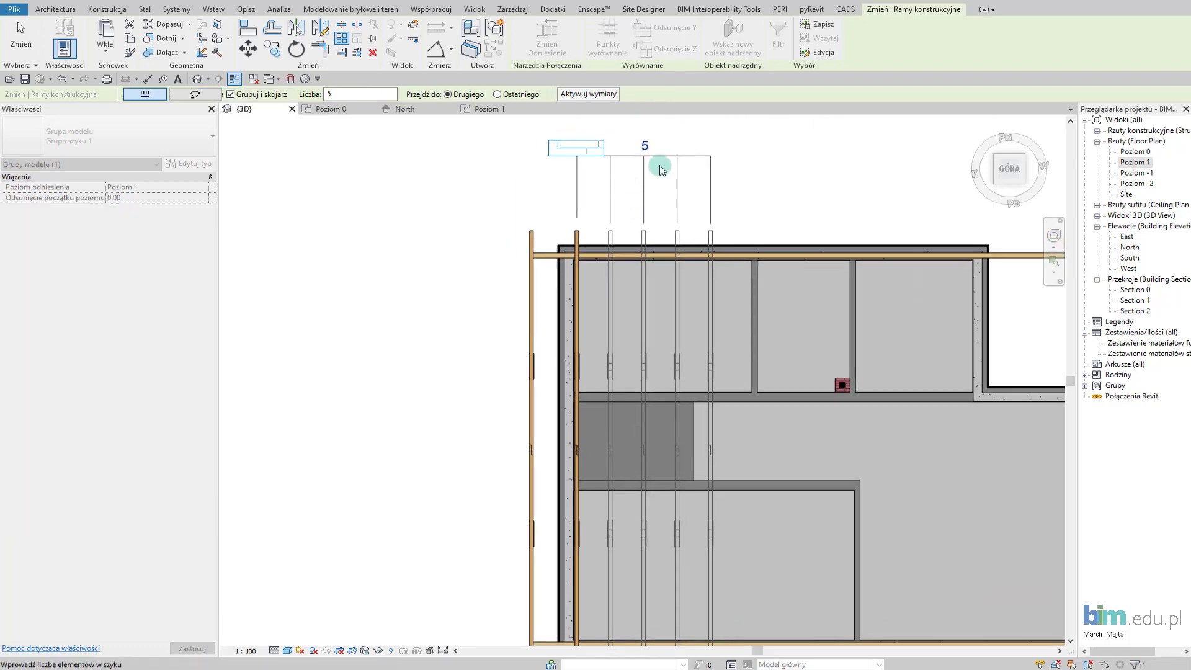
# Review the truss array in 3D and undo it.
pyautogui.moveTo(788, 276)
pyautogui.keyDown('shift'); pyautogui.mouseDown(button='middle')
pyautogui.moveTo(712, 345)
pyautogui.moveTo(712, 263)
pyautogui.mouseUp(button='middle'); pyautogui.keyUp('shift')
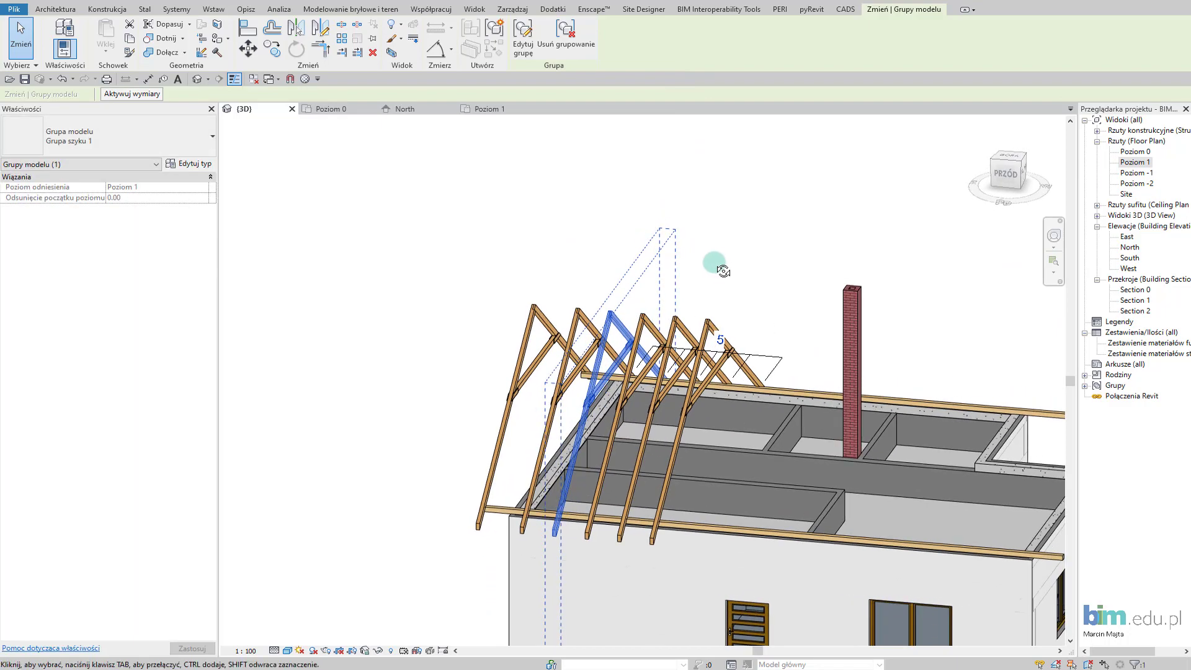
pyautogui.hotkey('ctrl', 'z')
pyautogui.moveTo(751, 279)
pyautogui.keyDown('shift'); pyautogui.mouseDown(button='middle')
pyautogui.moveTo(787, 356)
pyautogui.moveTo(739, 345)
pyautogui.moveTo(766, 338)
pyautogui.mouseUp(button='middle'); pyautogui.keyUp('shift')
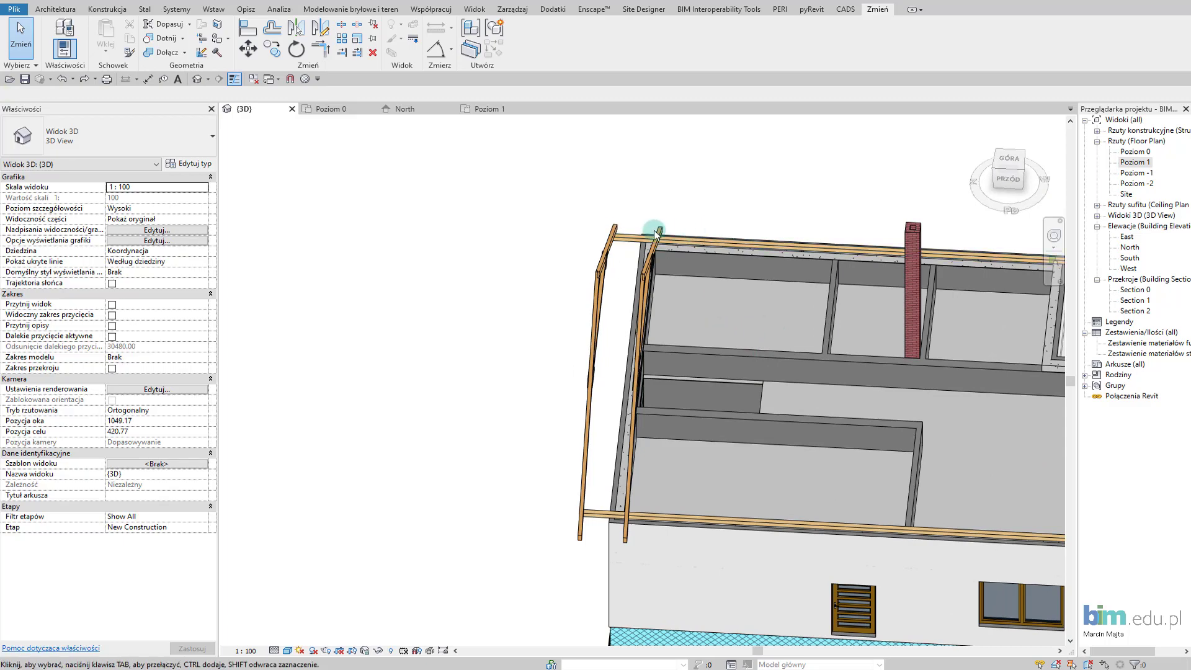
# Crossing-select the second truss's seven members and group them as model group 'Wiązar'.
pyautogui.moveTo(785, 310)
pyautogui.keyDown('shift'); pyautogui.mouseDown(button='middle')
pyautogui.moveTo(848, 348)
pyautogui.moveTo(673, 202)
pyautogui.moveTo(673, 176)
pyautogui.moveTo(600, 277)
pyautogui.moveTo(582, 239)
pyautogui.moveTo(593, 202)
pyautogui.mouseUp(button='middle'); pyautogui.keyUp('shift')
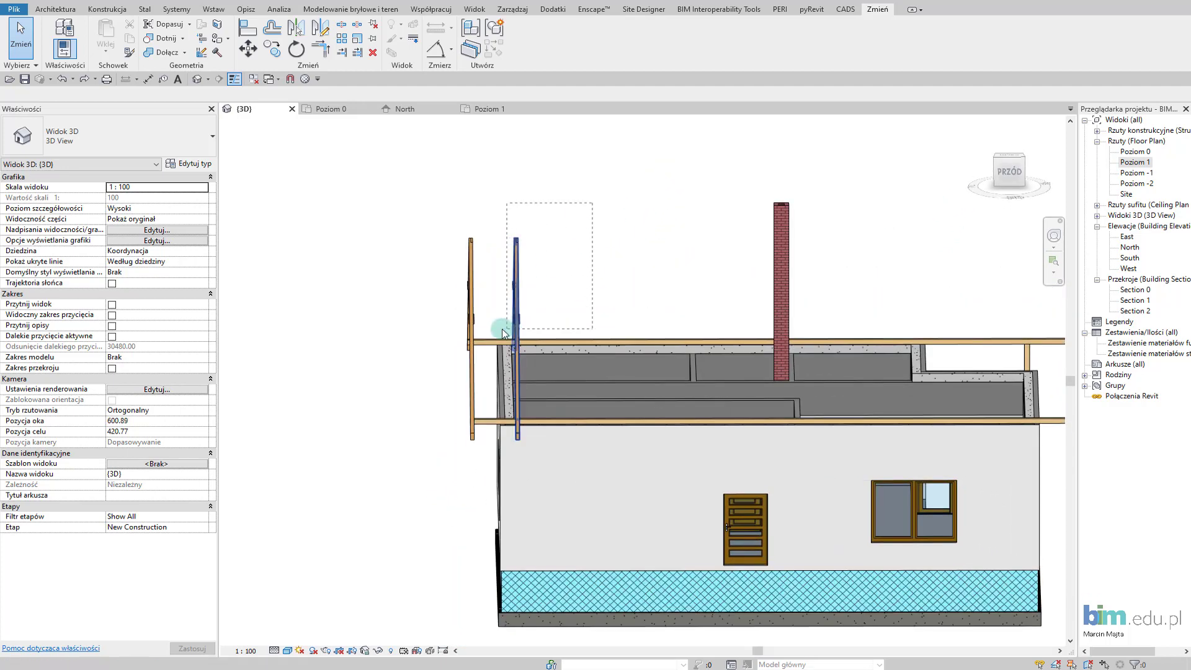
pyautogui.moveTo(592, 203); pyautogui.dragTo(504, 332)
pyautogui.moveTo(600, 377)
pyautogui.keyDown('shift'); pyautogui.mouseDown(button='middle')
pyautogui.moveTo(639, 338)
pyautogui.moveTo(612, 367)
pyautogui.moveTo(520, 130)
pyautogui.mouseUp(button='middle'); pyautogui.keyUp('shift')
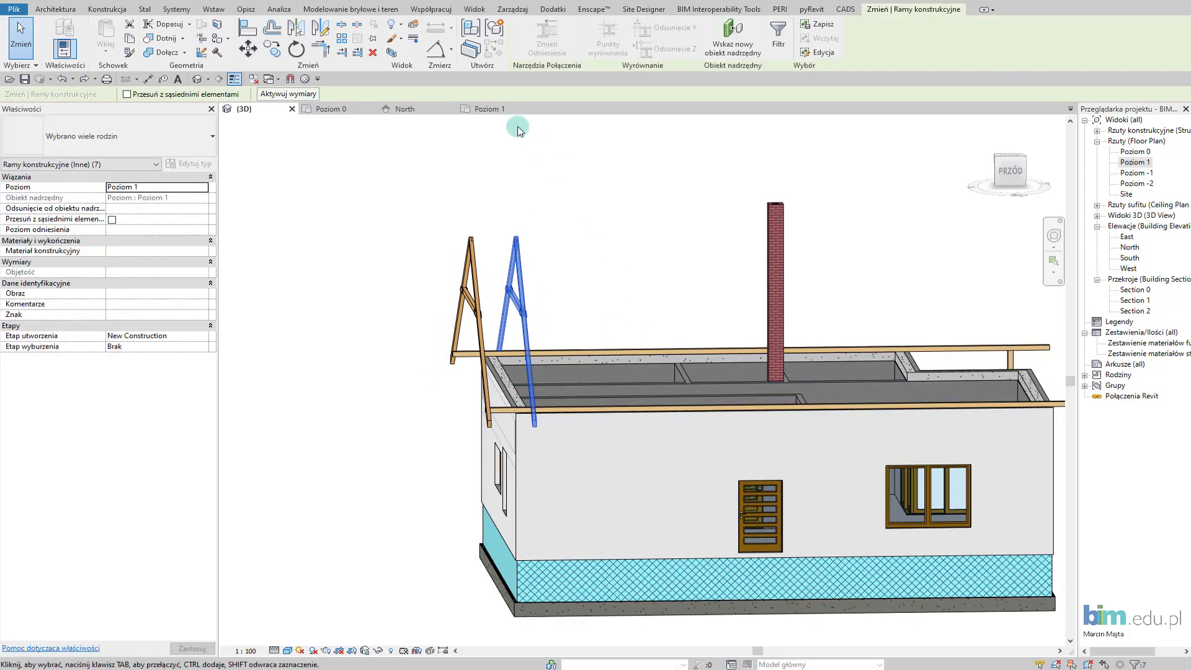
pyautogui.click(495, 35)
pyautogui.write('Wiązar')
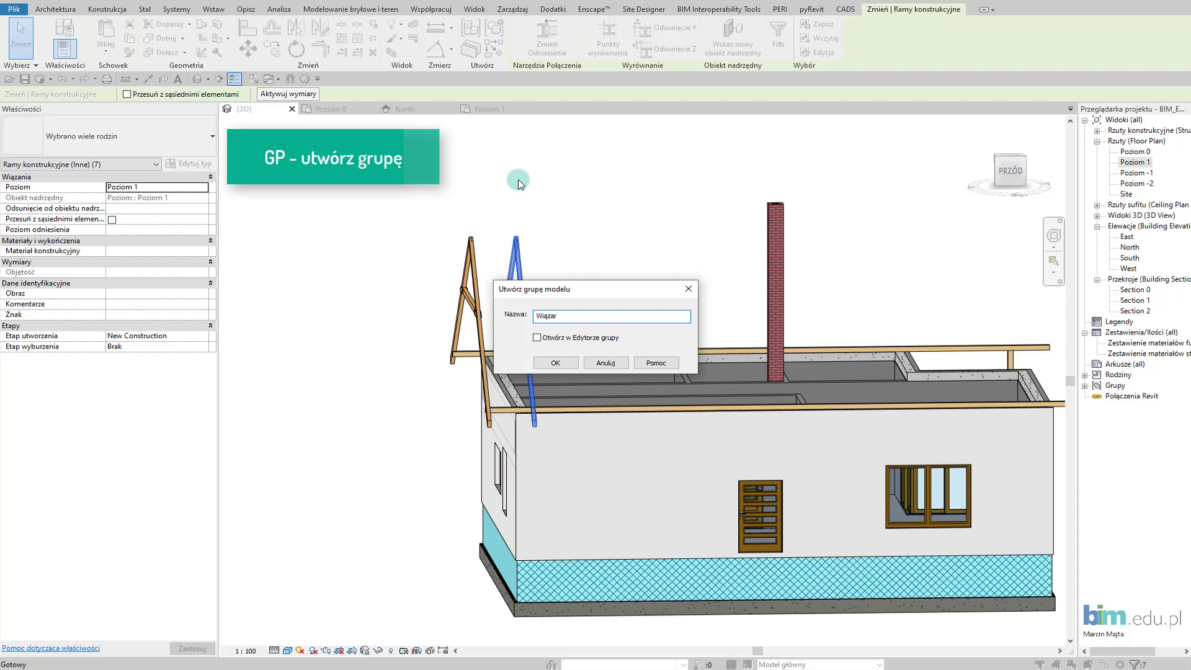
pyautogui.click(555, 363)
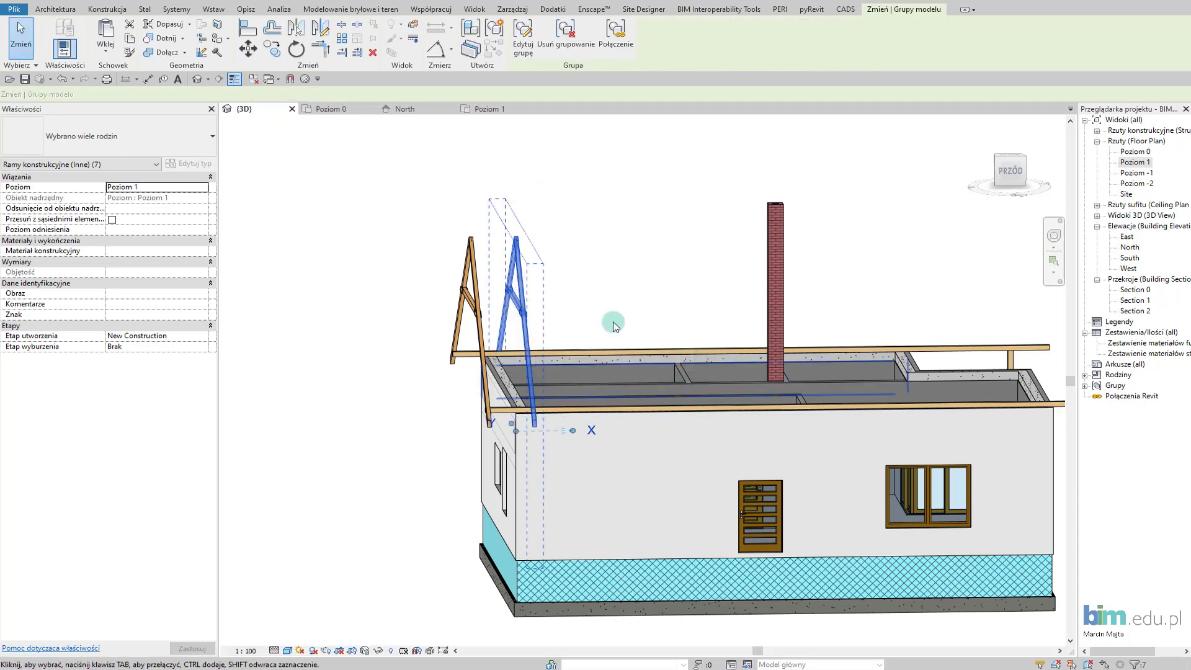
# In the top view, shift the Wiązar group about 5 units right and reselect it.
pyautogui.keyDown('shift'); pyautogui.moveTo(628, 298); pyautogui.dragTo(1006, 162, button='middle'); pyautogui.keyUp('shift')
pyautogui.click(1009, 159)
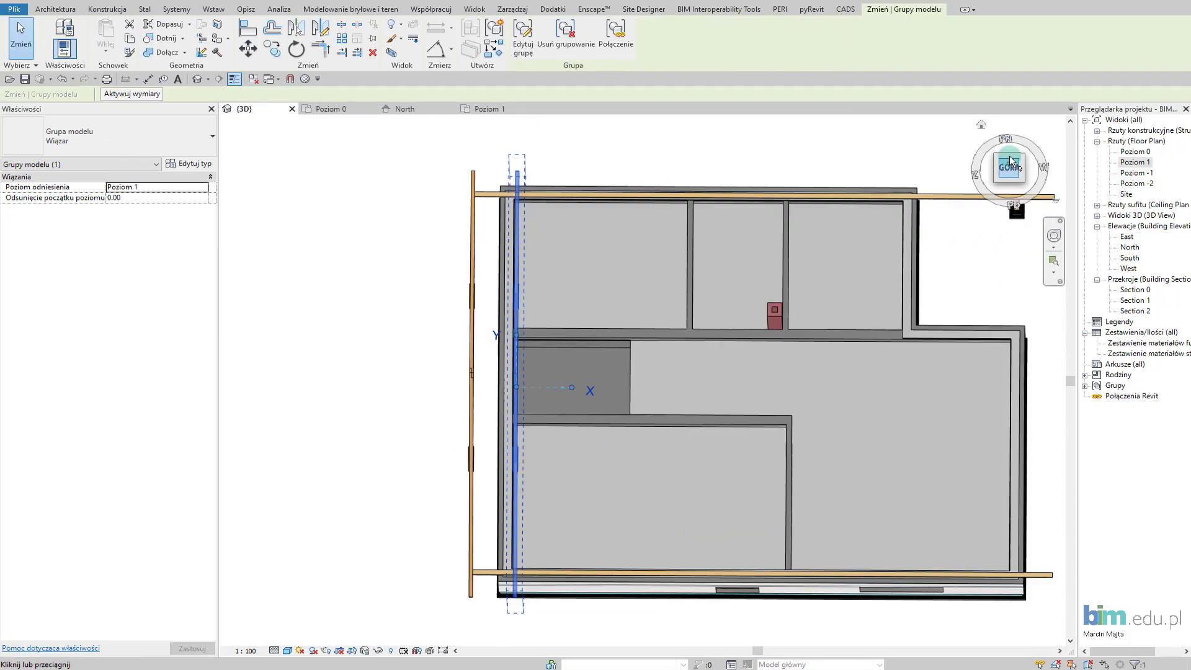
pyautogui.scroll(1, 646, 349)
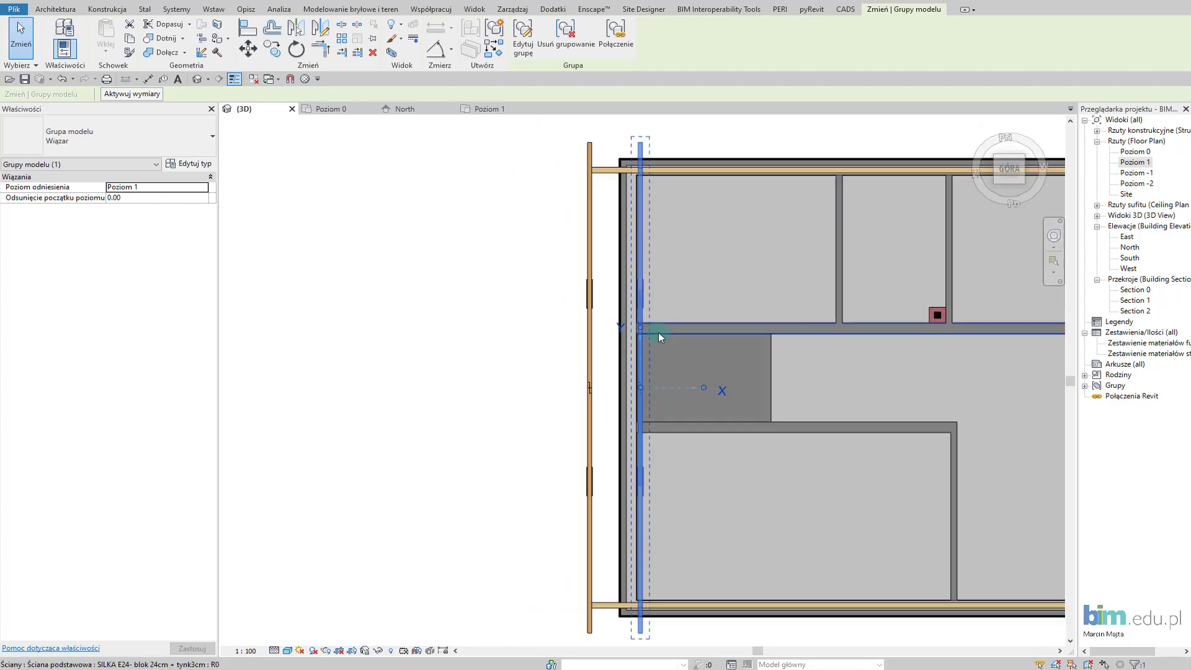
pyautogui.scroll(2, 657, 335)
pyautogui.scroll(2, 622, 299)
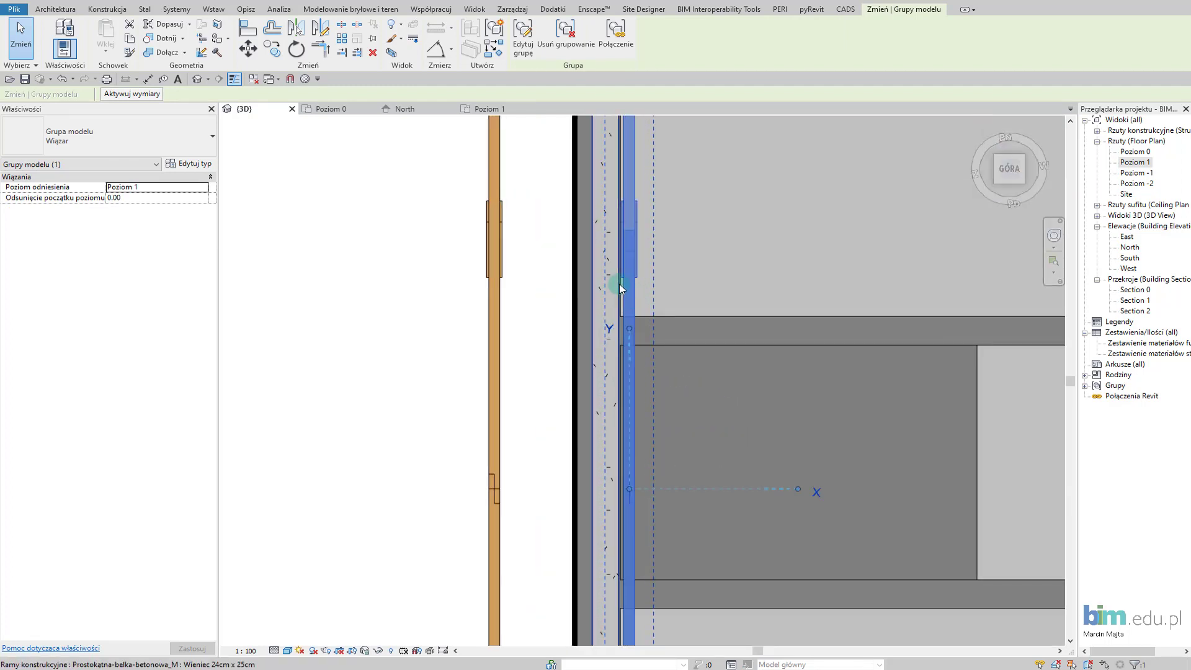
pyautogui.scroll(1, 630, 273)
pyautogui.scroll(1, 624, 264)
pyautogui.moveTo(606, 273); pyautogui.dragTo(560, 424, button='middle')
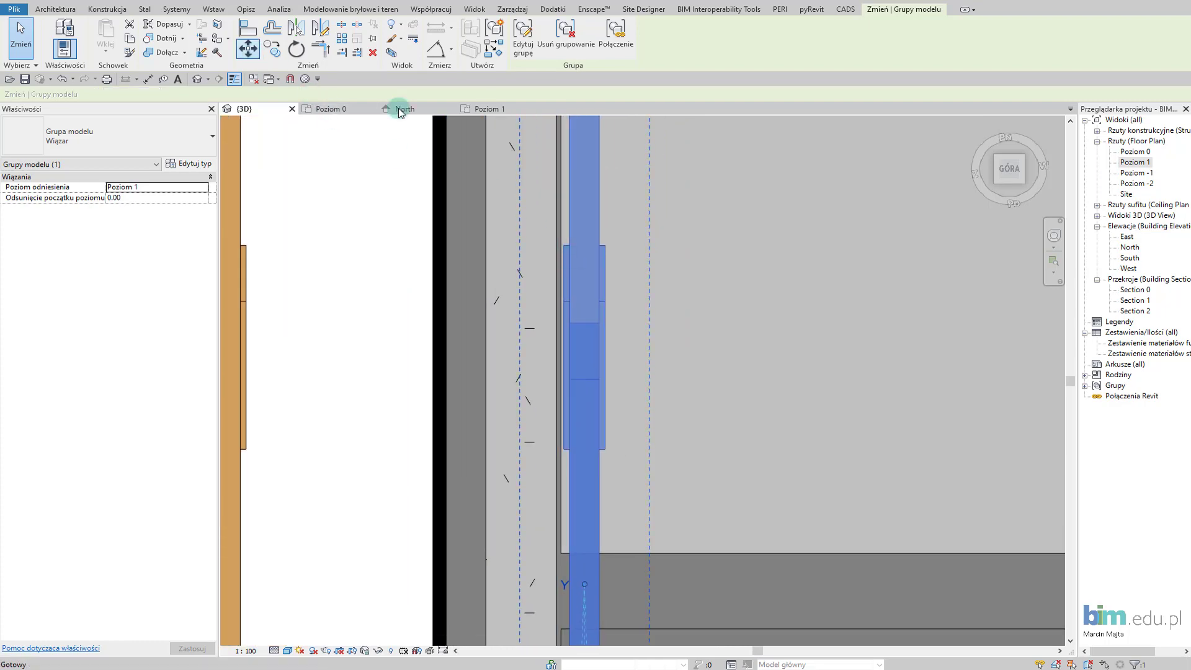
pyautogui.scroll(-2, 552, 311)
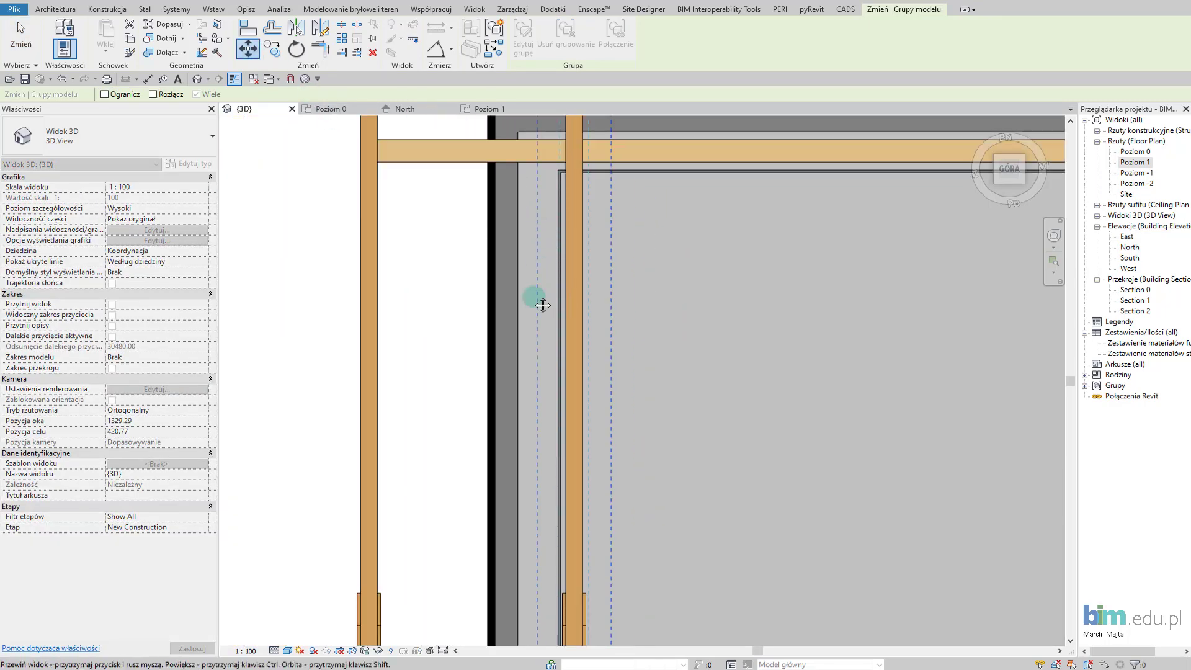
pyautogui.moveTo(543, 305); pyautogui.dragTo(513, 595, button='middle')
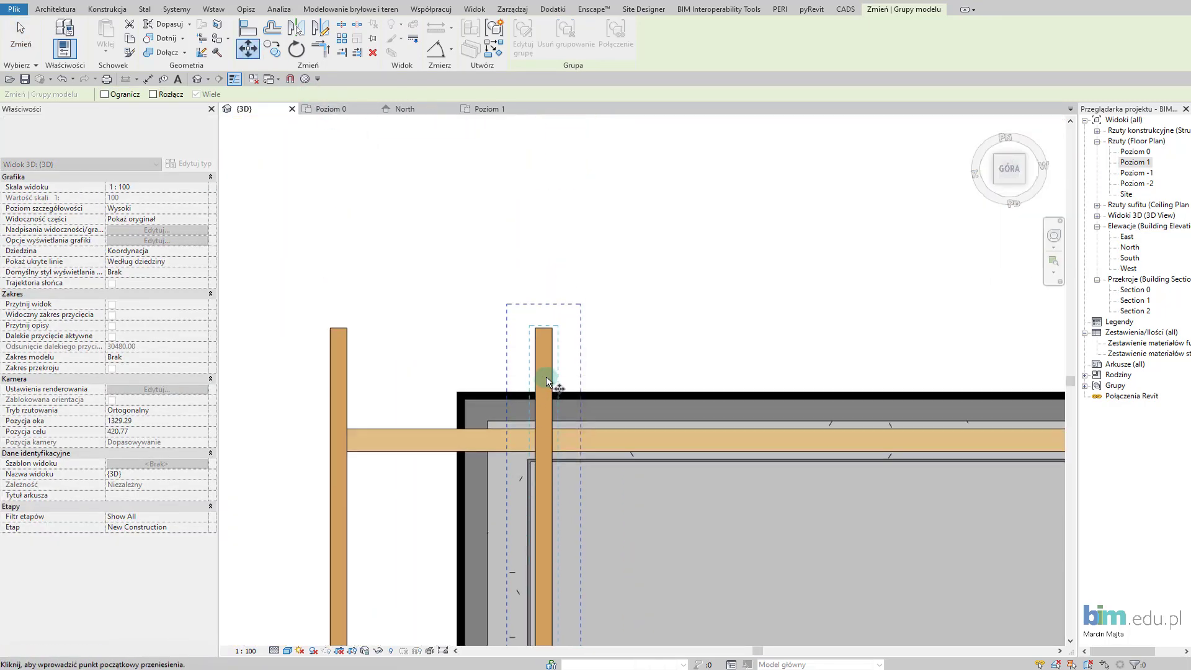
pyautogui.click(544, 327)
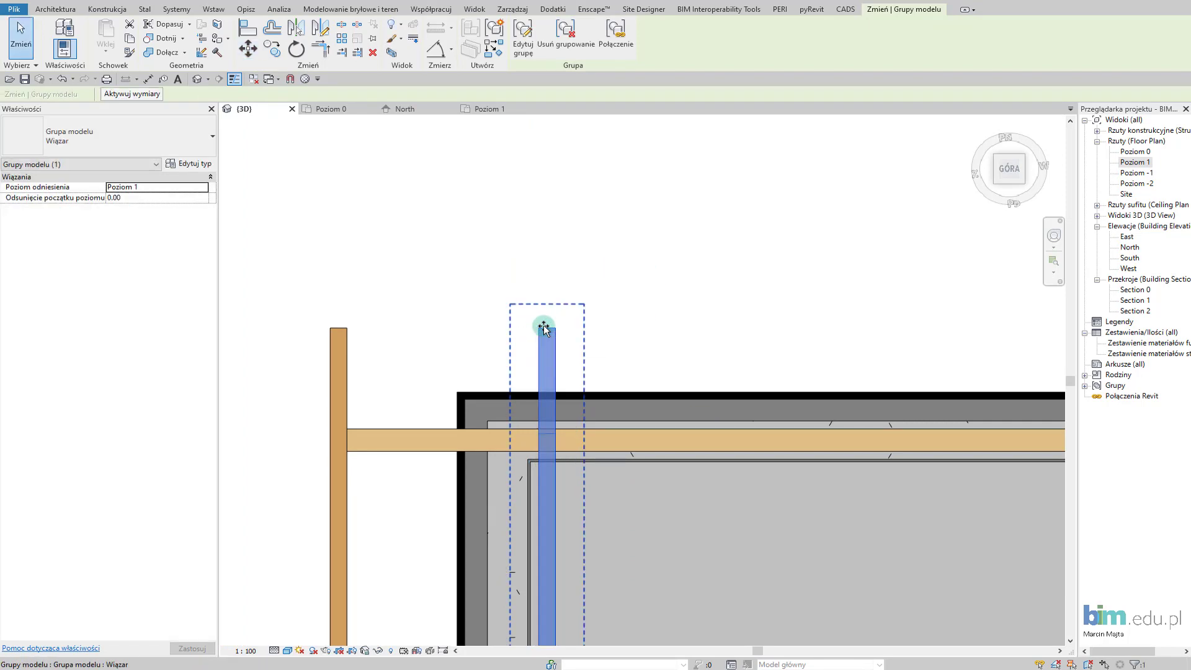
pyautogui.click(586, 301)
pyautogui.click(541, 342)
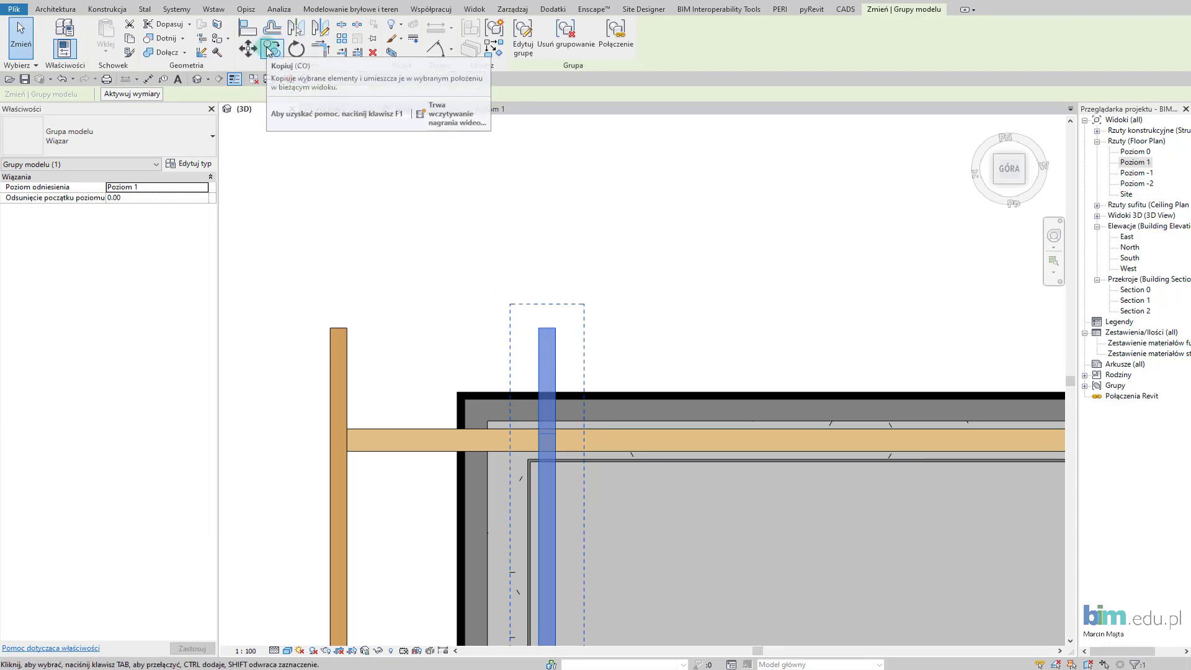
# Copy the Wiązar truss repeatedly at 96 spacing toward the porch end.
pyautogui.click(270, 49)
pyautogui.click(546, 329)
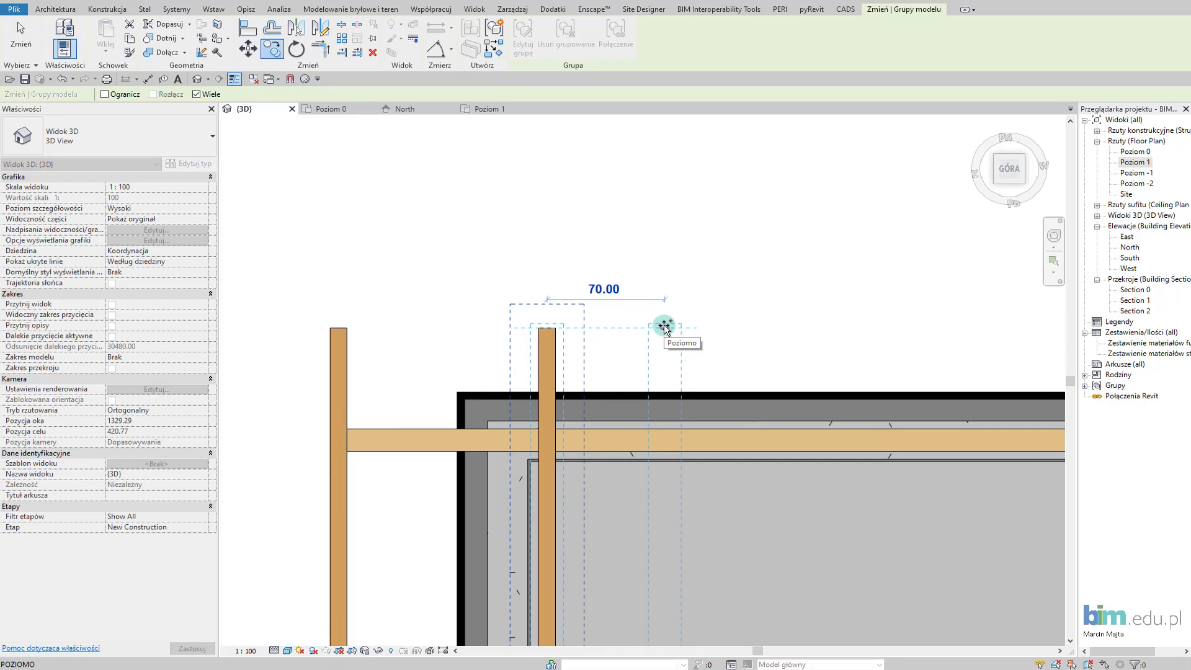
pyautogui.write('96')
pyautogui.press('Return')
pyautogui.scroll(-2, 682, 341)
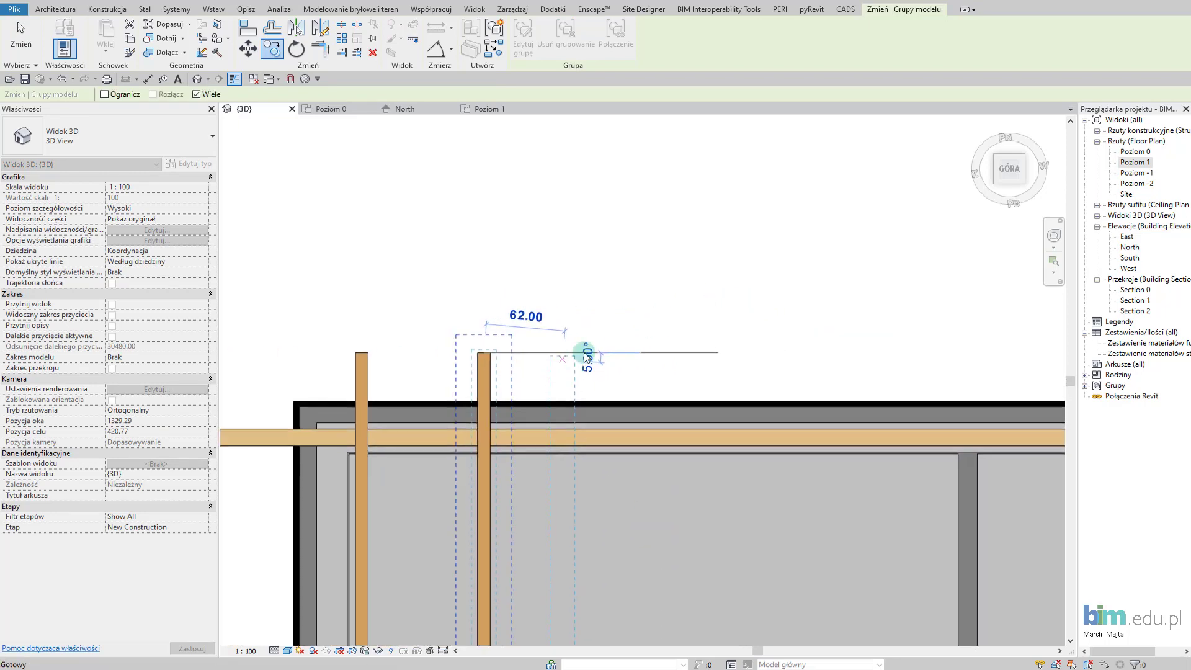
pyautogui.scroll(-2, 623, 350)
pyautogui.scroll(-1, 564, 345)
pyautogui.scroll(-1, 506, 348)
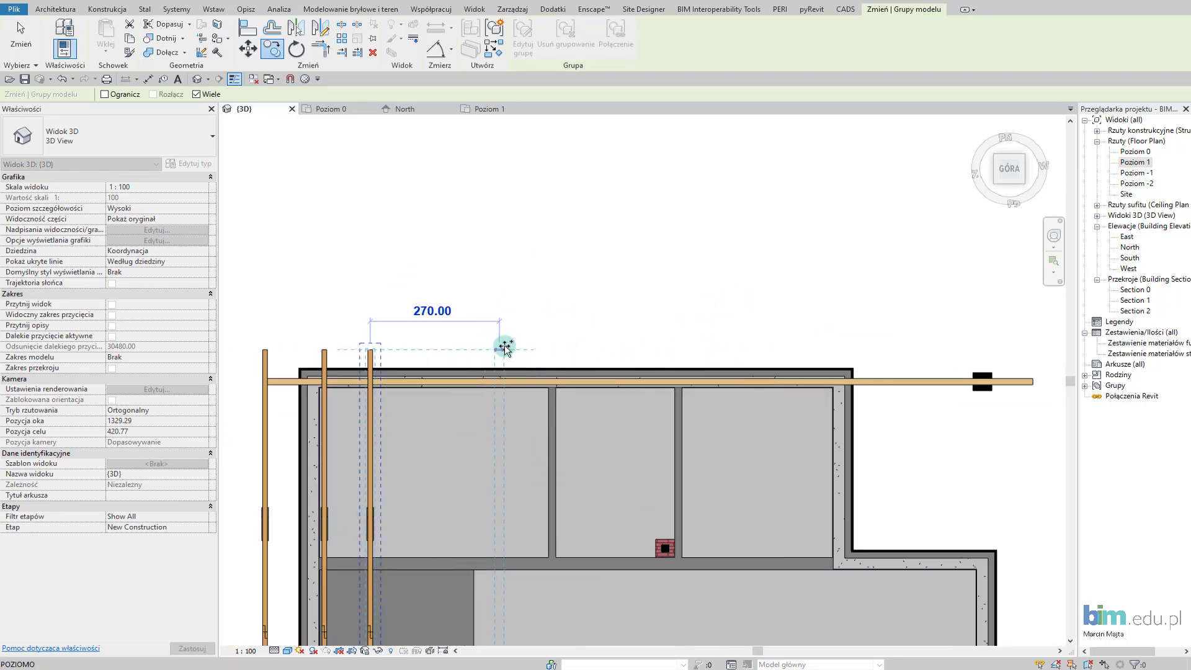
pyautogui.write('96')
pyautogui.press('Return')
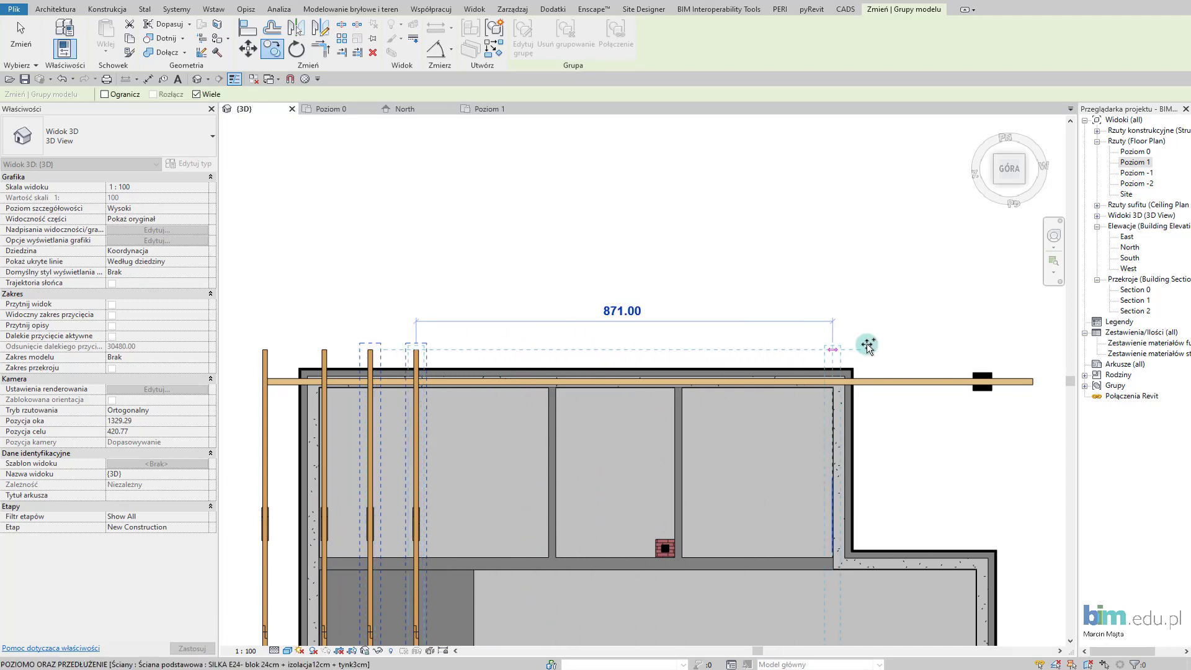
pyautogui.write('96')
pyautogui.press('Return')
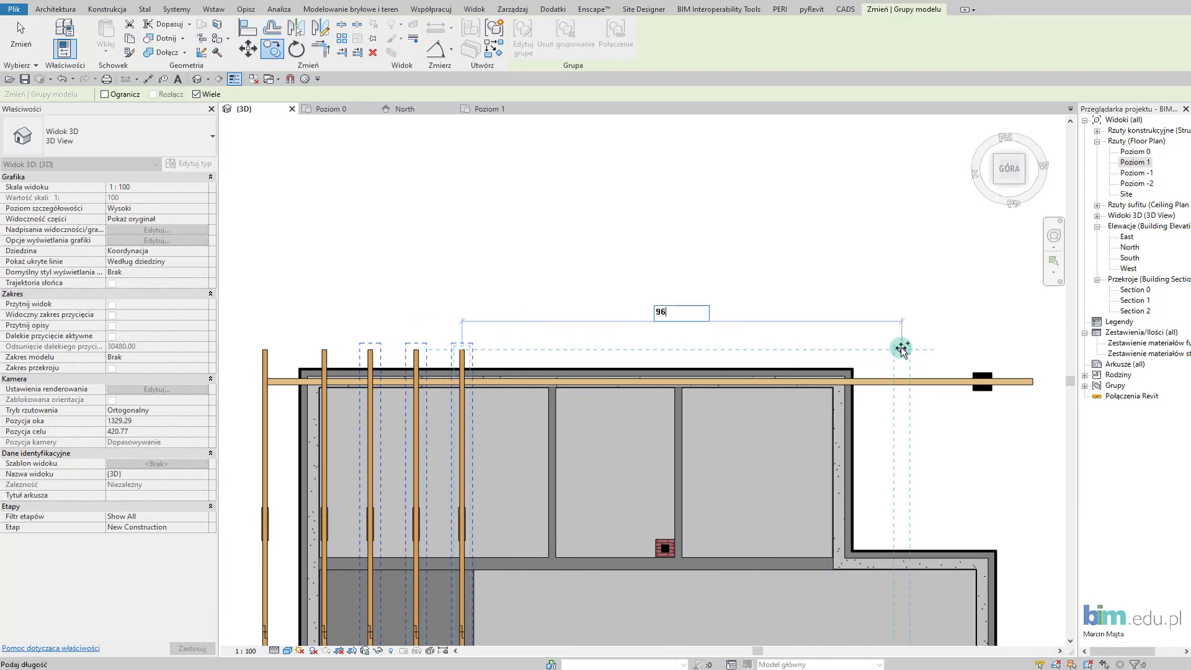
pyautogui.press('Return')
pyautogui.press('Return')
pyautogui.write('96')
pyautogui.press('Return')
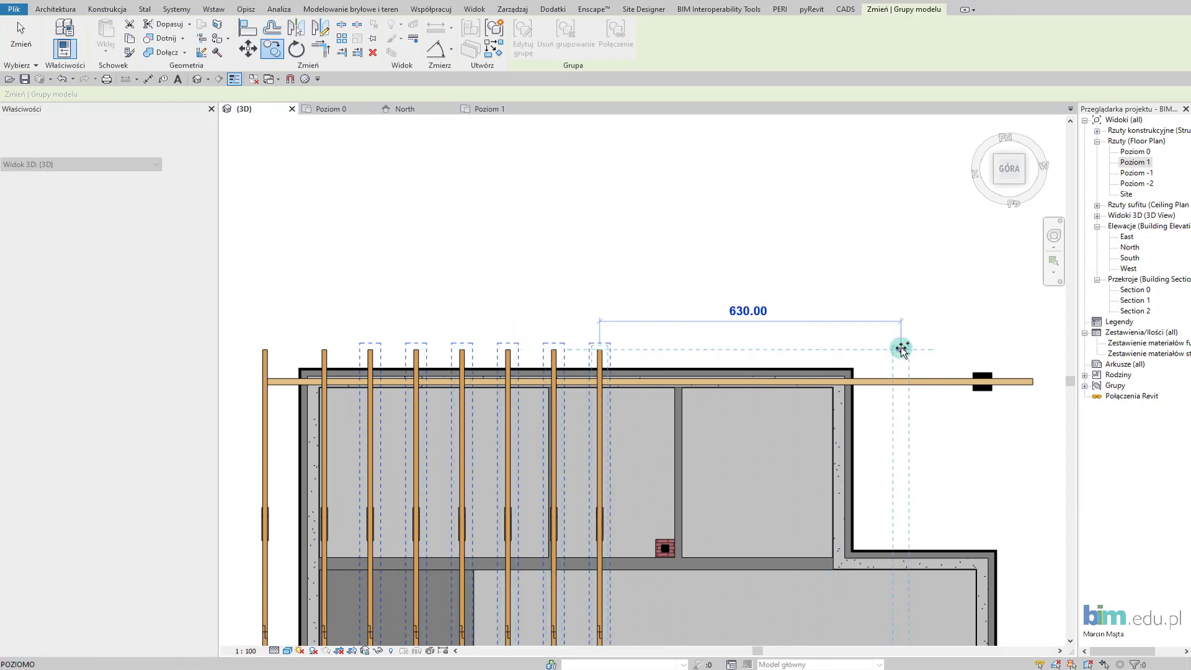
pyautogui.write('96')
pyautogui.press('Return')
pyautogui.write('96')
pyautogui.press('Return')
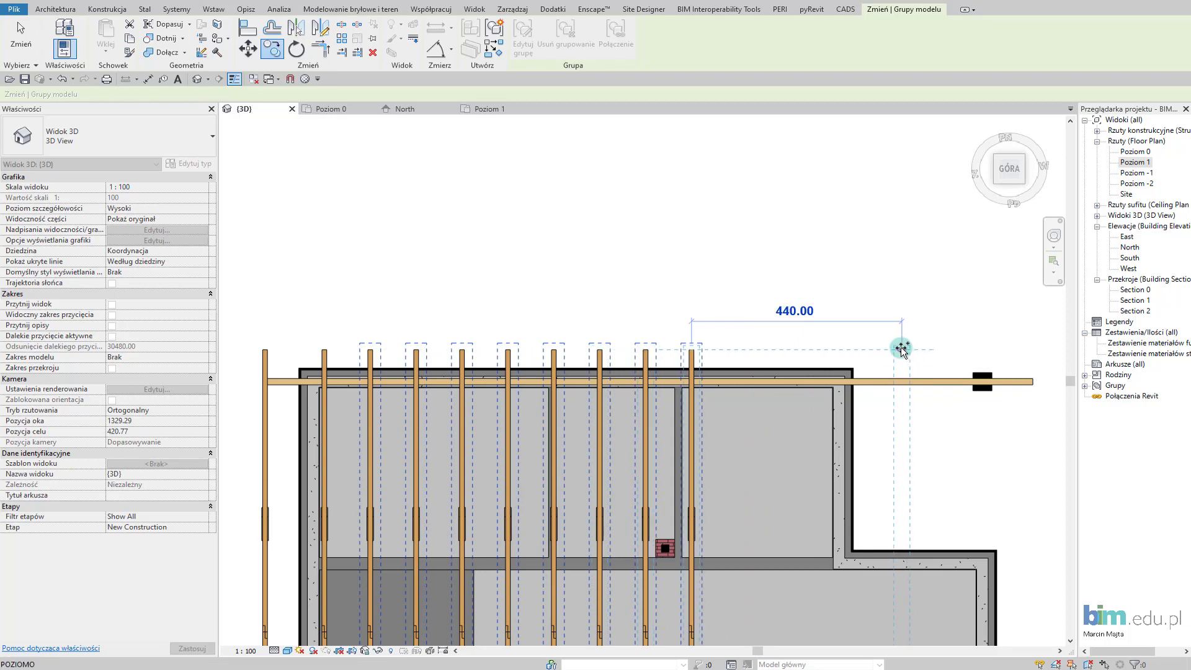
pyautogui.press('Return')
pyautogui.press('Return')
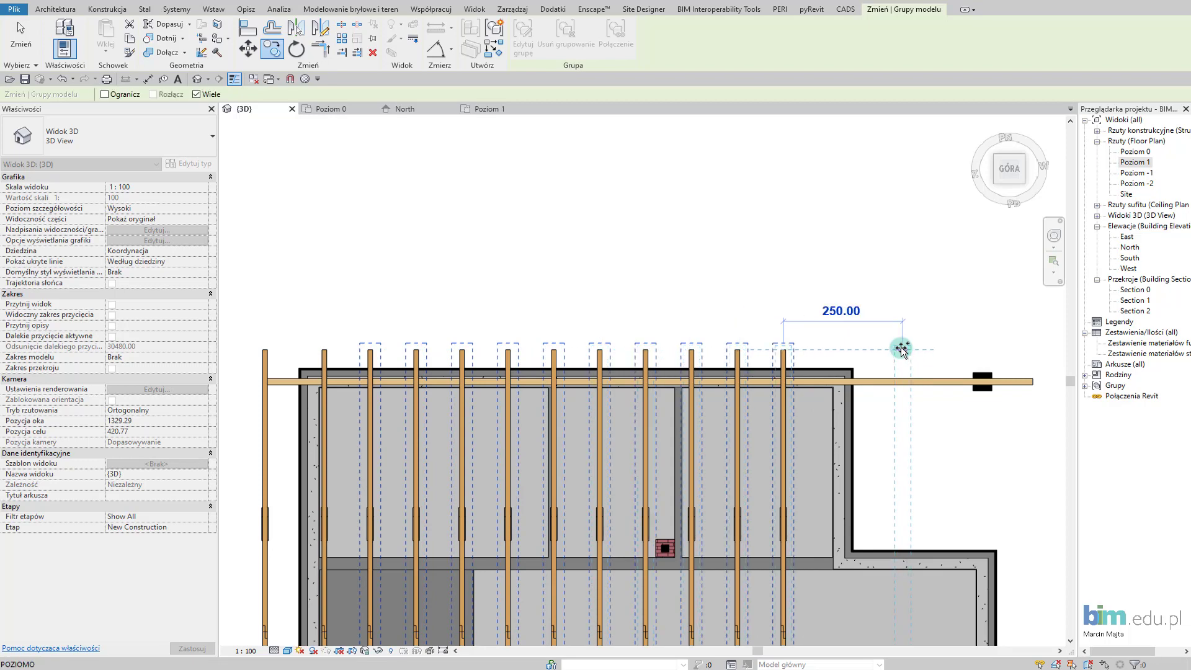
pyautogui.write('96')
pyautogui.press('Return')
pyautogui.press('Escape')
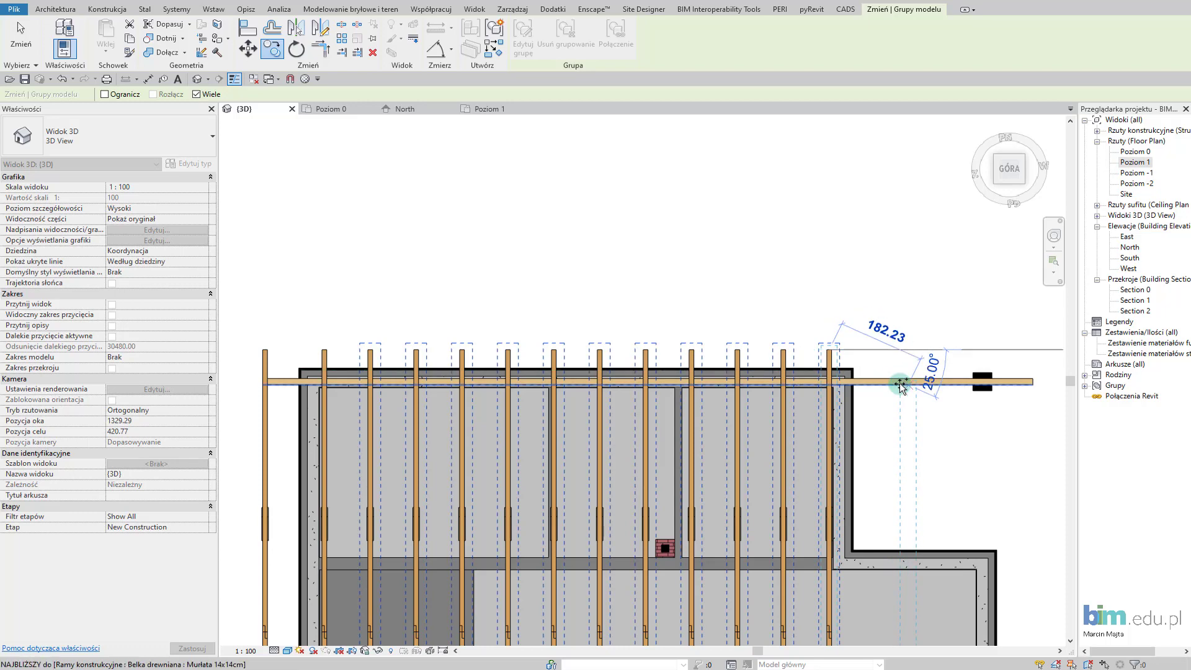
# Select the last truss at the porch end and zoom to the wall corner.
pyautogui.click(832, 397)
pyautogui.scroll(3, 807, 534)
pyautogui.scroll(2, 782, 450)
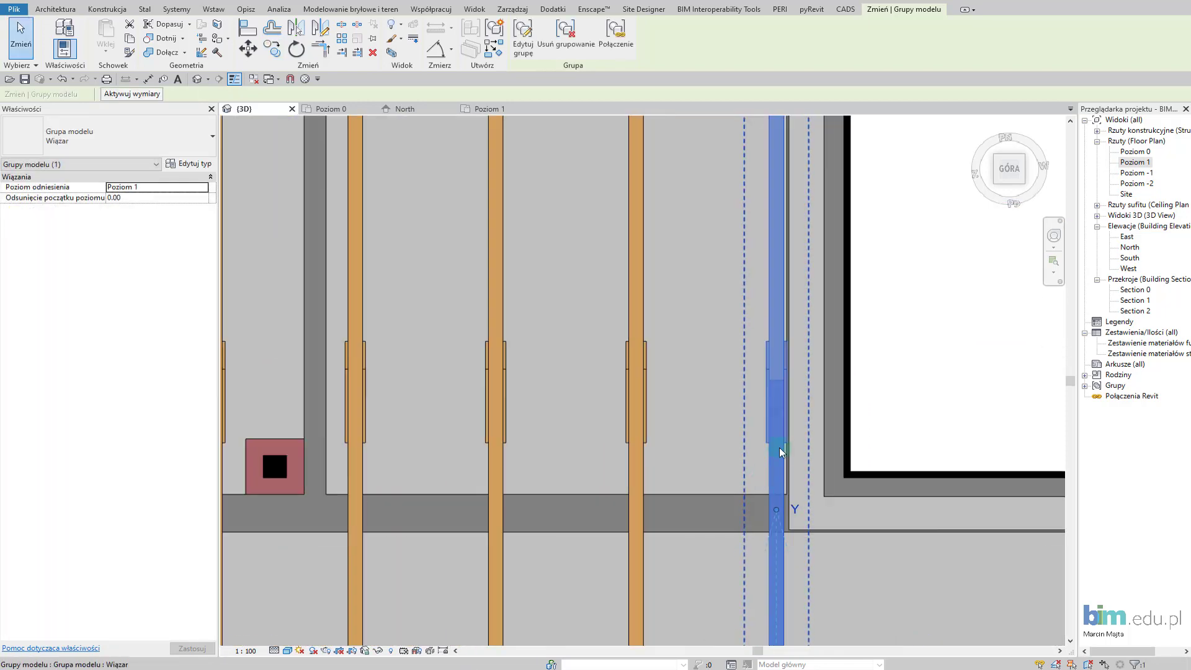
pyautogui.scroll(2, 797, 440)
pyautogui.scroll(2, 797, 441)
pyautogui.scroll(2, 773, 448)
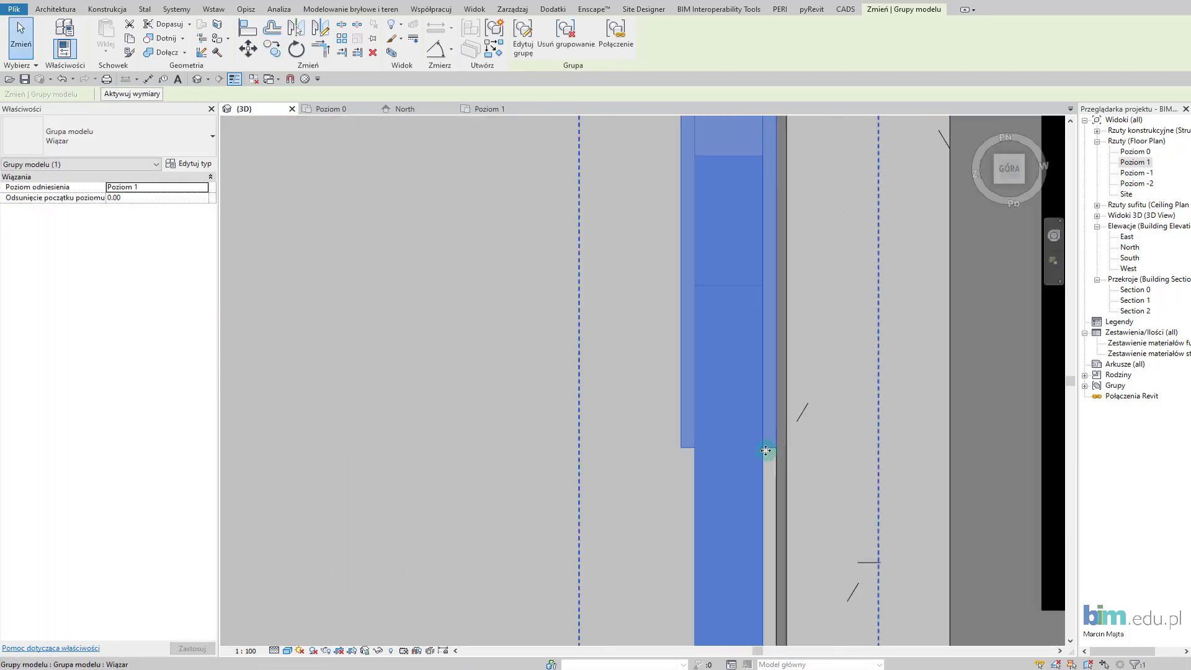
pyautogui.scroll(1, 765, 451)
pyautogui.scroll(1, 769, 450)
pyautogui.scroll(-2, 773, 449)
pyautogui.scroll(-2, 773, 449)
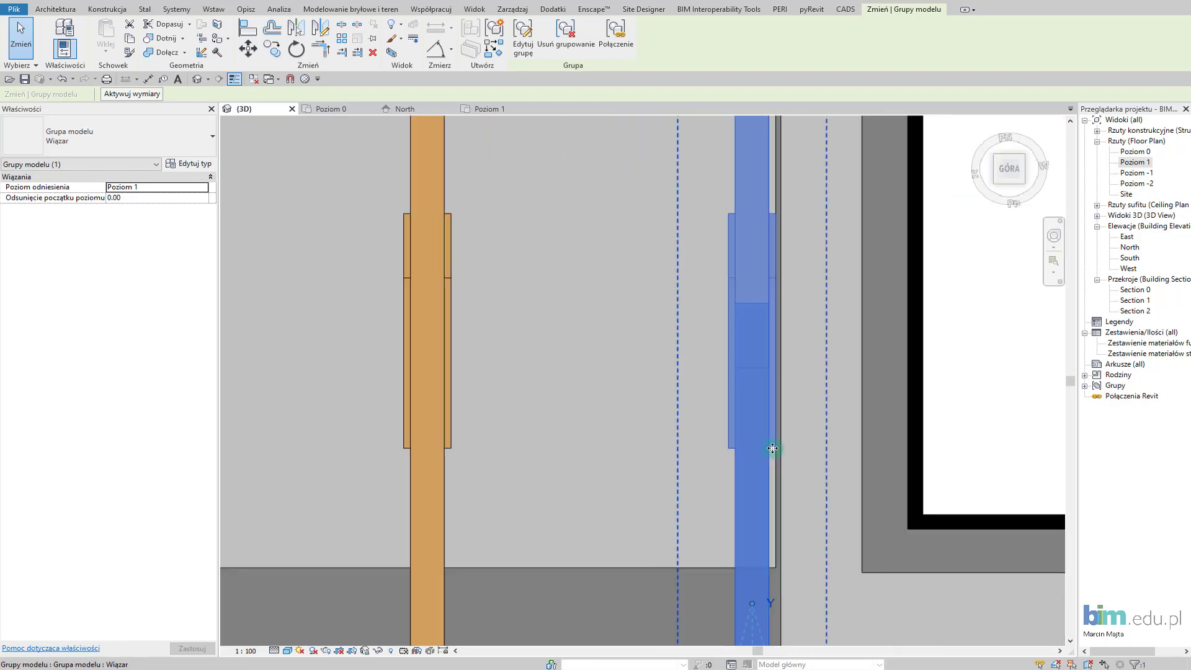
pyautogui.scroll(-3, 772, 446)
pyautogui.scroll(-1, 751, 434)
pyautogui.scroll(-1, 713, 434)
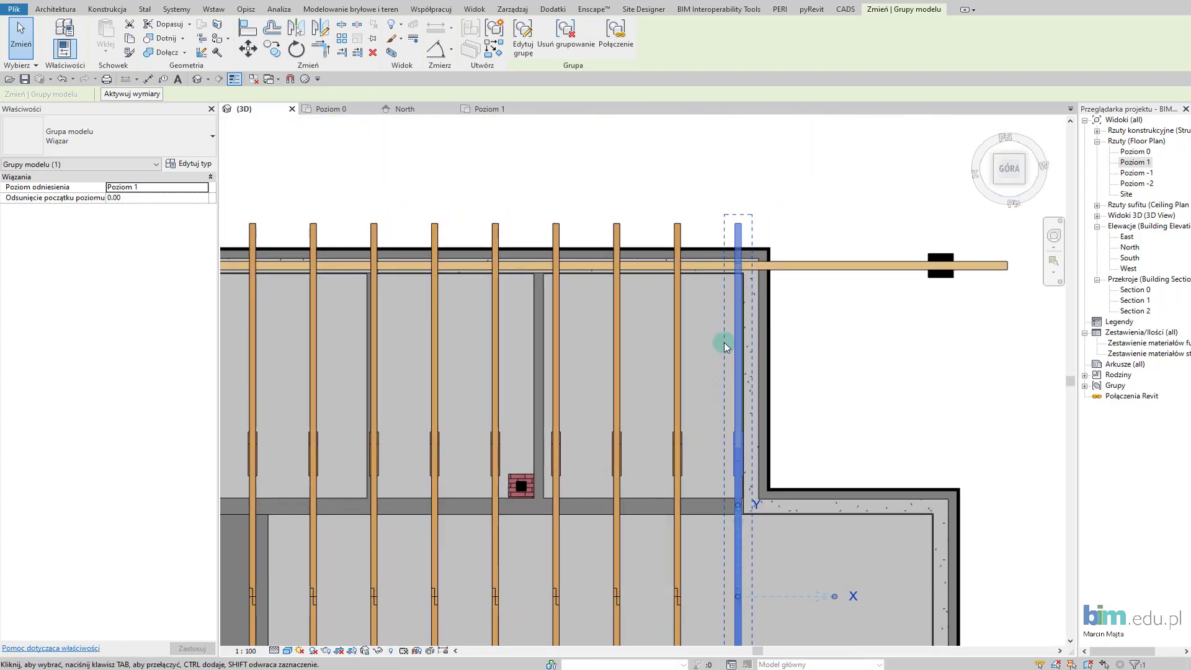
pyautogui.moveTo(639, 307); pyautogui.dragTo(633, 345, button='middle')
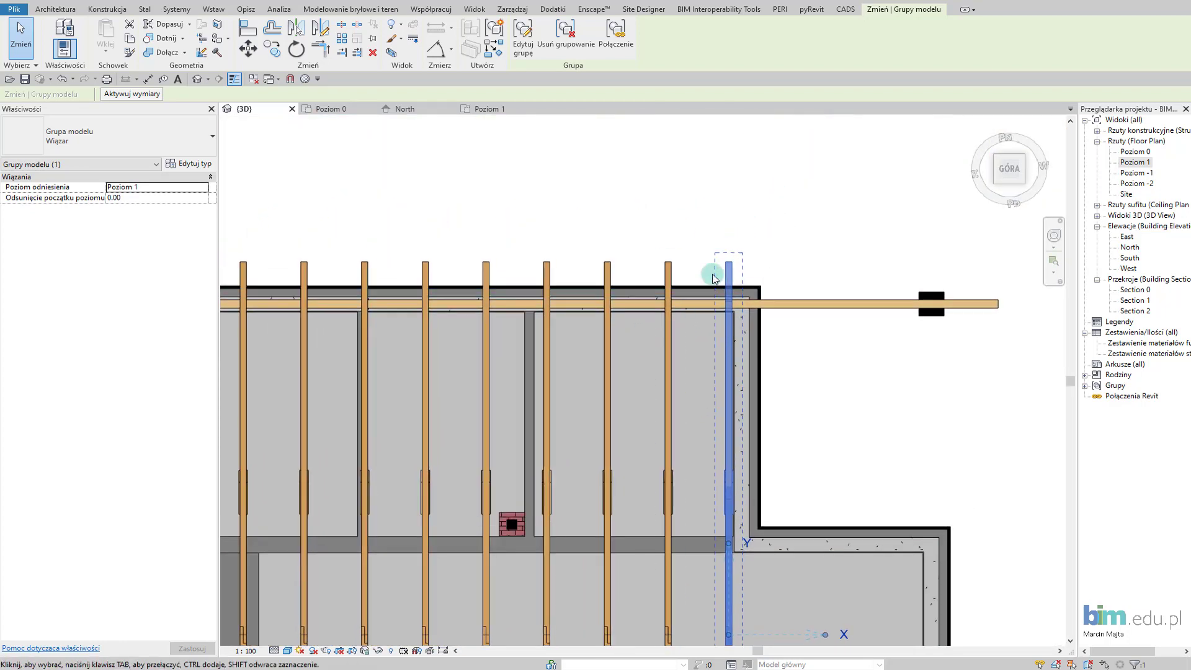
# Move the end truss 3 units left and check it near the wall corner.
pyautogui.click(247, 48)
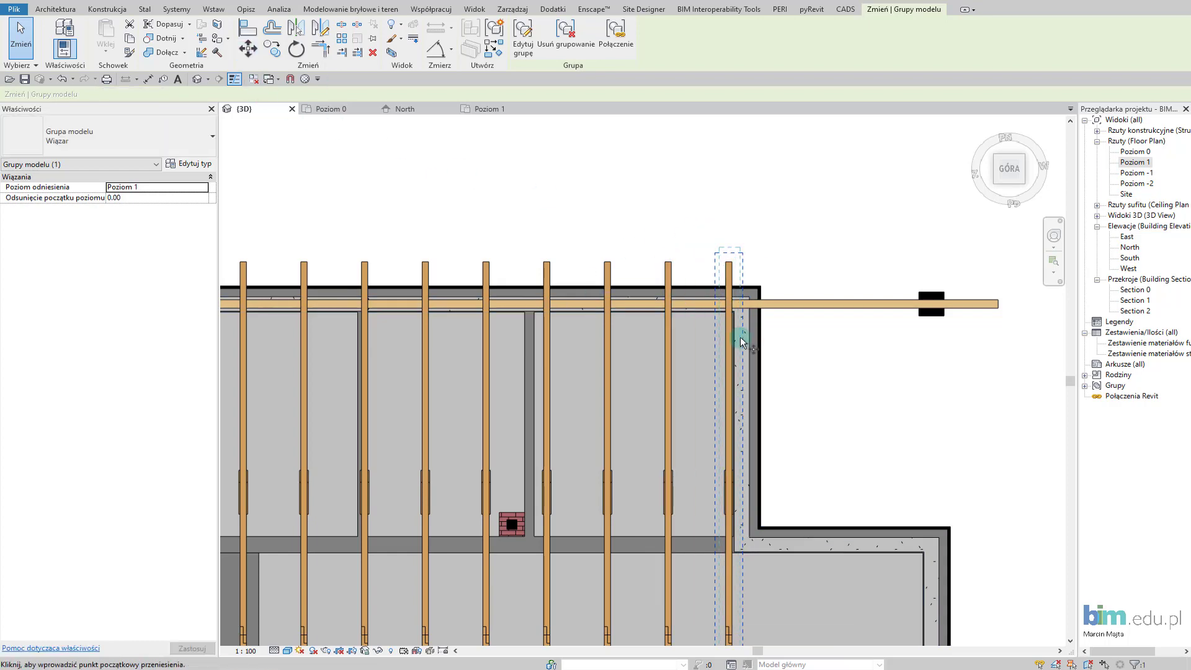
pyautogui.scroll(4, 740, 337)
pyautogui.scroll(2, 729, 341)
pyautogui.scroll(2, 734, 351)
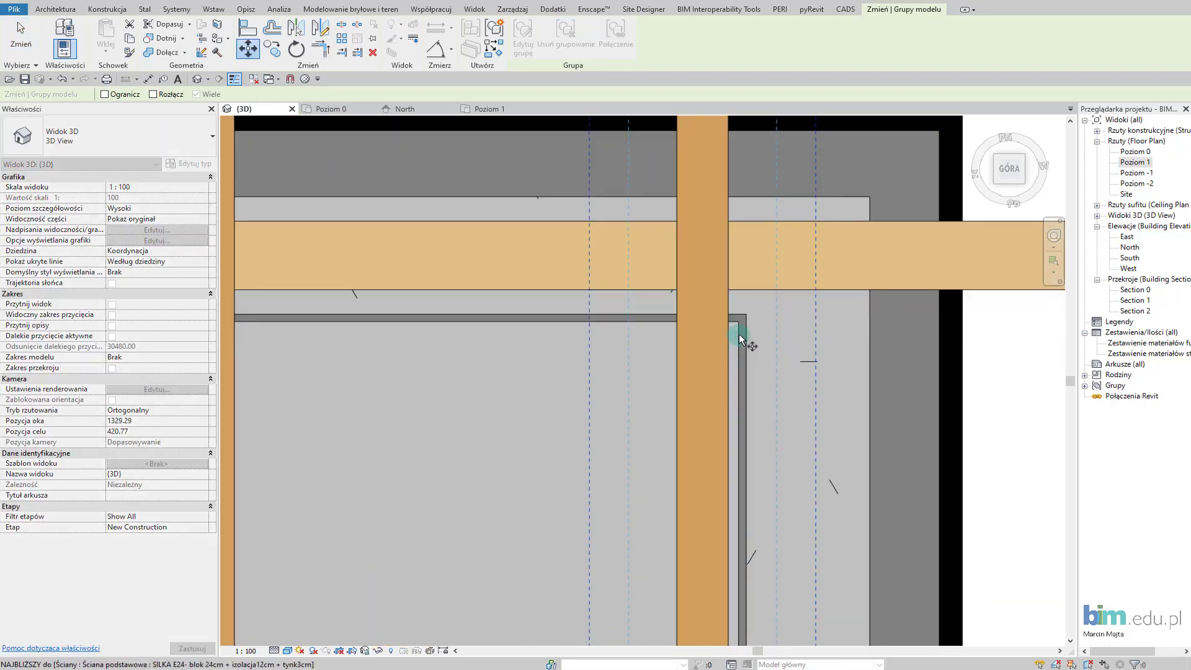
pyautogui.write('3')
pyautogui.press('Return')
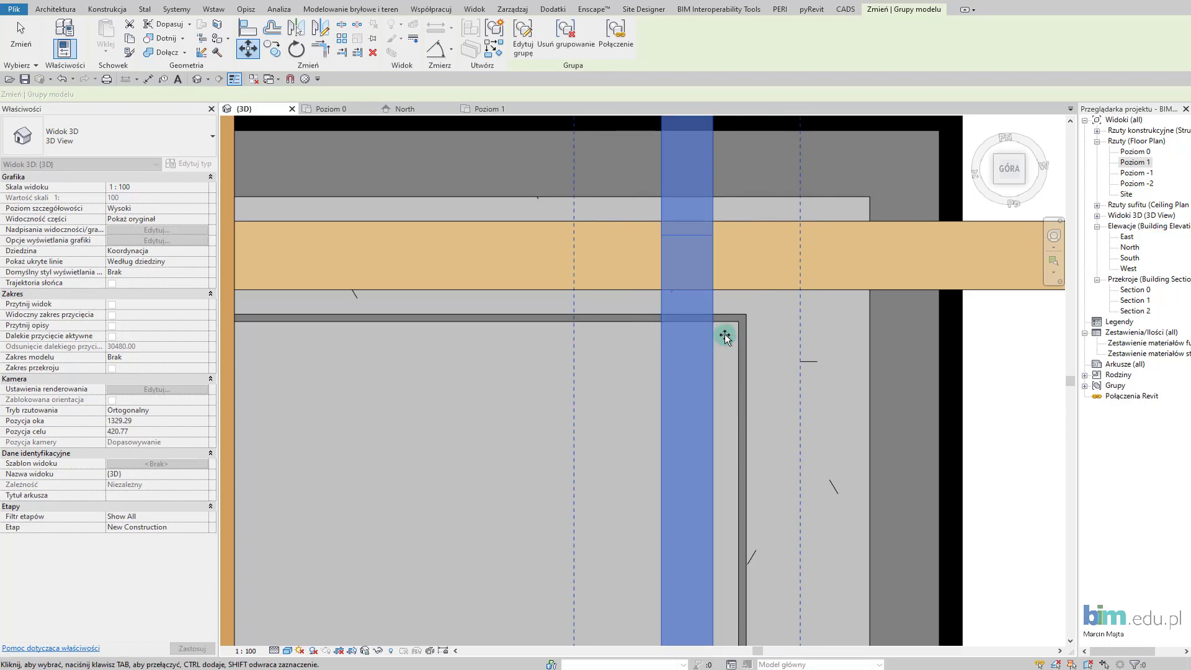
pyautogui.scroll(-3, 728, 359)
pyautogui.scroll(-2, 758, 415)
pyautogui.moveTo(735, 234); pyautogui.dragTo(724, 367, button='middle')
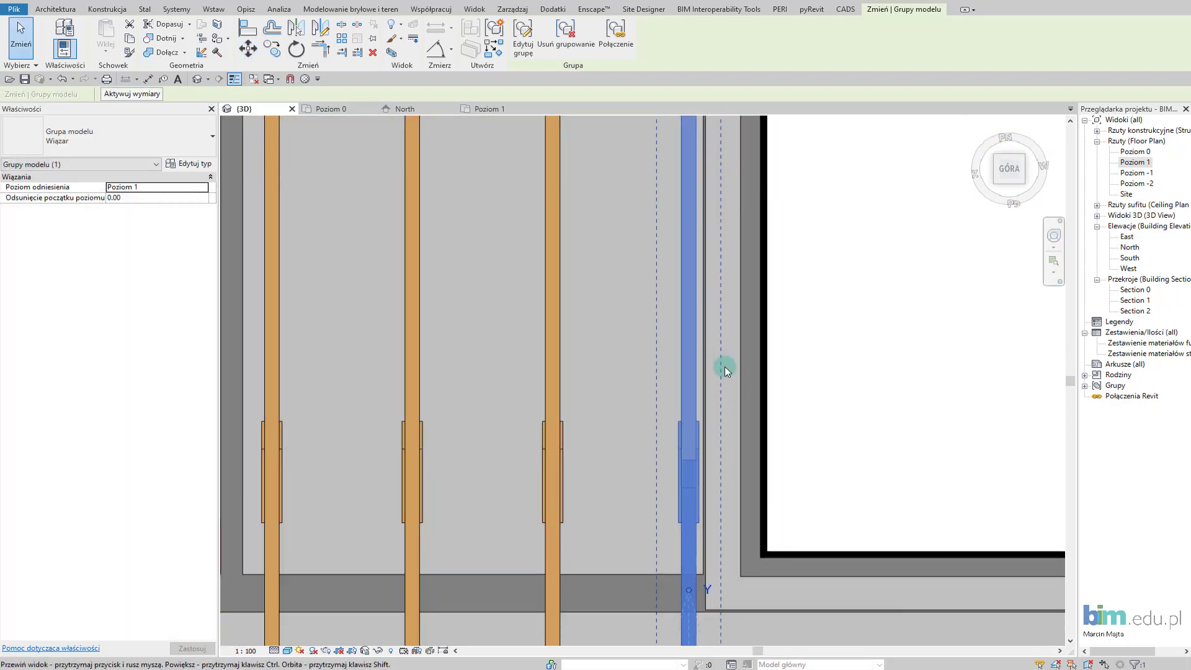
pyautogui.scroll(-4, 695, 440)
pyautogui.scroll(2, 553, 479)
pyautogui.scroll(1, 543, 462)
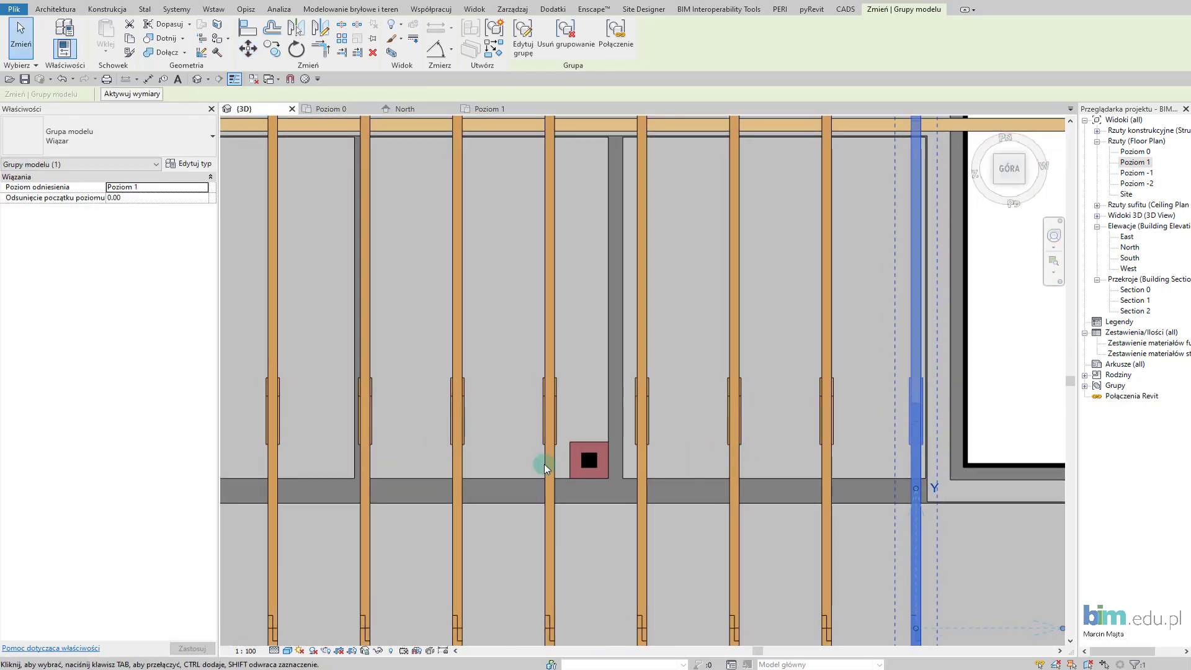
pyautogui.scroll(1, 527, 467)
# Start Aligned Dimension and zoom out to see the whole truss layout.
pyautogui.press('i')
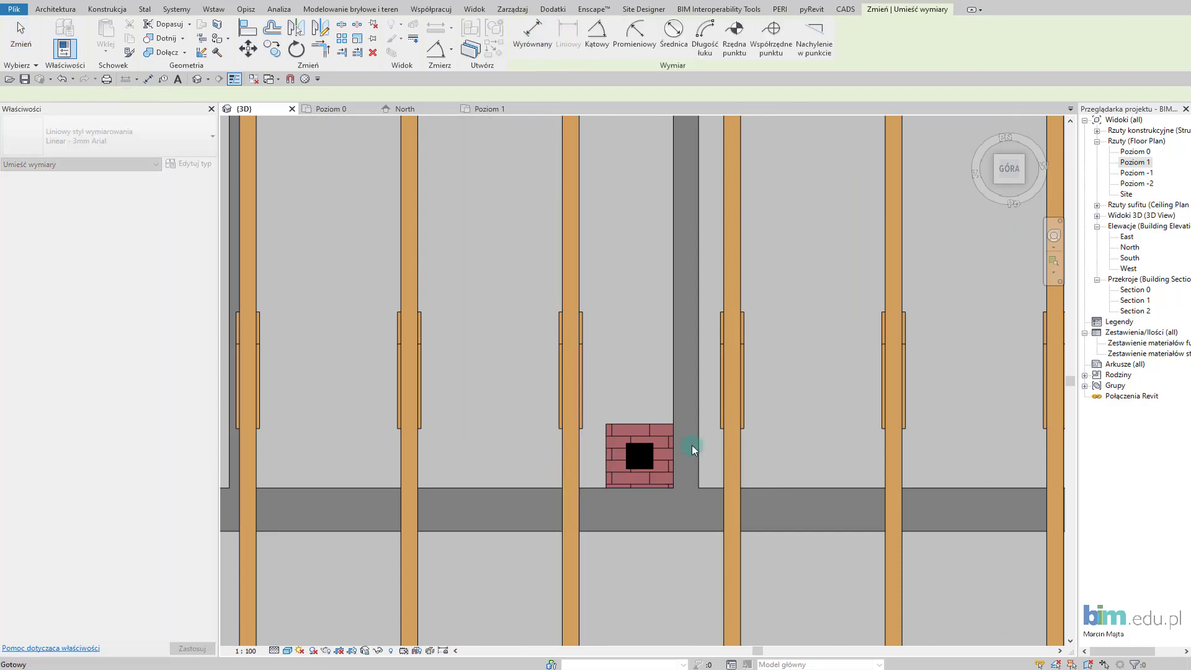
pyautogui.scroll(-2, 691, 445)
pyautogui.scroll(-2, 728, 438)
pyautogui.moveTo(776, 441); pyautogui.dragTo(639, 425, button='middle')
pyautogui.scroll(-1, 633, 428)
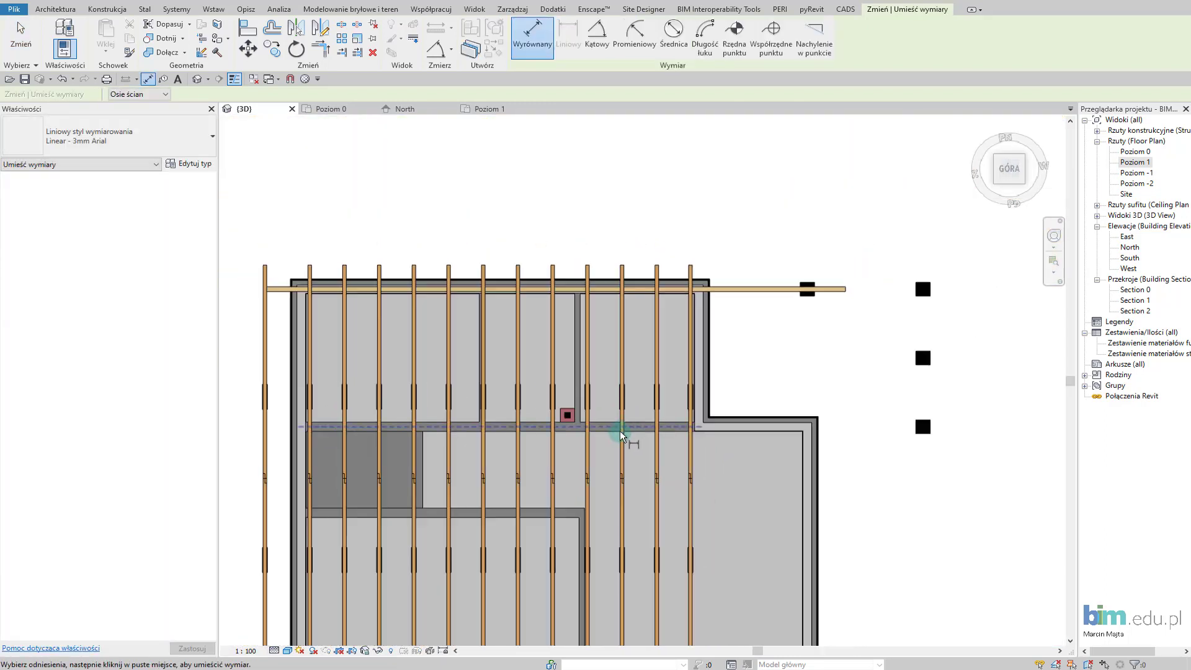
pyautogui.scroll(-1, 604, 385)
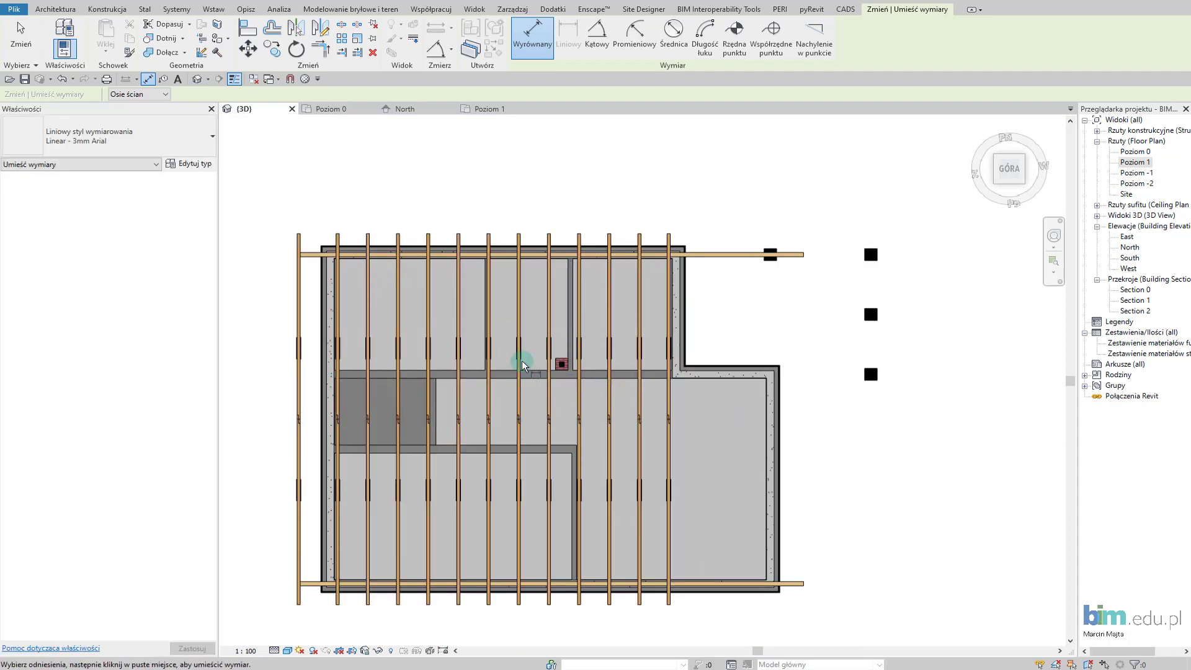
pyautogui.moveTo(562, 469); pyautogui.dragTo(614, 492, button='middle')
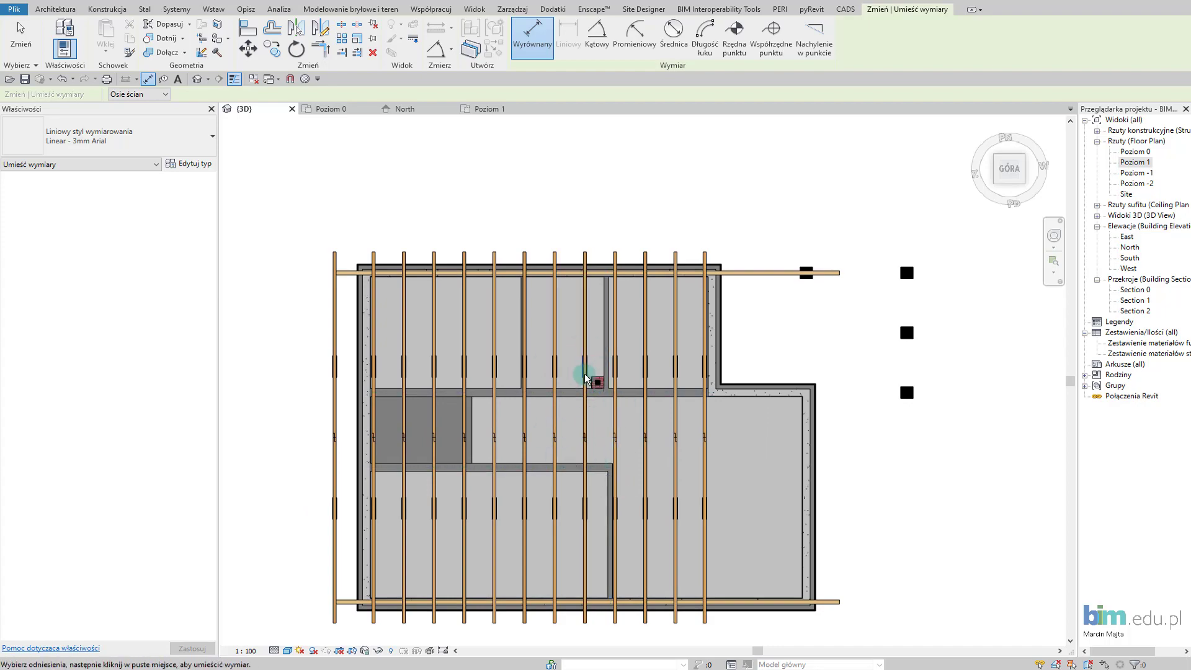
# Orbit around the trusses in 3D, end on the FRONT view, and cancel the dimension tool.
pyautogui.moveTo(634, 476)
pyautogui.keyDown('shift'); pyautogui.mouseDown(button='middle')
pyautogui.moveTo(693, 410)
pyautogui.moveTo(625, 413)
pyautogui.mouseUp(button='middle'); pyautogui.keyUp('shift')
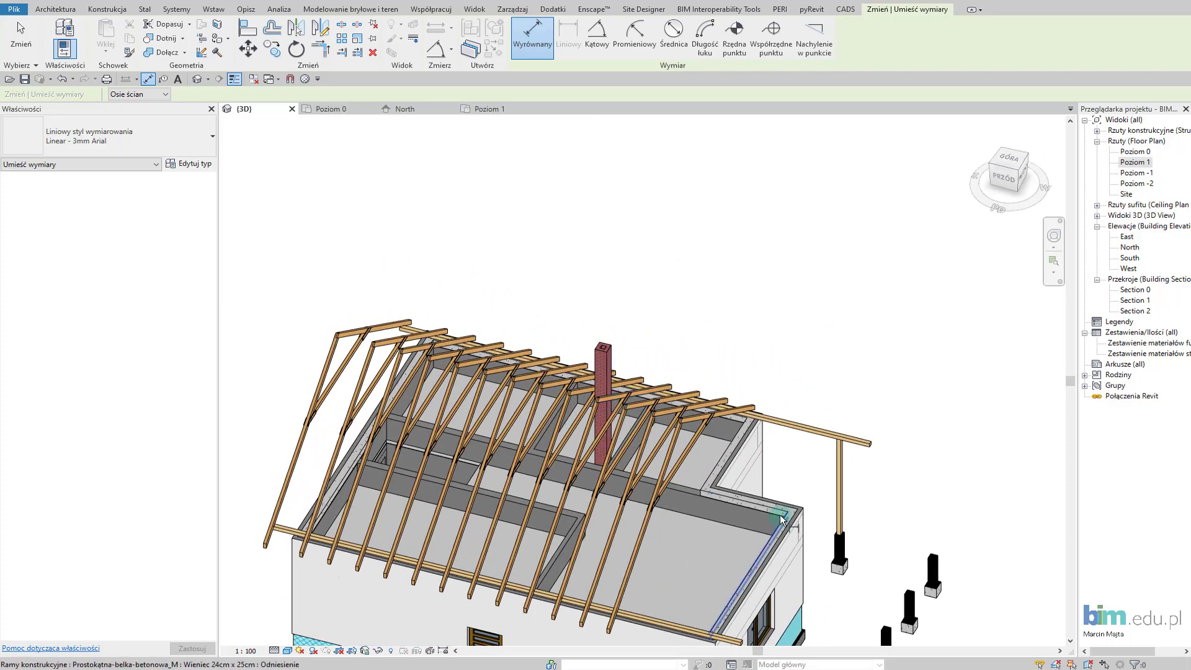
pyautogui.keyDown('shift'); pyautogui.moveTo(771, 505); pyautogui.dragTo(743, 420, button='middle'); pyautogui.keyUp('shift')
pyautogui.keyDown('shift'); pyautogui.moveTo(855, 420); pyautogui.dragTo(819, 425, button='middle'); pyautogui.keyUp('shift')
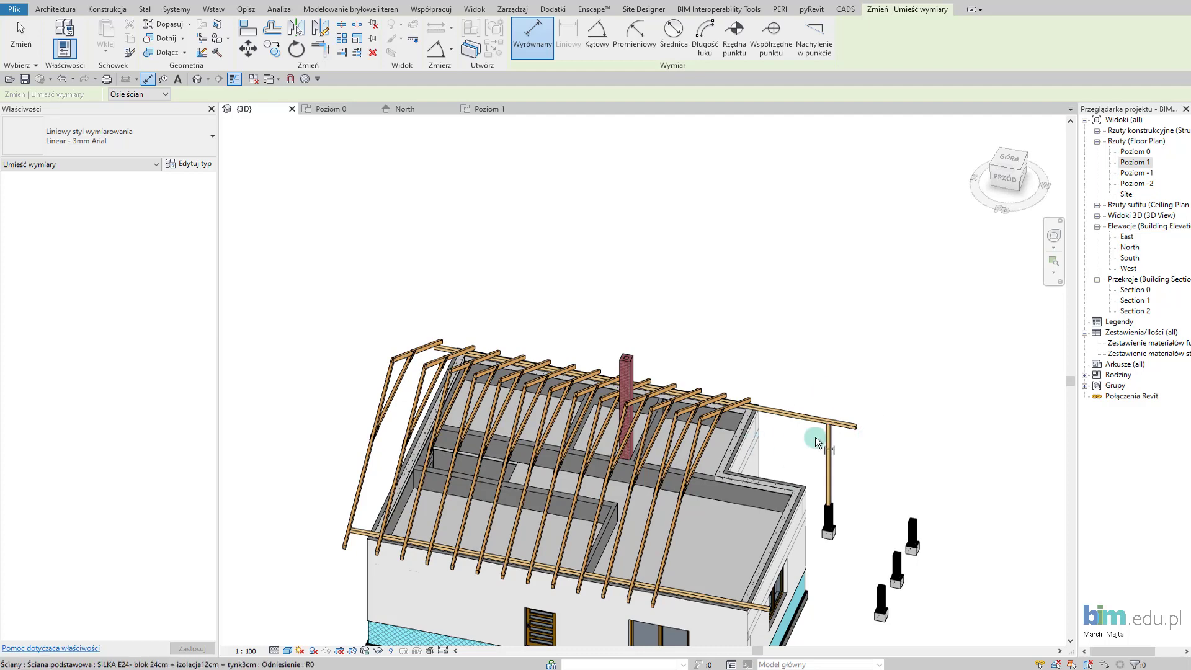
pyautogui.scroll(-2, 794, 481)
pyautogui.scroll(-2, 794, 481)
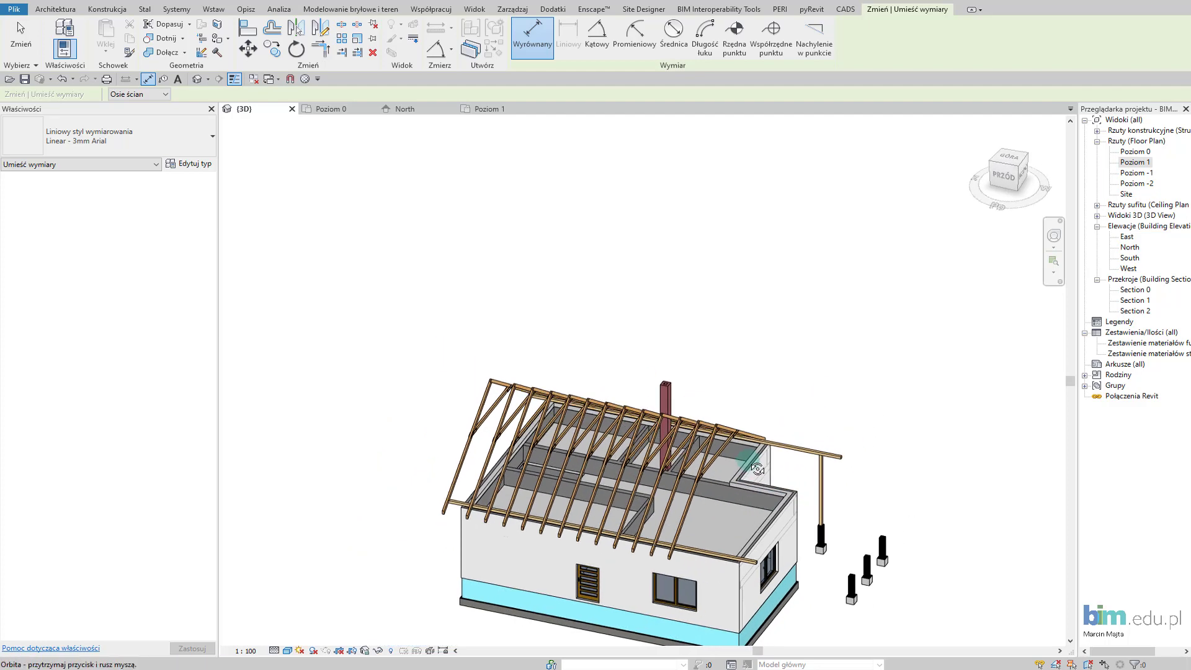
pyautogui.moveTo(856, 418)
pyautogui.keyDown('shift'); pyautogui.mouseDown(button='middle')
pyautogui.moveTo(816, 378)
pyautogui.moveTo(889, 431)
pyautogui.mouseUp(button='middle'); pyautogui.keyUp('shift')
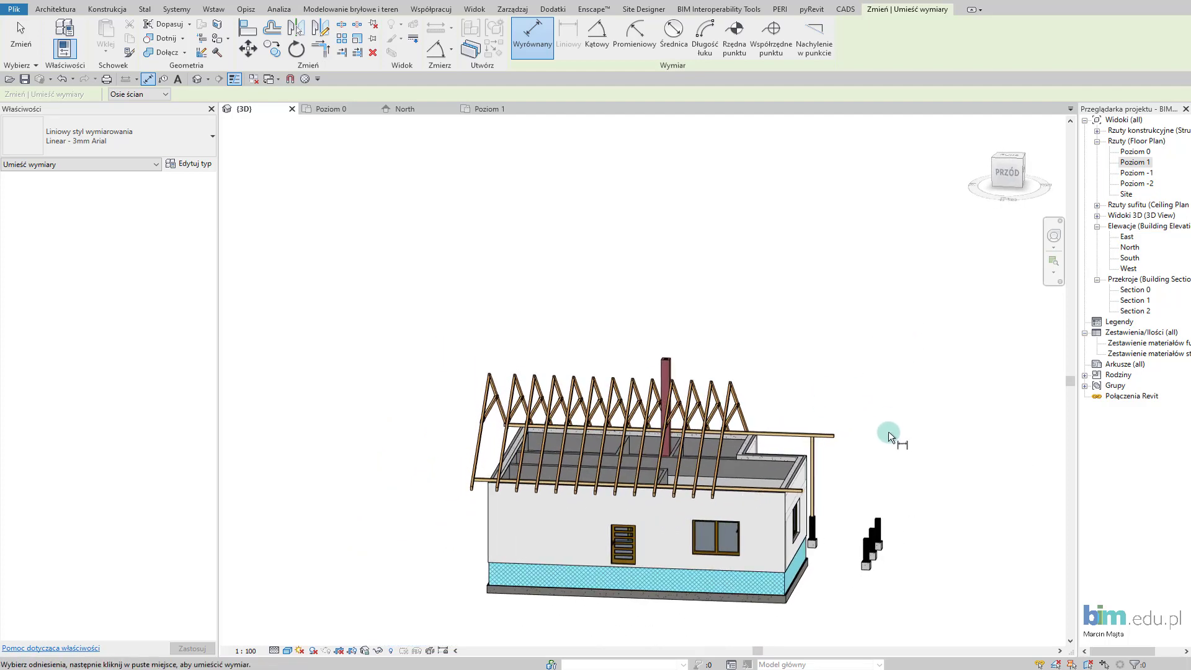
pyautogui.moveTo(1005, 181)
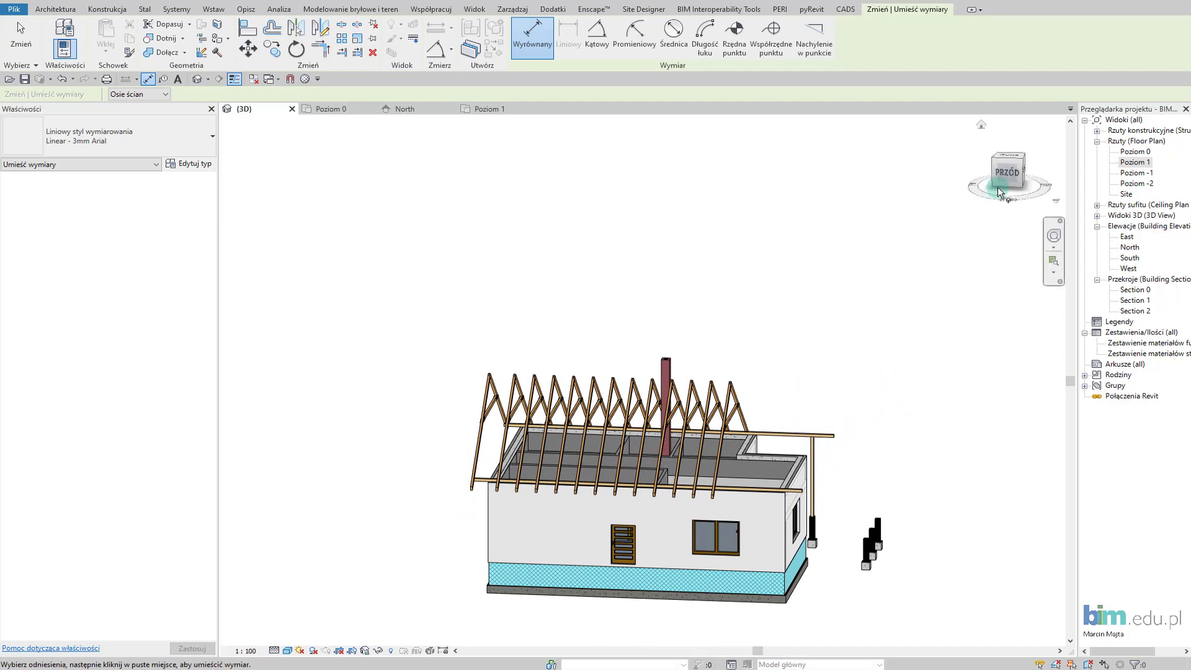
pyautogui.click(1002, 182)
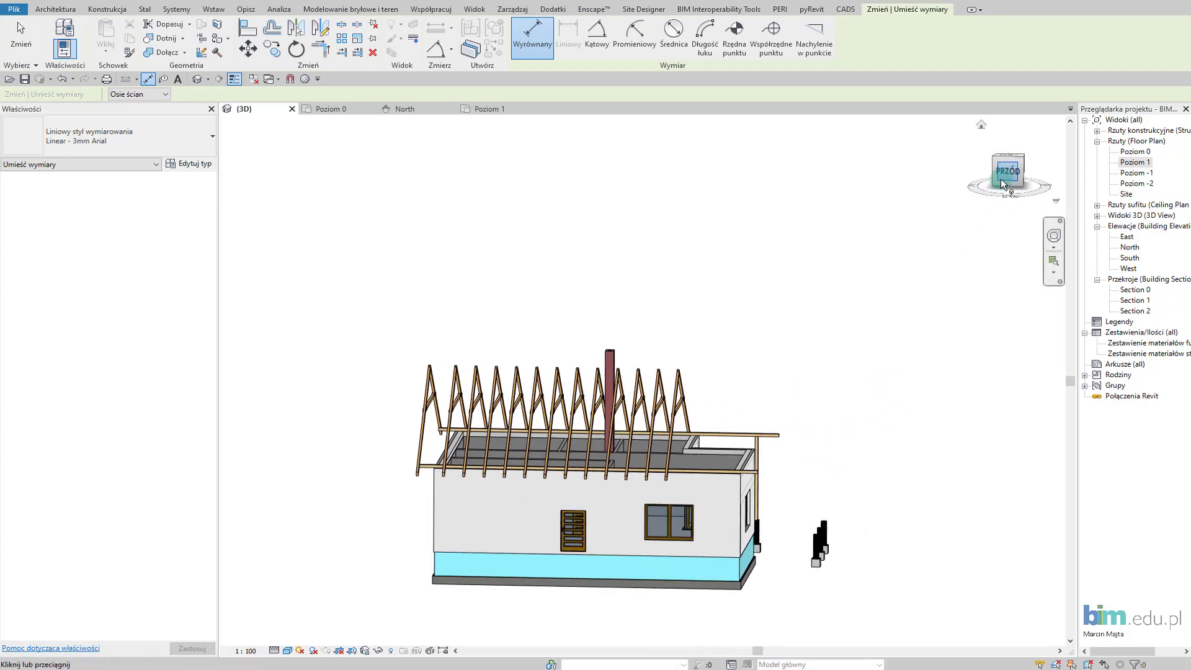
pyautogui.press('Escape')
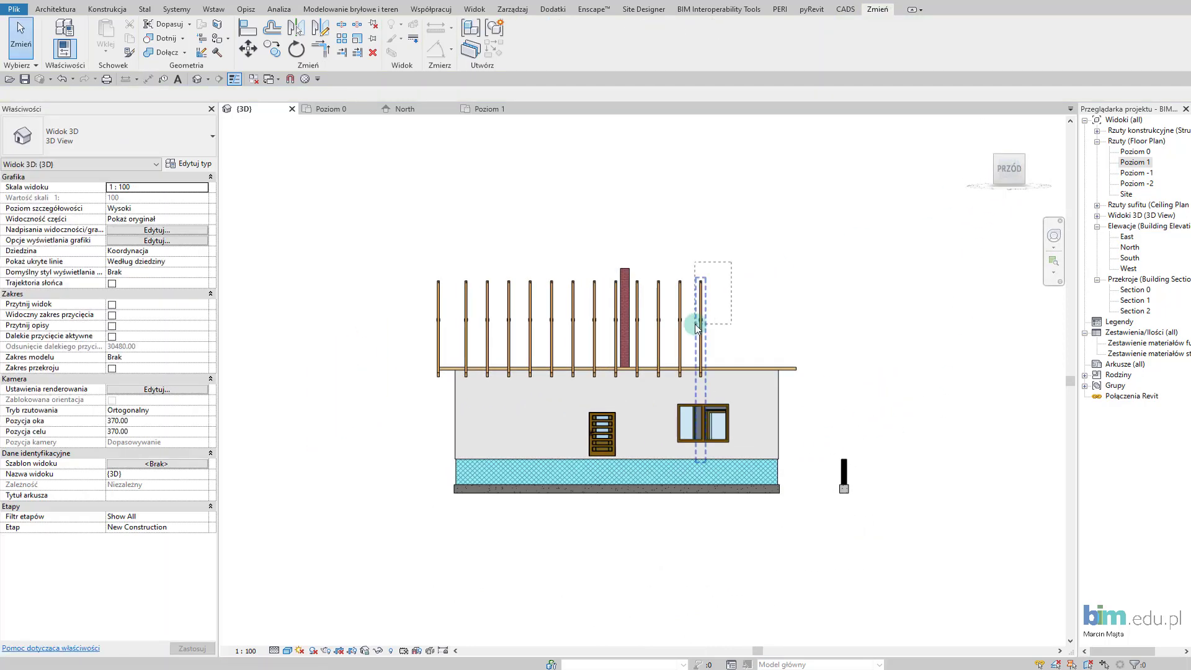
# Select the end truss and switch to the Poziom 1 floor plan.
pyautogui.click(697, 329)
pyautogui.keyDown('shift'); pyautogui.moveTo(770, 271); pyautogui.dragTo(385, 177, button='middle'); pyautogui.keyUp('shift')
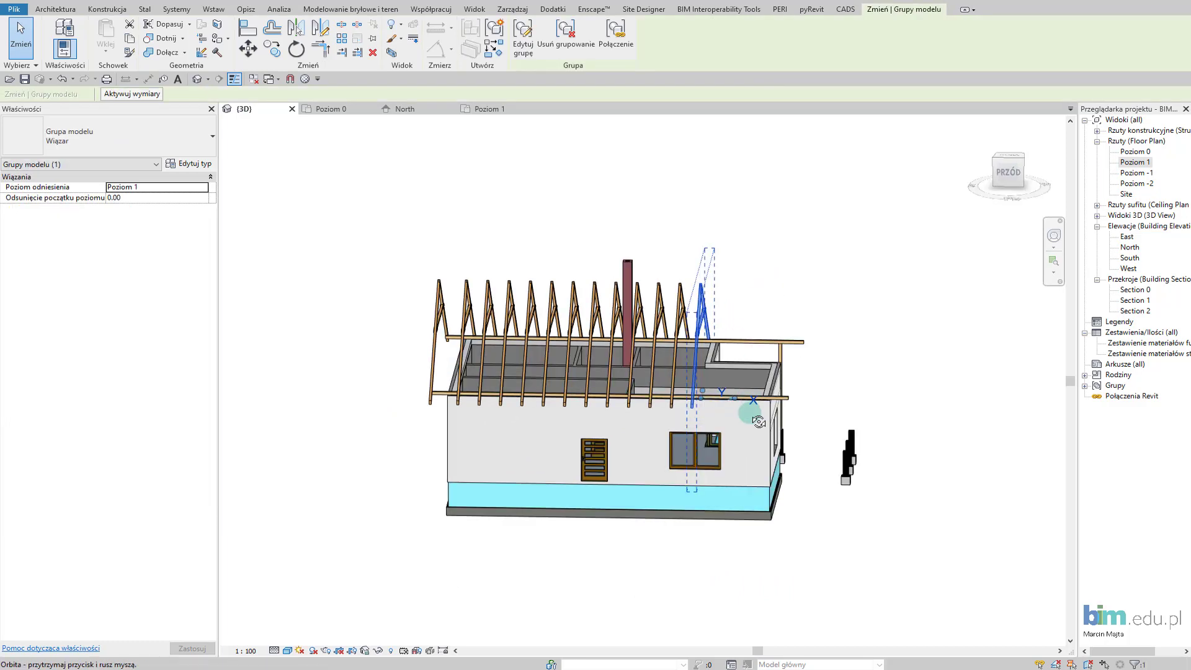
pyautogui.click(335, 109)
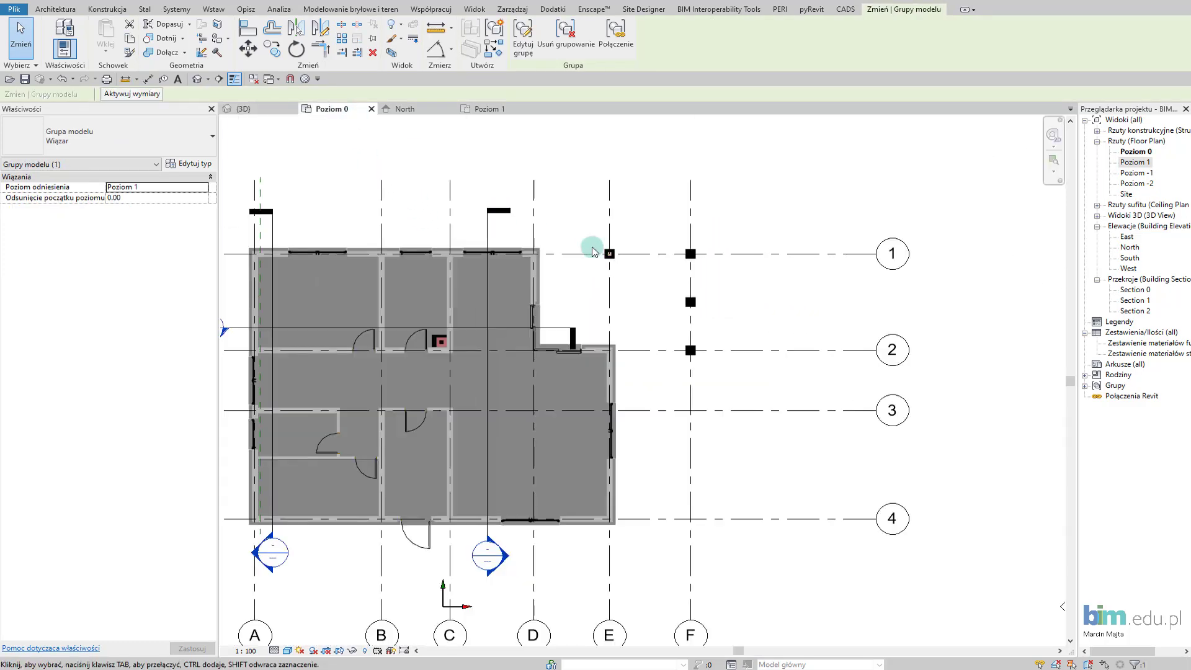
pyautogui.click(491, 111)
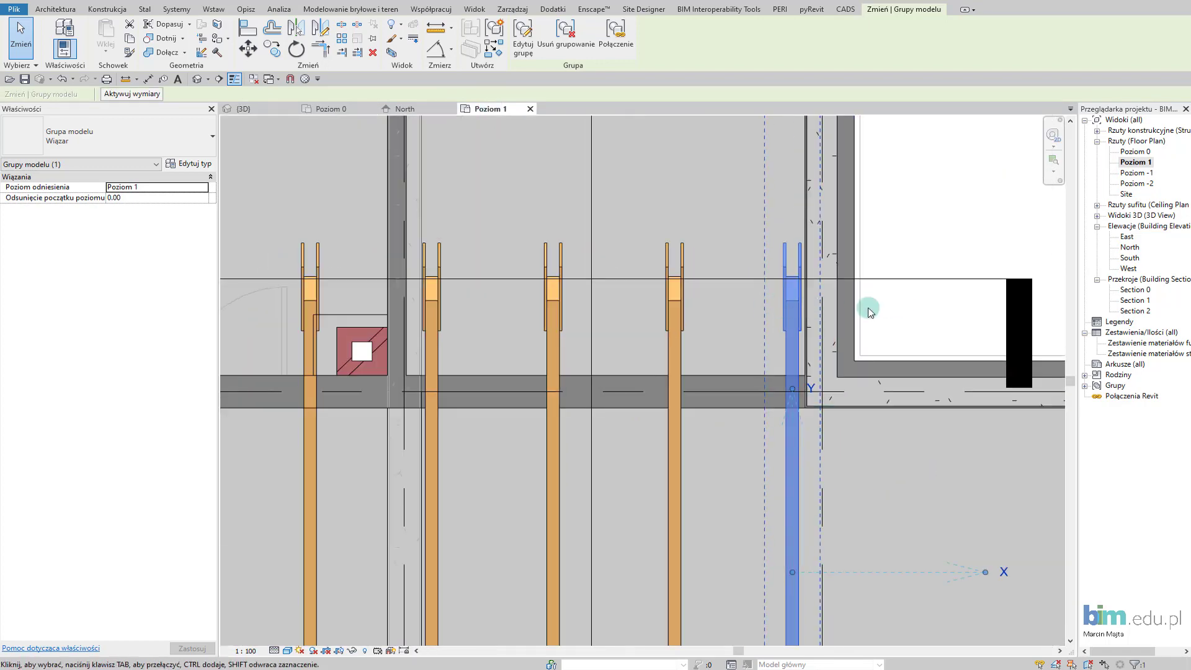
pyautogui.scroll(2, 857, 304)
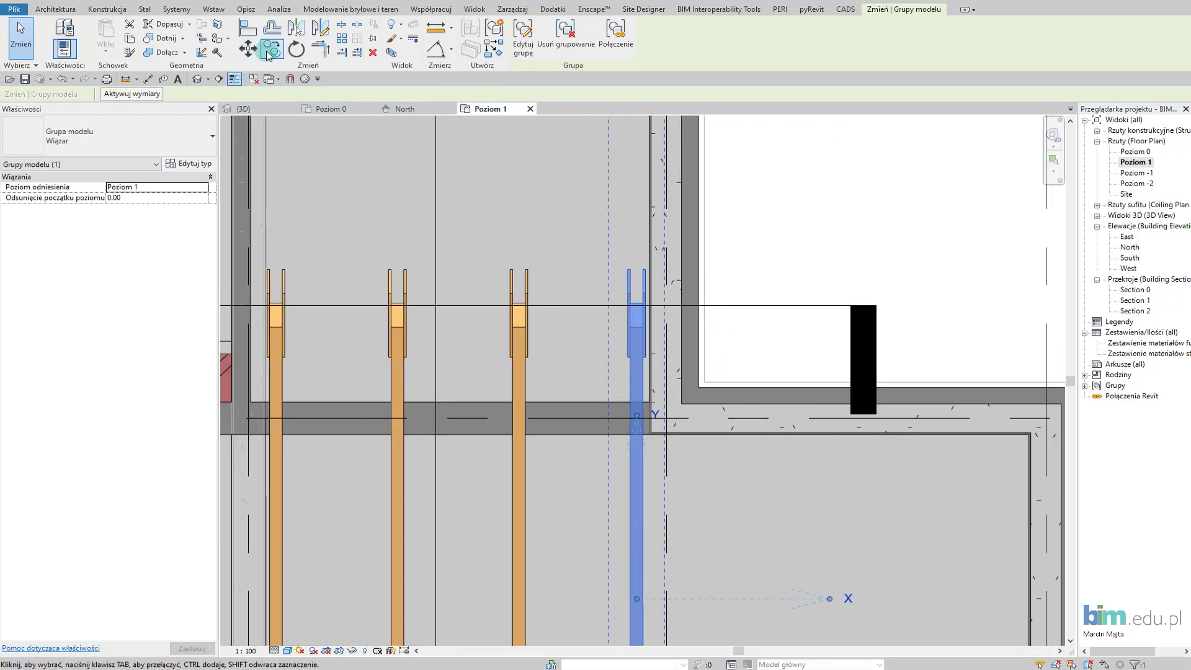
# Copy the truss group 390 to the right over the porch and check it in 3D.
pyautogui.click(269, 55)
pyautogui.scroll(-3, 500, 361)
pyautogui.moveTo(501, 361); pyautogui.dragTo(519, 413, button='middle')
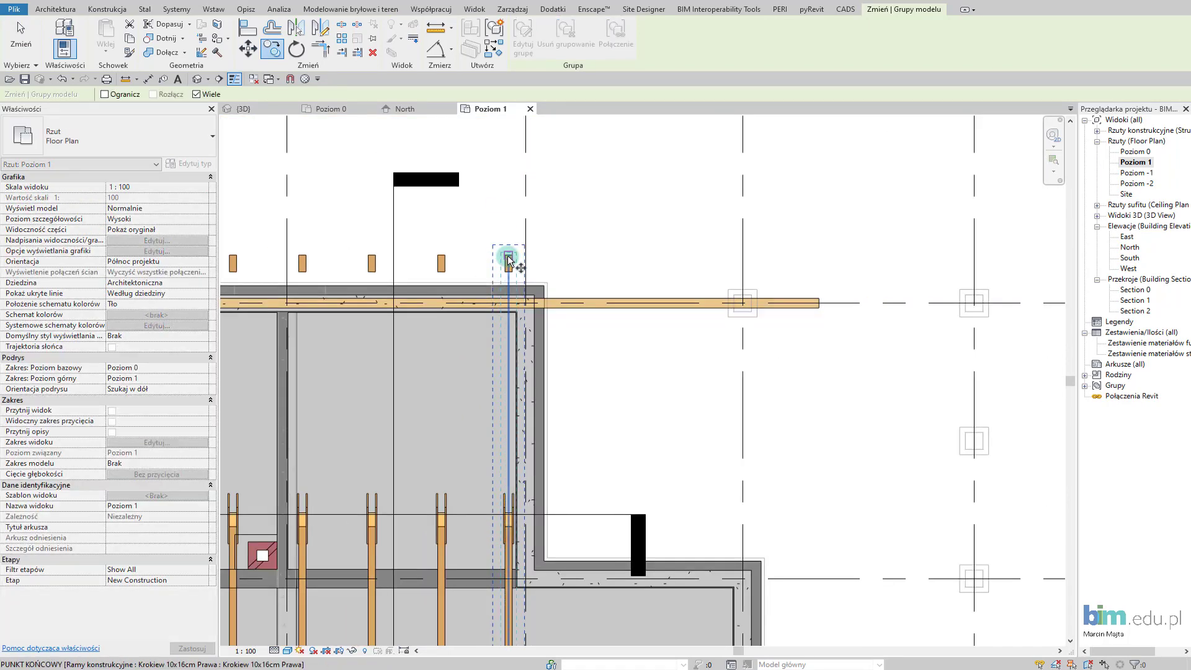
pyautogui.click(512, 260)
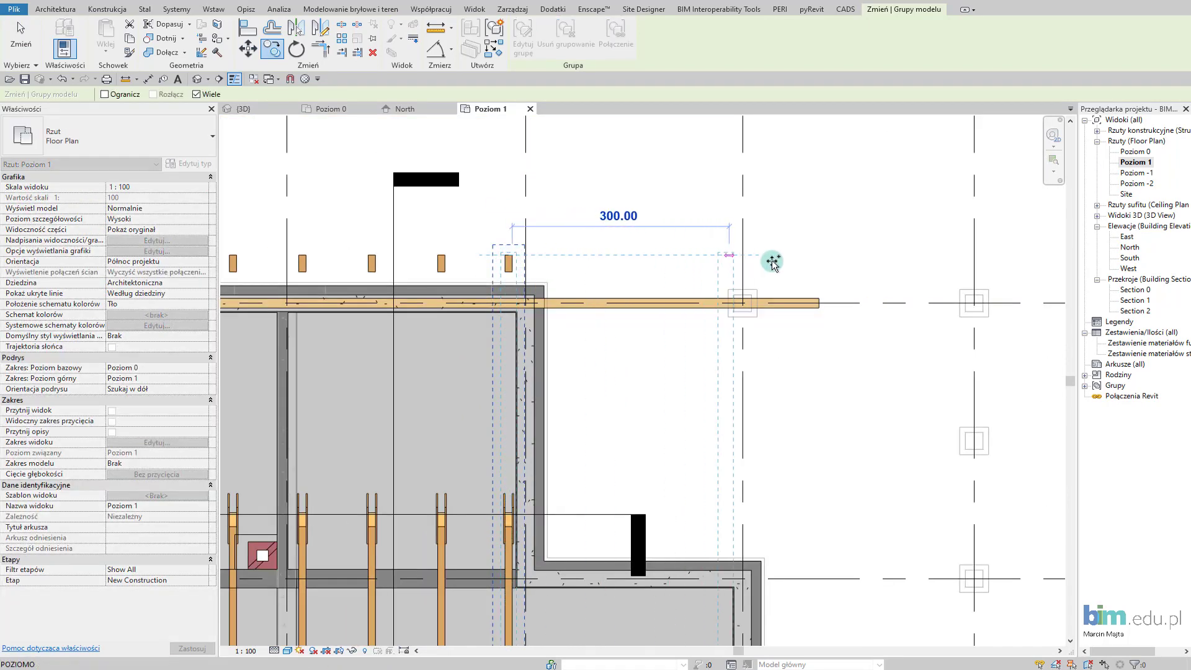
pyautogui.click(807, 261)
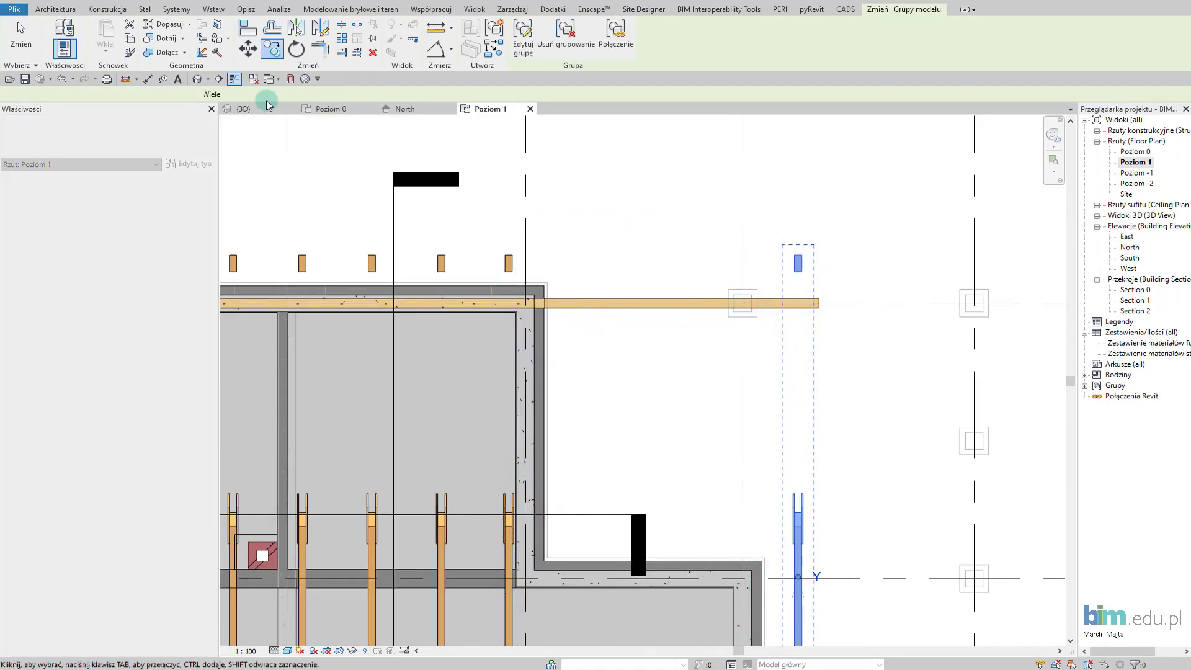
pyautogui.click(242, 109)
# Zoom to the copied truss end at the beam, start Align, then pull back to the whole roof.
pyautogui.keyDown('shift'); pyautogui.moveTo(719, 383); pyautogui.dragTo(731, 401, button='middle'); pyautogui.keyUp('shift')
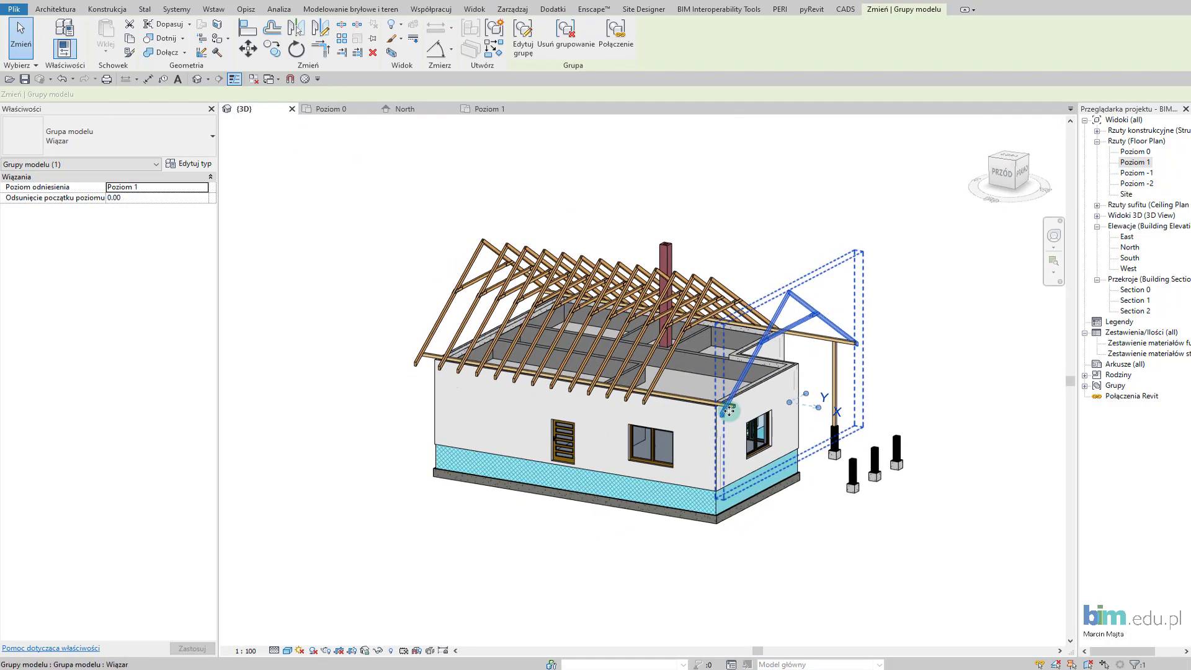
pyautogui.scroll(5, 731, 401)
pyautogui.scroll(3, 726, 377)
pyautogui.press('a')
pyautogui.press('l')
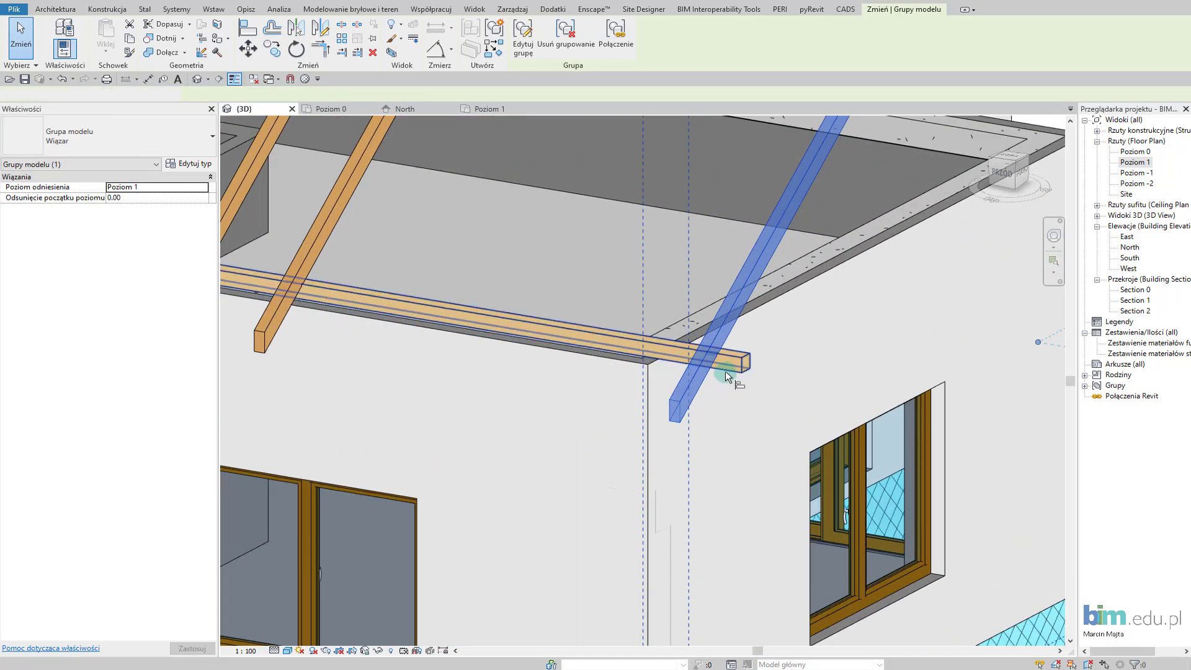
pyautogui.scroll(2, 724, 371)
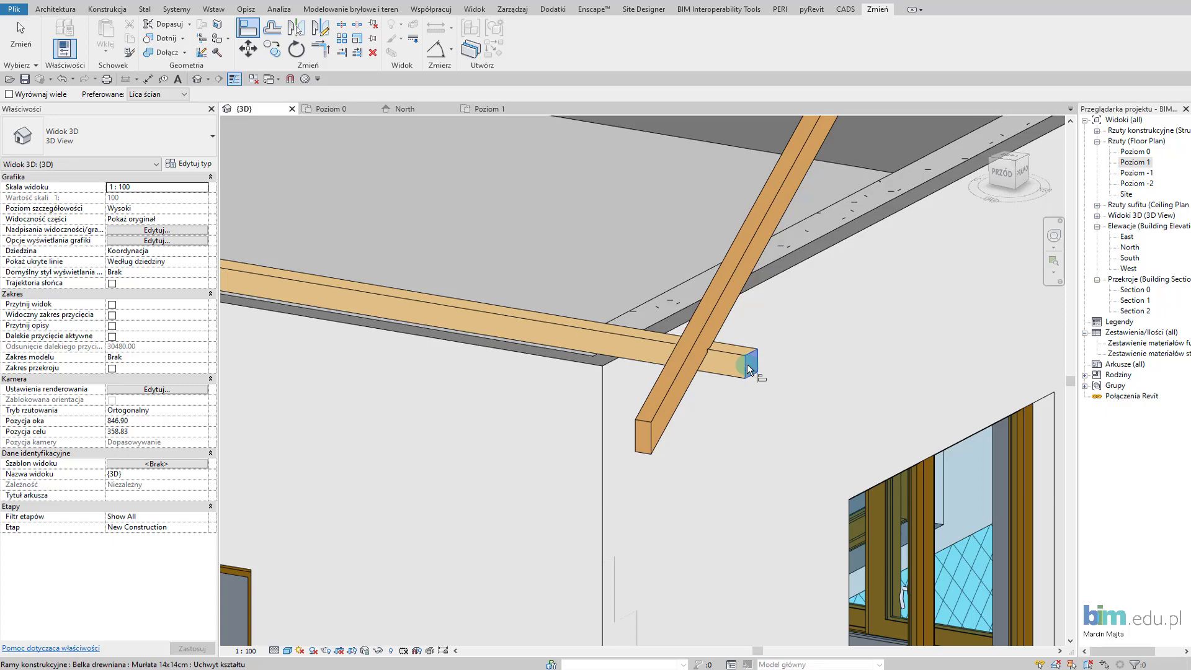
pyautogui.scroll(-2, 744, 373)
pyautogui.scroll(-3, 748, 397)
pyautogui.scroll(-3, 751, 421)
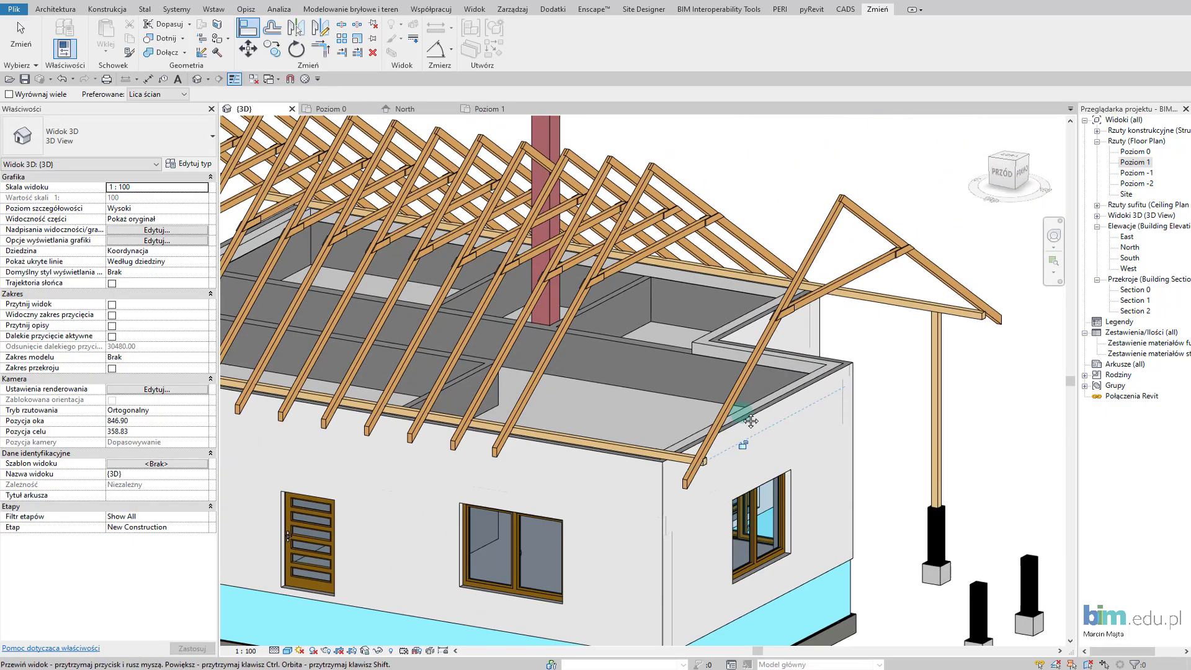
pyautogui.moveTo(751, 421); pyautogui.dragTo(741, 447, button='middle')
pyautogui.moveTo(898, 311)
pyautogui.mouseDown(button='middle')
pyautogui.moveTo(895, 369)
pyautogui.moveTo(974, 308)
pyautogui.moveTo(840, 381)
pyautogui.moveTo(788, 438)
pyautogui.moveTo(349, 128)
pyautogui.mouseUp(button='middle')
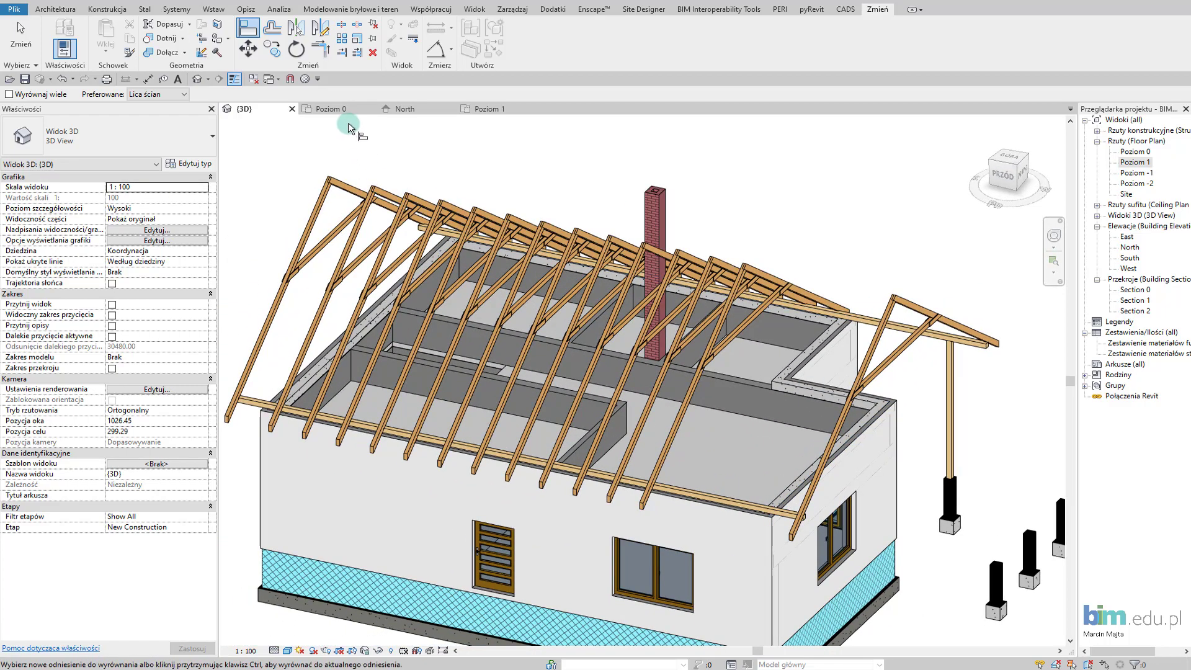
# From the top view, copy the porch Wiązar truss group 70 to the left.
pyautogui.click(1006, 159)
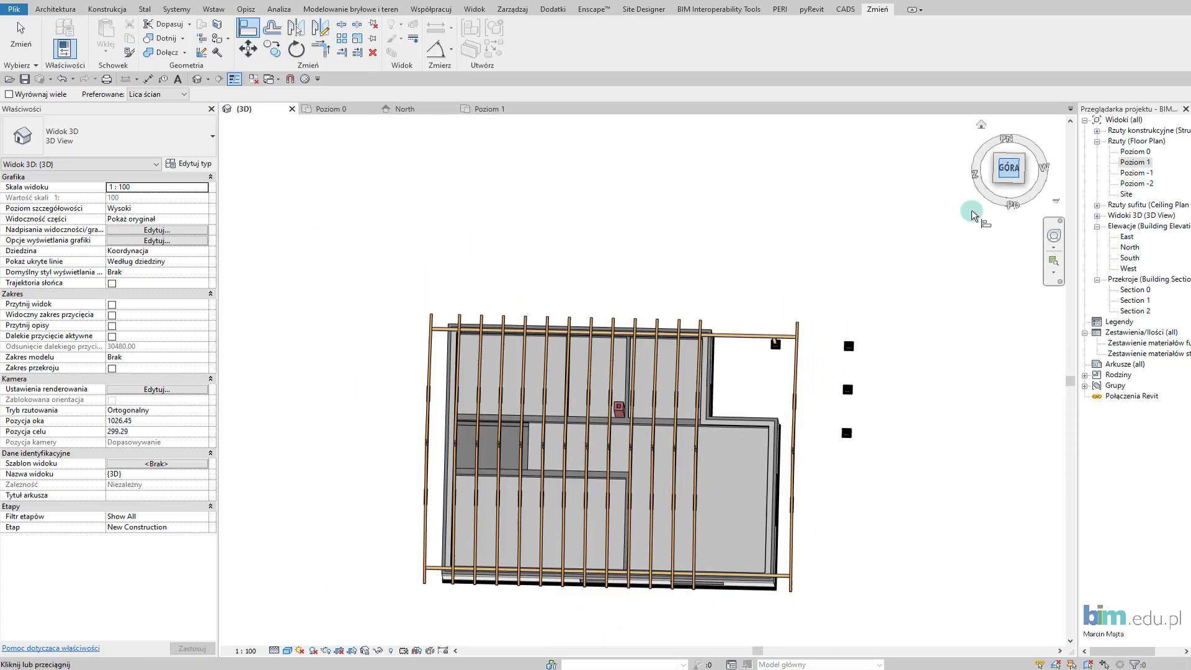
pyautogui.click(806, 293)
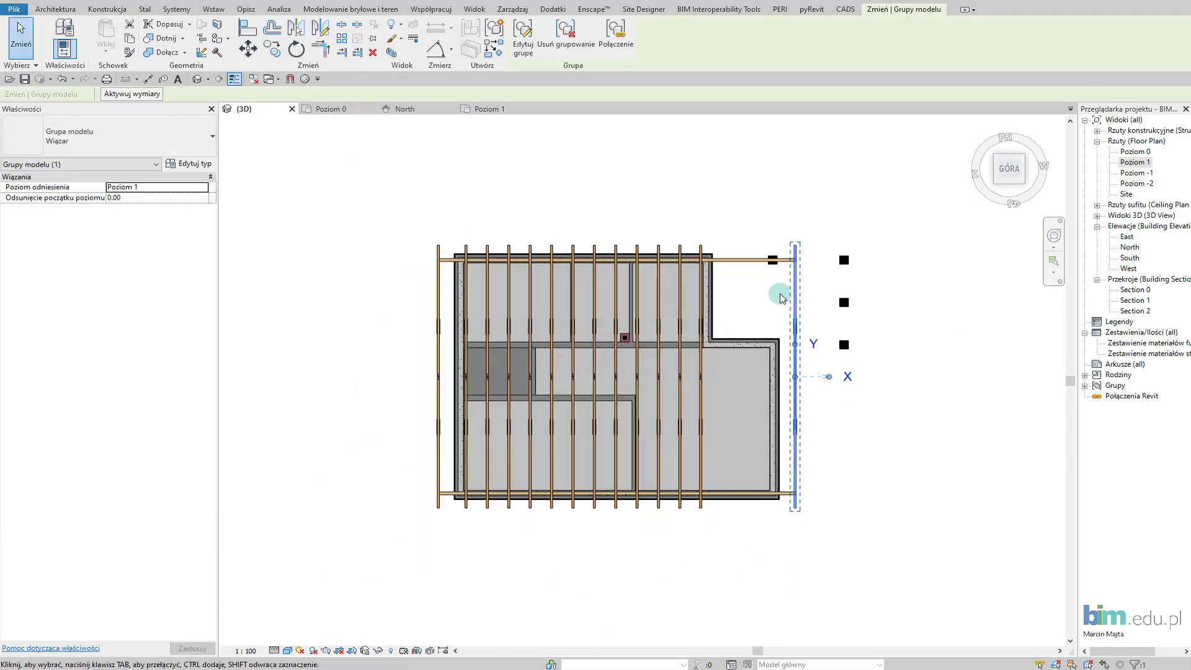
pyautogui.scroll(2, 772, 302)
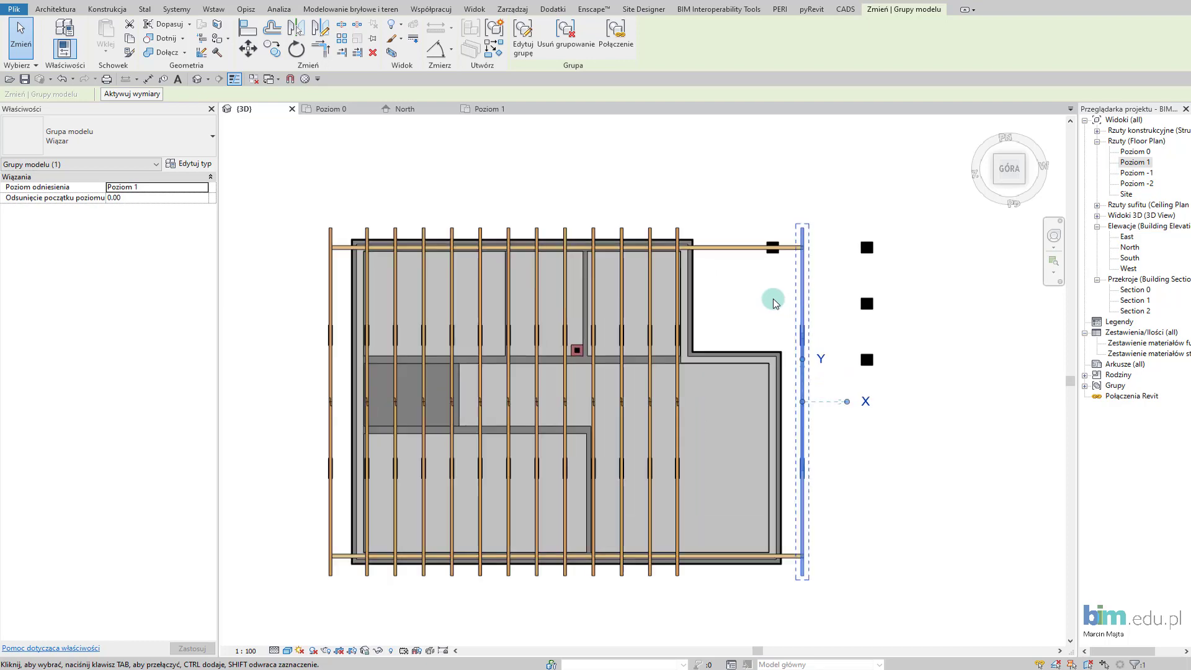
pyautogui.scroll(1, 772, 302)
pyautogui.scroll(2, 773, 302)
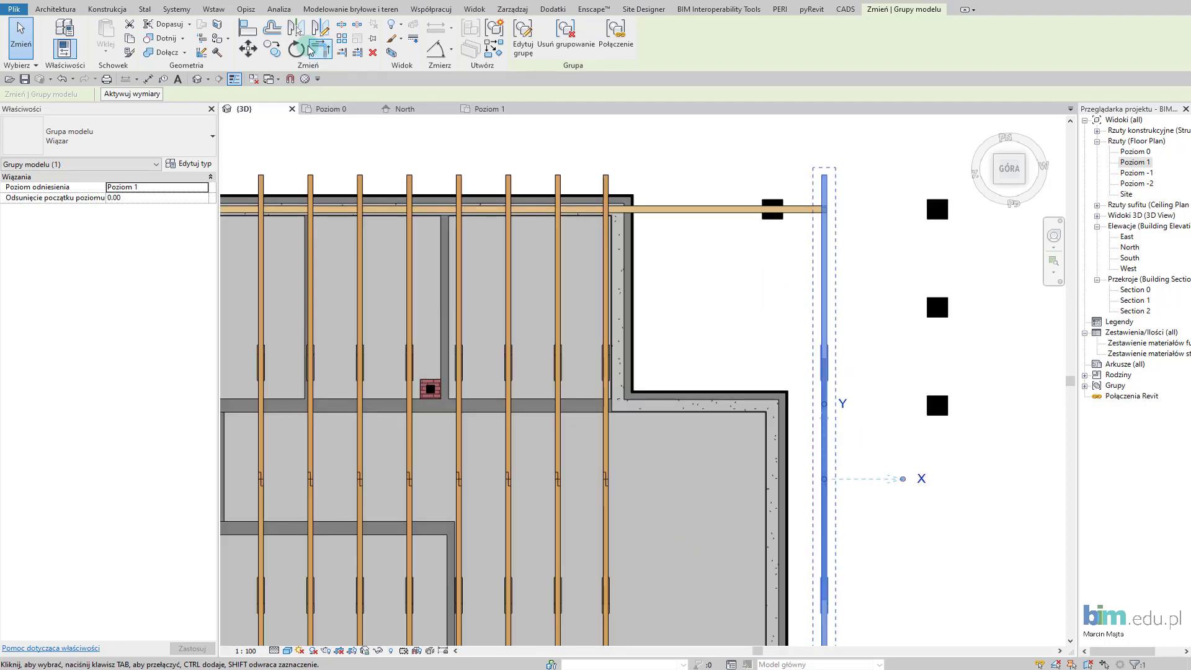
pyautogui.click(278, 52)
pyautogui.scroll(2, 798, 184)
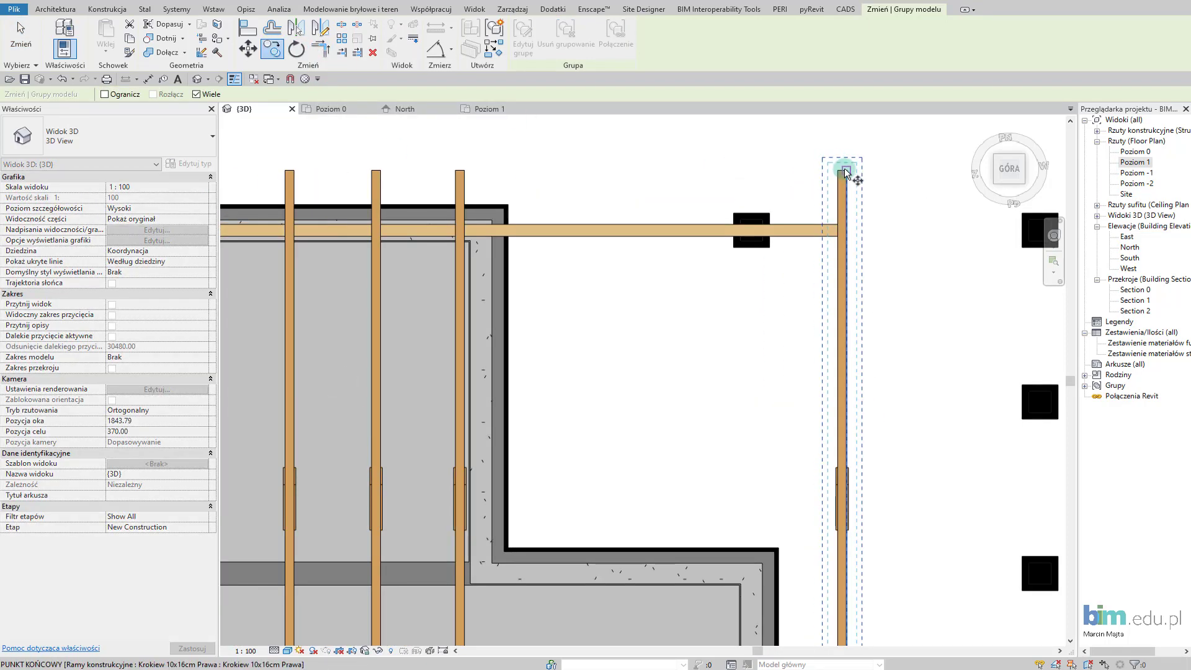
pyautogui.click(840, 171)
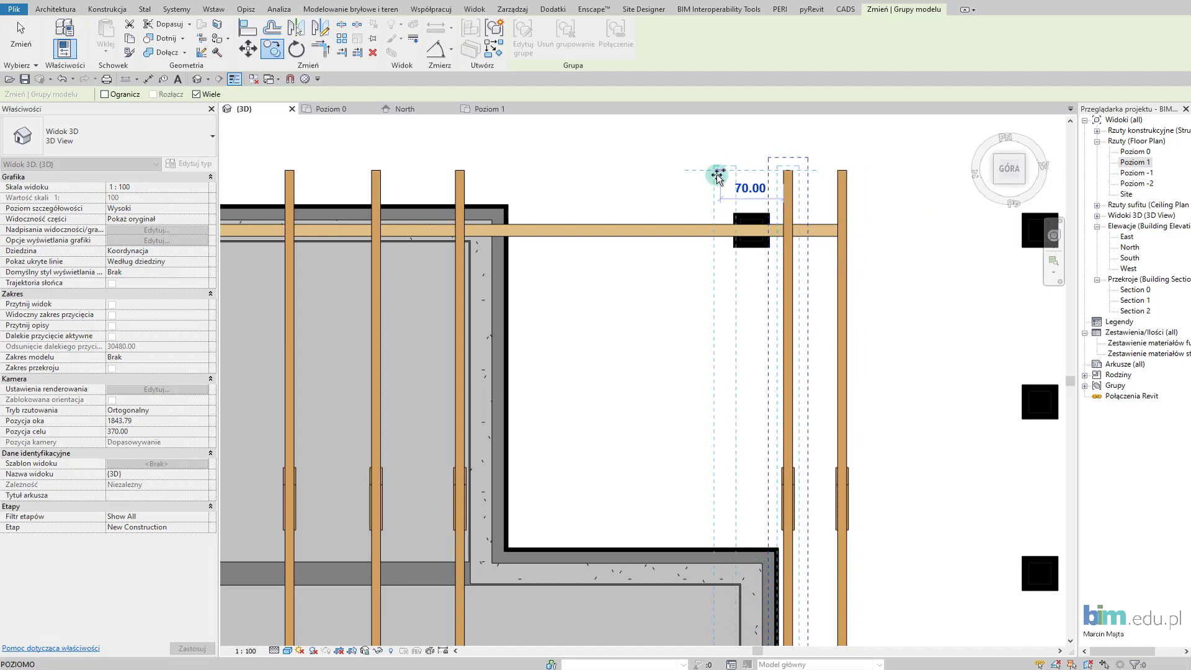
pyautogui.click(735, 176)
pyautogui.moveTo(799, 629); pyautogui.dragTo(741, 474, button='middle')
pyautogui.press('Escape')
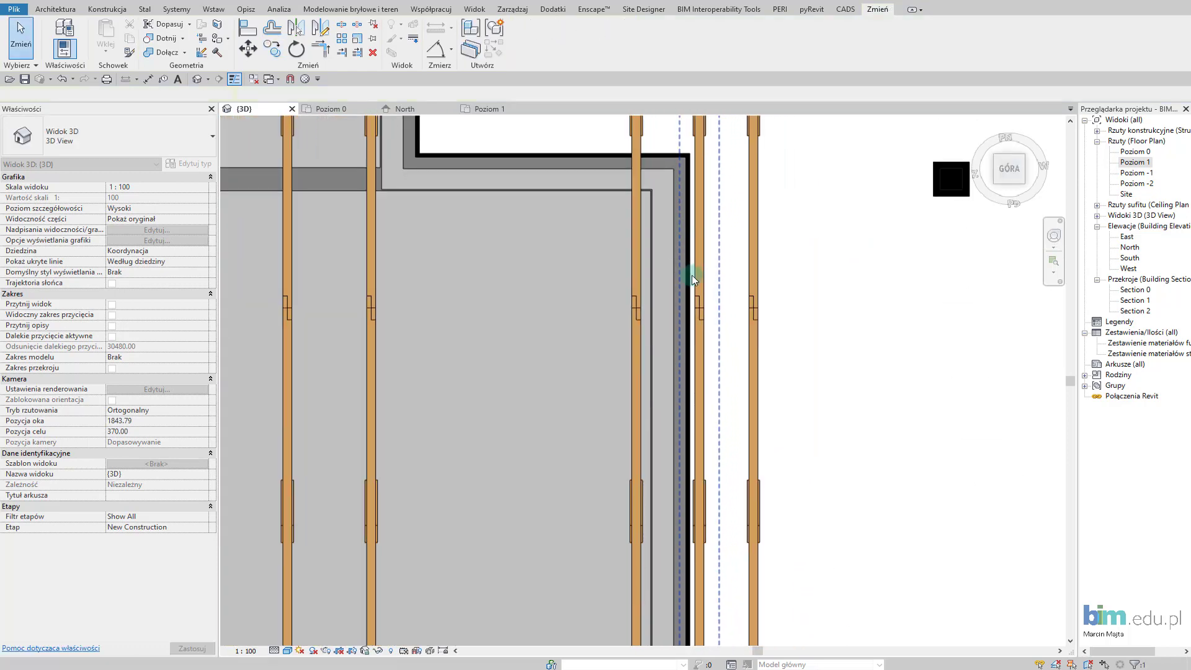
pyautogui.scroll(4, 638, 421)
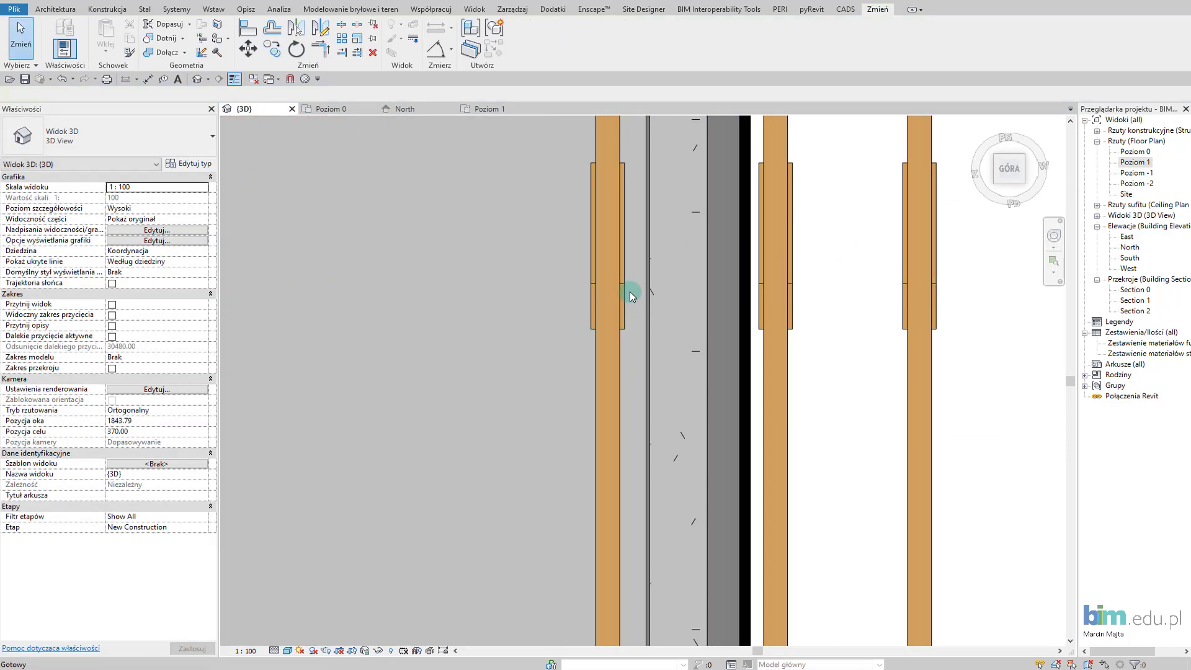
# Measure the new truss's distance to the wall with DI, then move it 6.
pyautogui.press('d')
pyautogui.press('i')
pyautogui.scroll(1, 630, 292)
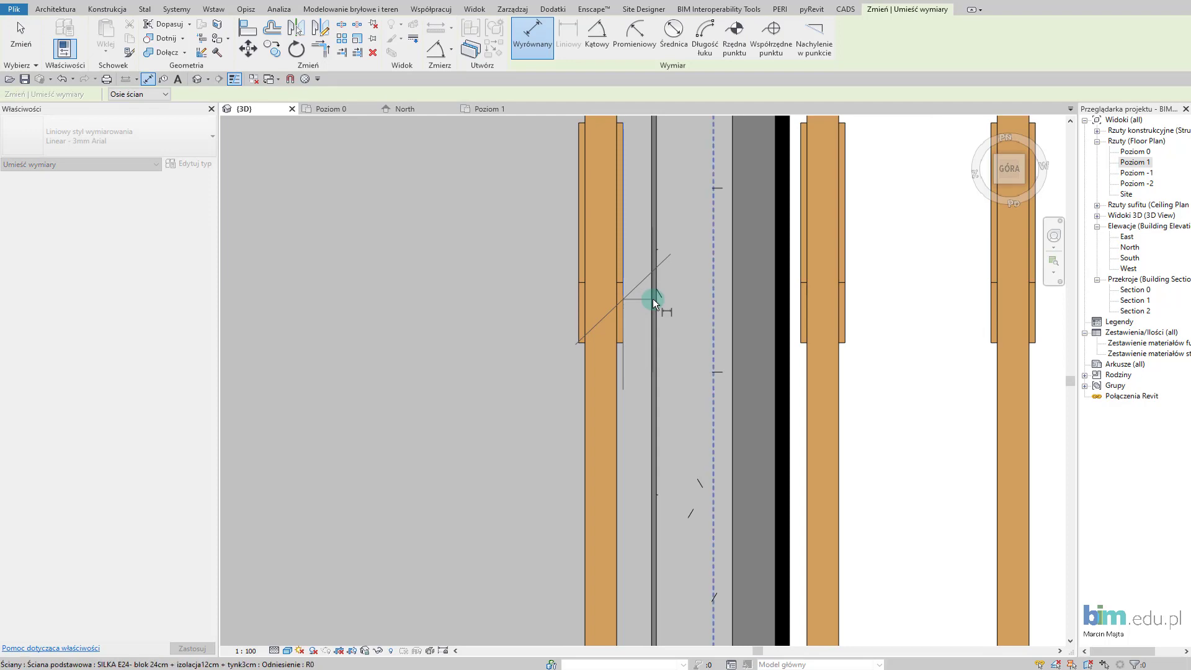
pyautogui.click(652, 300)
pyautogui.press('Escape')
pyautogui.press('Escape')
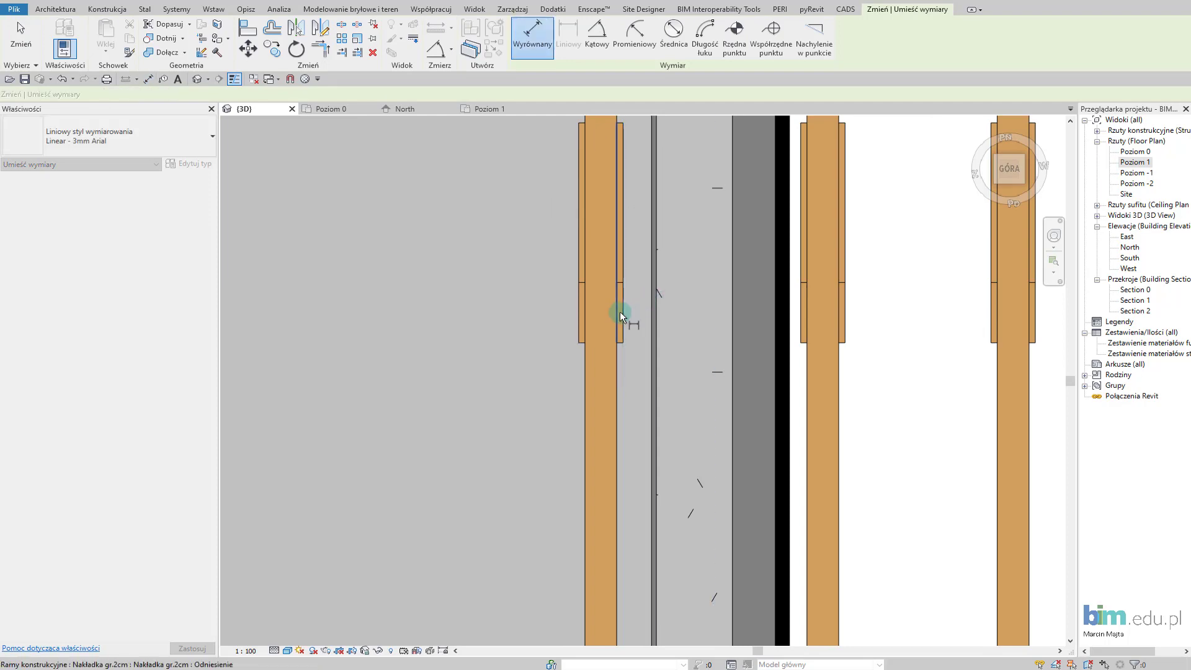
pyautogui.click(620, 312)
pyautogui.click(240, 56)
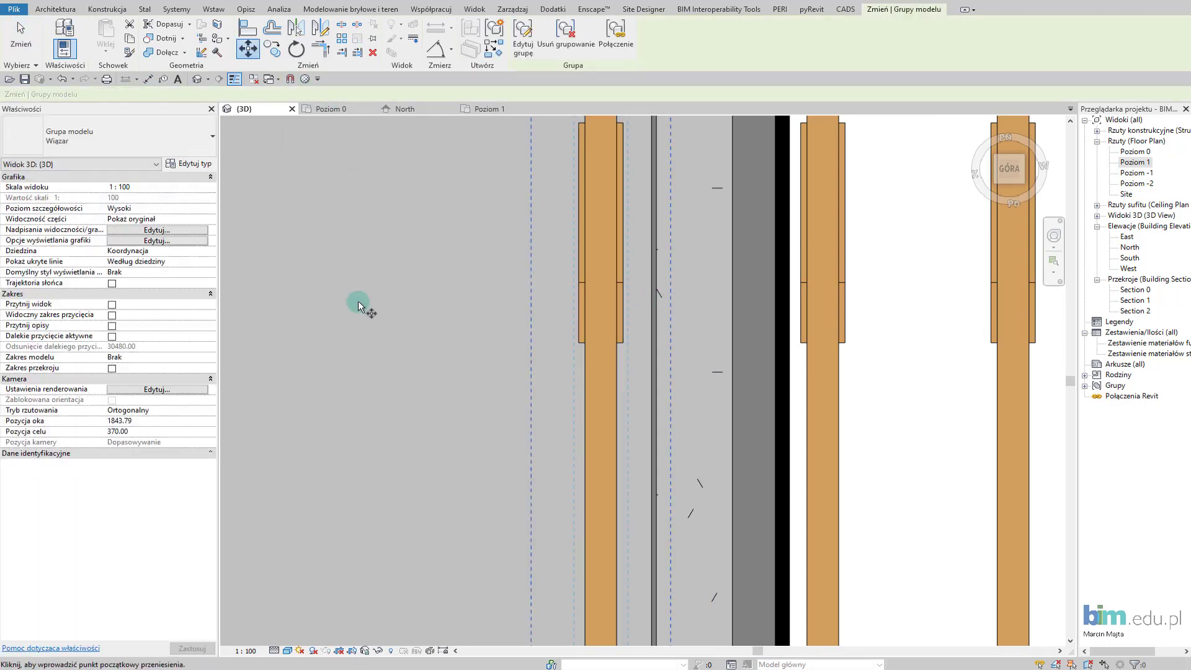
pyautogui.click(359, 301)
pyautogui.write('6')
pyautogui.press('Return')
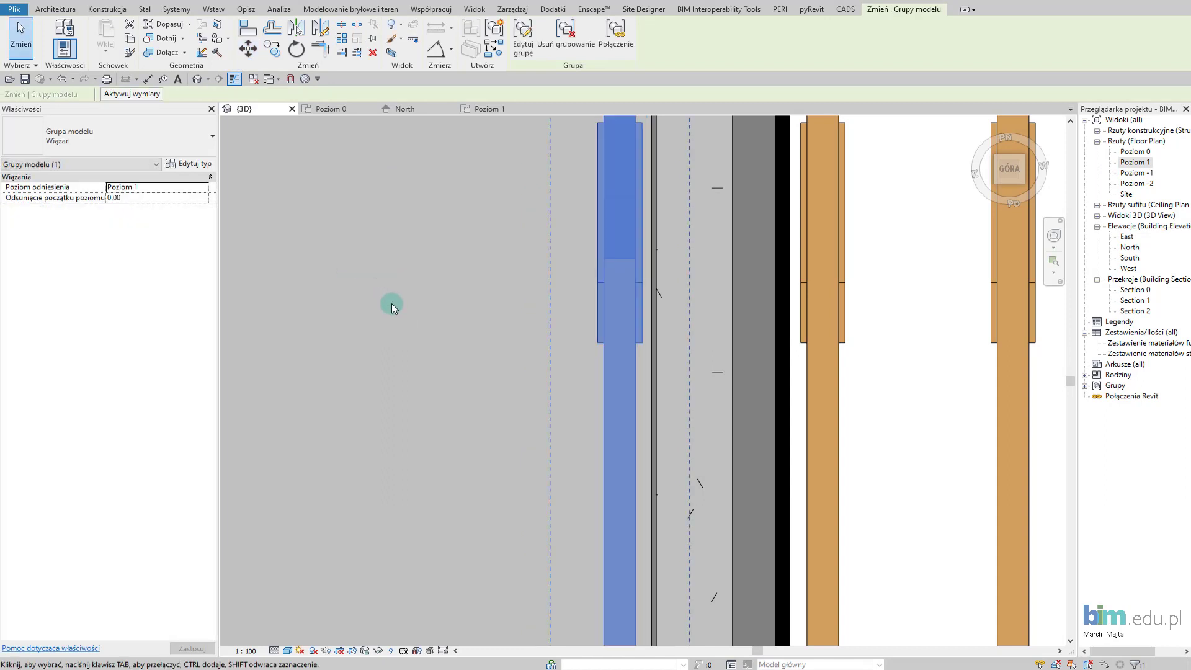
# Nudge the new truss slightly right, recheck spacing with an aligned dimension, and select the corner truss.
pyautogui.scroll(-2, 392, 303)
pyautogui.scroll(-2, 393, 303)
pyautogui.moveTo(477, 360); pyautogui.dragTo(564, 391, button='middle')
pyautogui.scroll(-3, 540, 444)
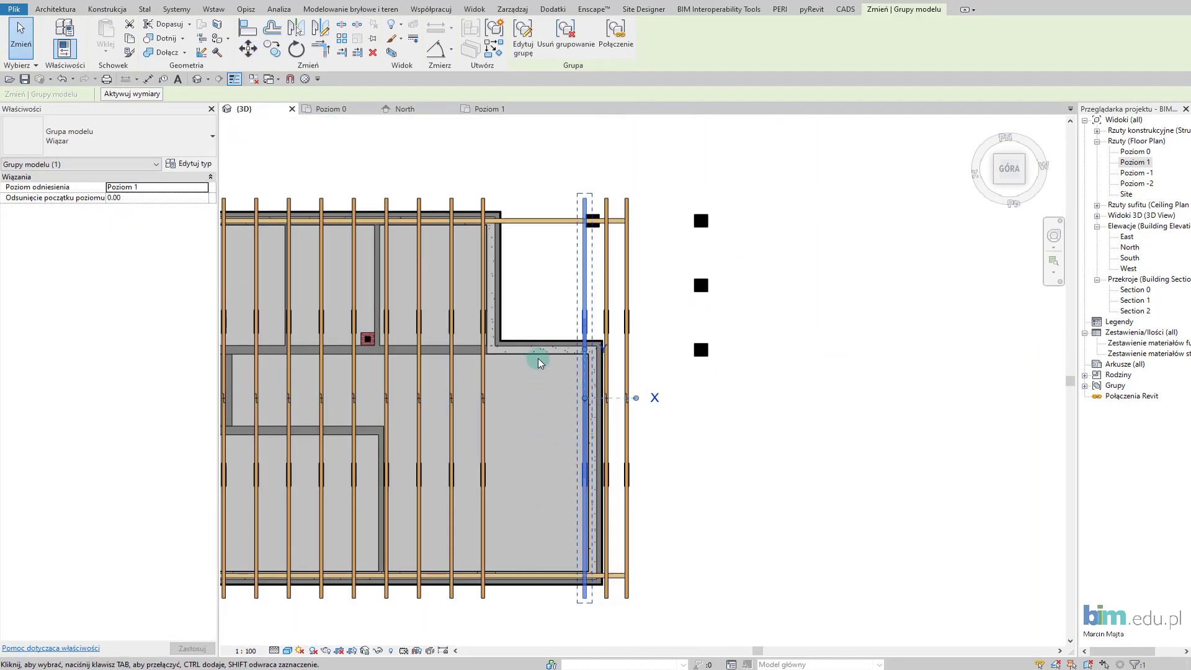
pyautogui.moveTo(586, 239); pyautogui.dragTo(606, 333)
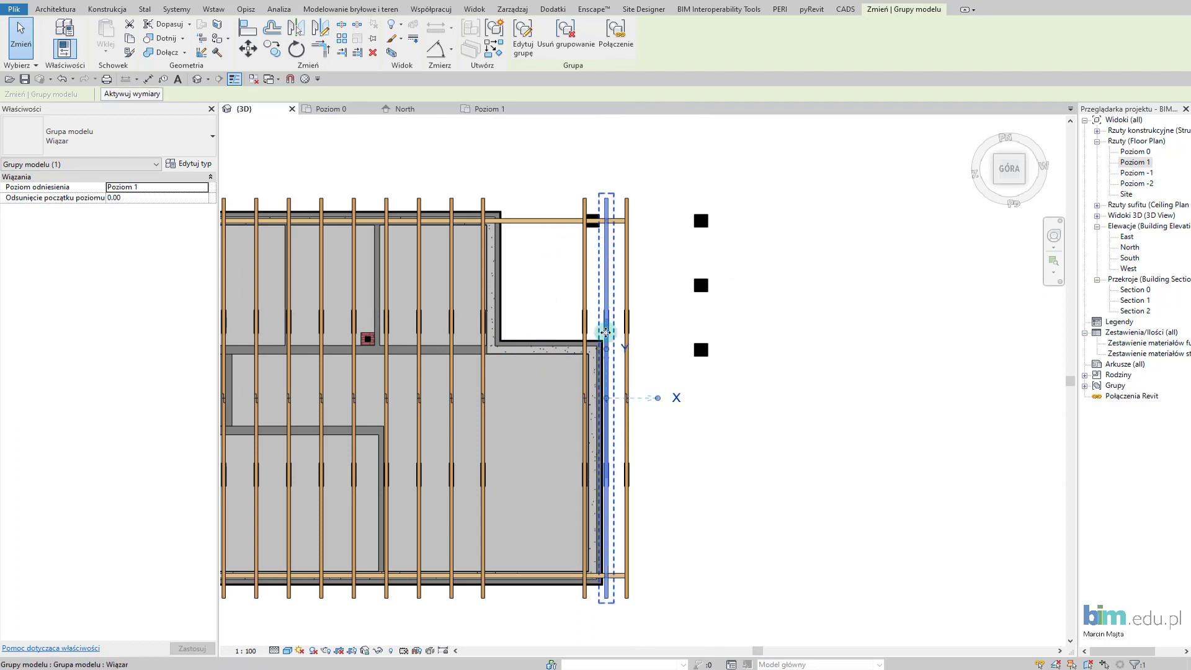
pyautogui.click(623, 406)
pyautogui.press('d')
pyautogui.press('i')
pyautogui.scroll(3, 628, 505)
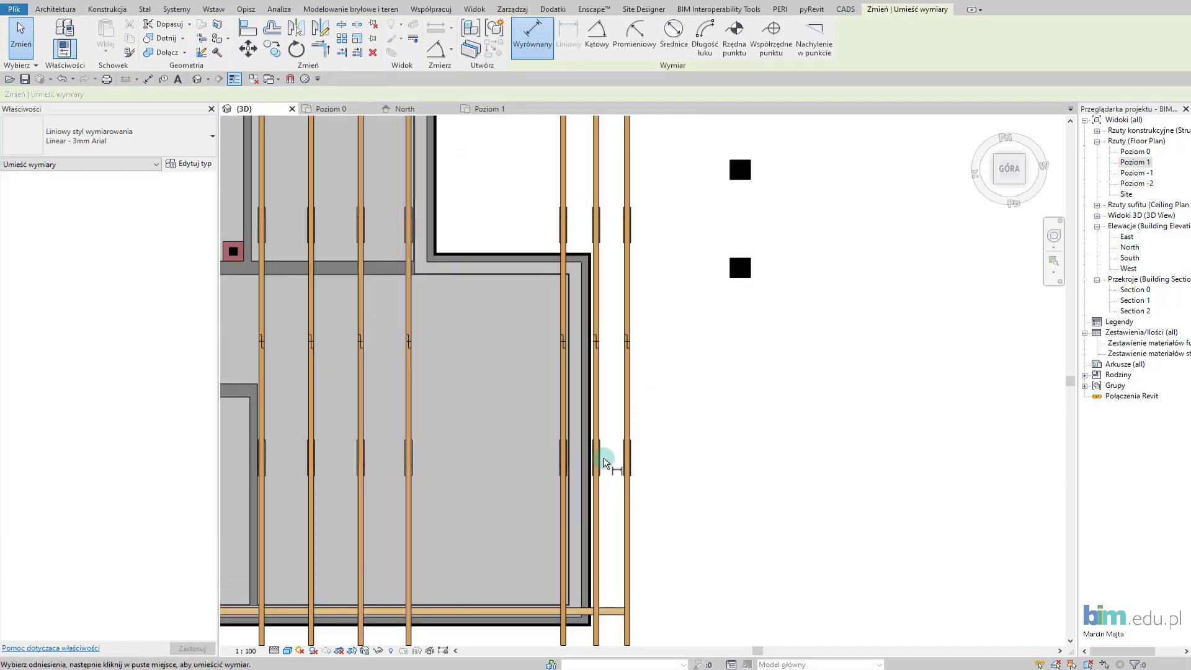
pyautogui.scroll(3, 606, 457)
pyautogui.scroll(3, 641, 453)
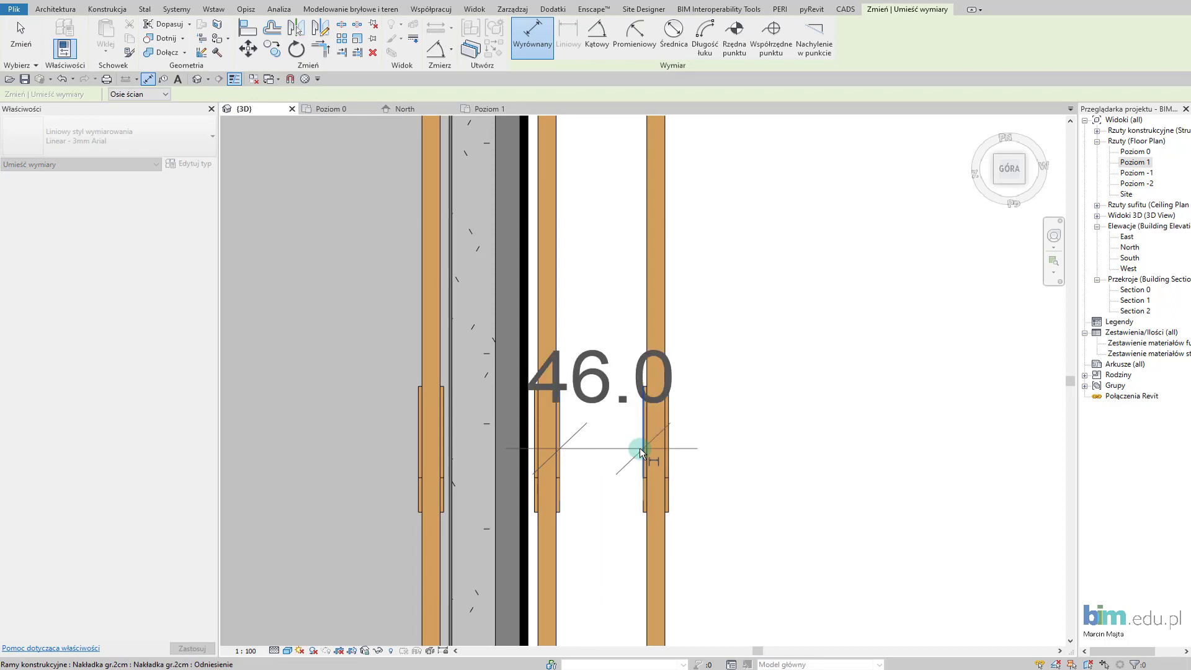
pyautogui.scroll(-3, 639, 448)
pyautogui.scroll(-3, 628, 441)
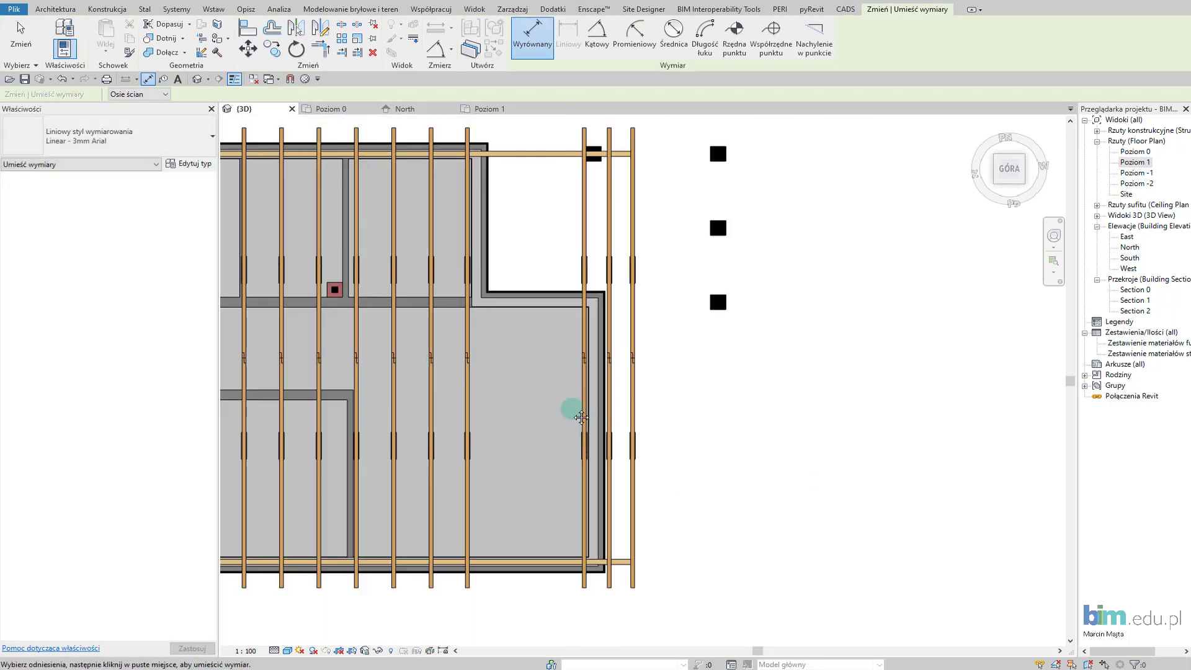
pyautogui.press('Escape')
pyautogui.press('Escape')
pyautogui.click(620, 258)
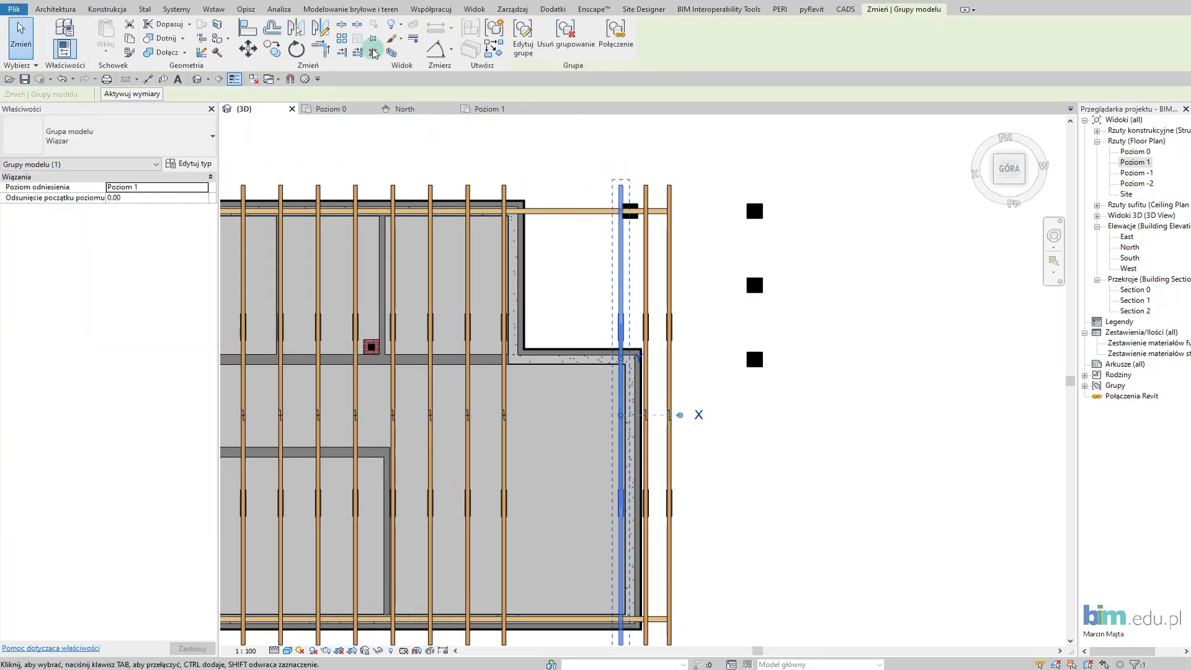
# Copy the selected Wiązar truss group 85 to the left from its top.
pyautogui.click(272, 48)
pyautogui.scroll(2, 624, 186)
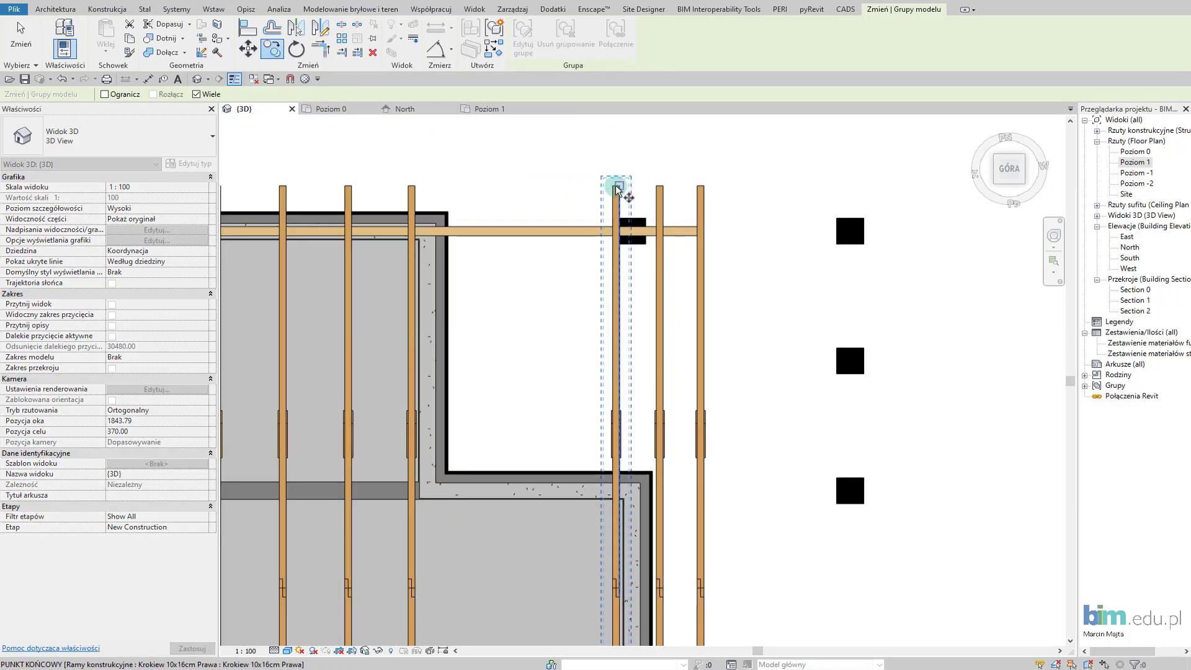
pyautogui.click(618, 188)
pyautogui.scroll(2, 617, 187)
pyautogui.write('85')
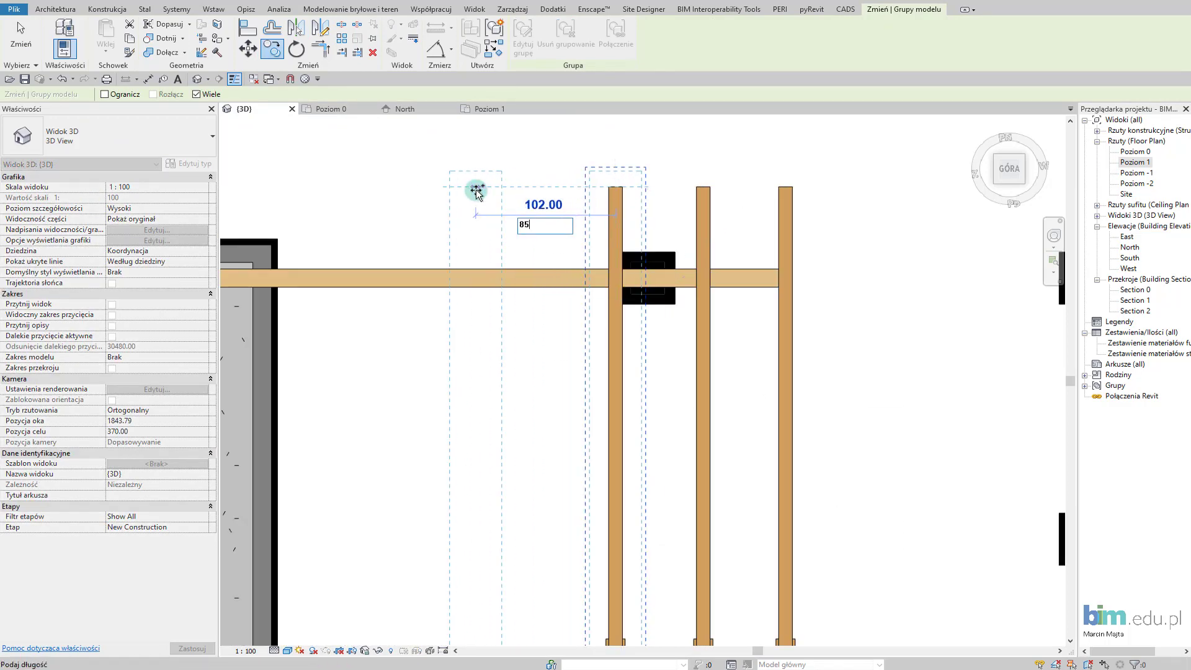
pyautogui.press('Return')
pyautogui.press('Return')
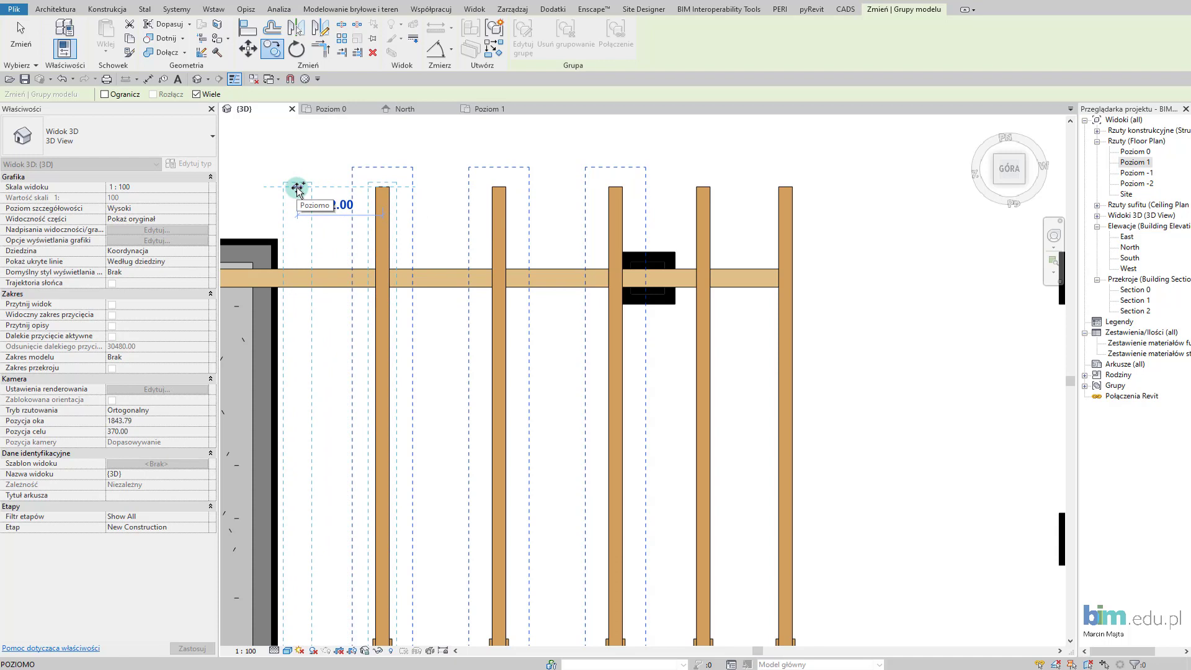
pyautogui.press('Escape')
# Bring the porch trusses into view and measure their spacing with an aligned dimension.
pyautogui.scroll(-4, 313, 217)
pyautogui.scroll(-1, 390, 254)
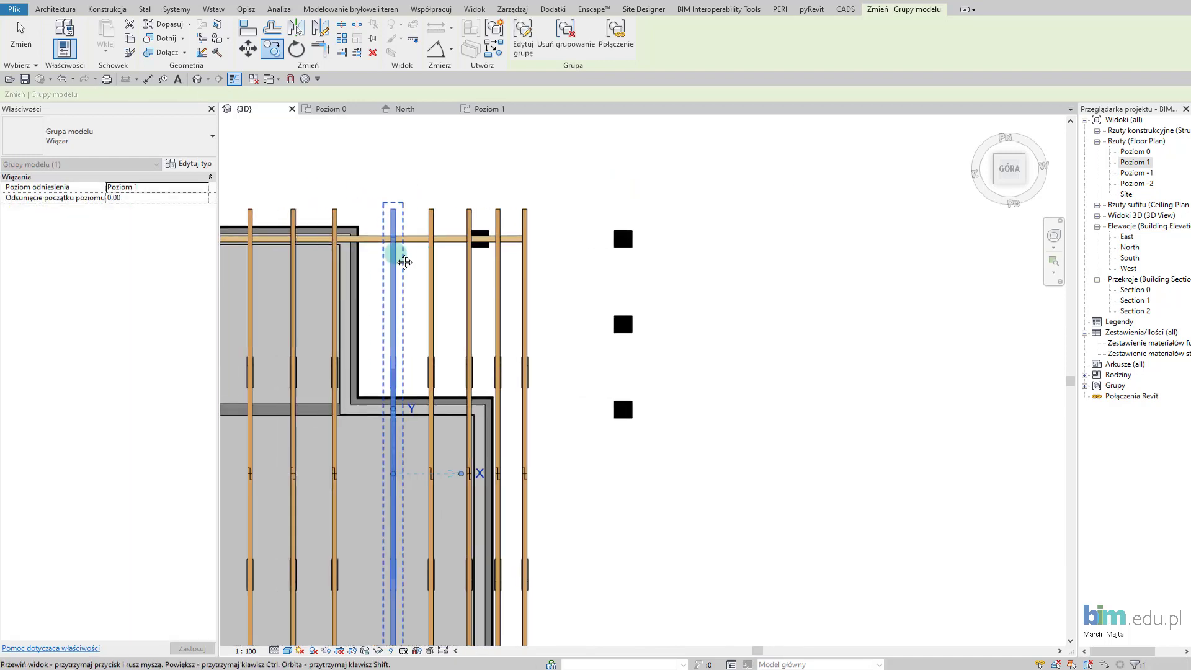
pyautogui.scroll(-1, 395, 254)
pyautogui.moveTo(400, 261)
pyautogui.mouseDown(button='middle')
pyautogui.moveTo(449, 276)
pyautogui.moveTo(451, 267)
pyautogui.mouseUp(button='middle')
pyautogui.scroll(1, 441, 261)
pyautogui.scroll(1, 439, 249)
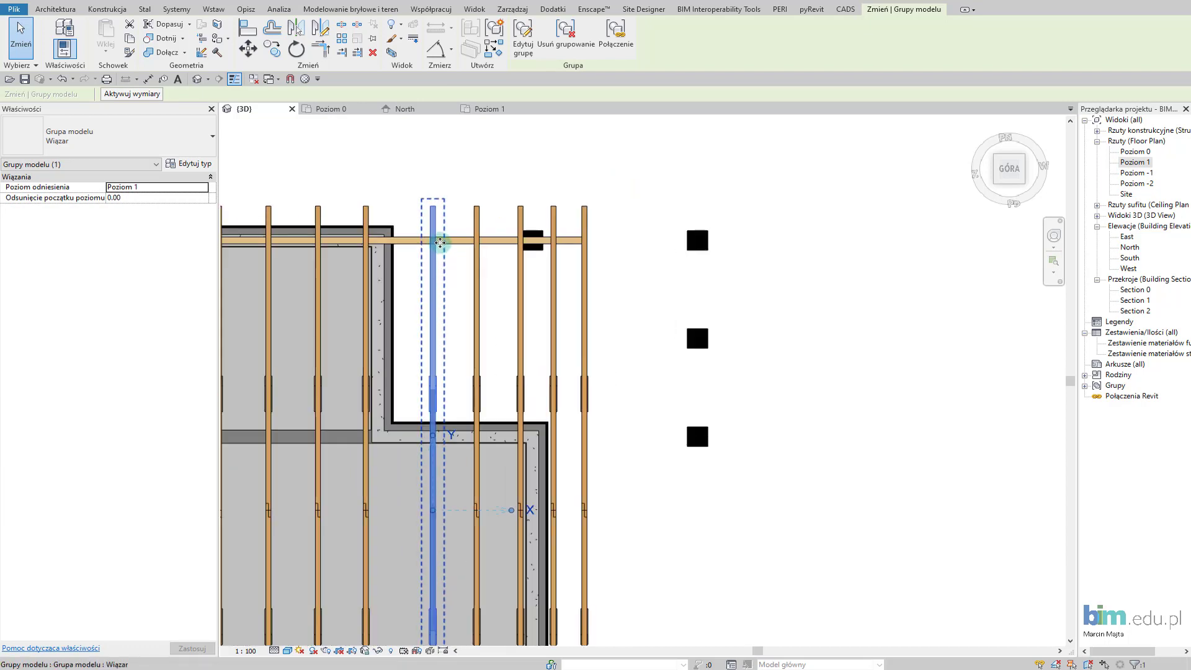
pyautogui.scroll(1, 443, 239)
pyautogui.scroll(-1, 443, 236)
pyautogui.press('i')
pyautogui.scroll(1, 442, 255)
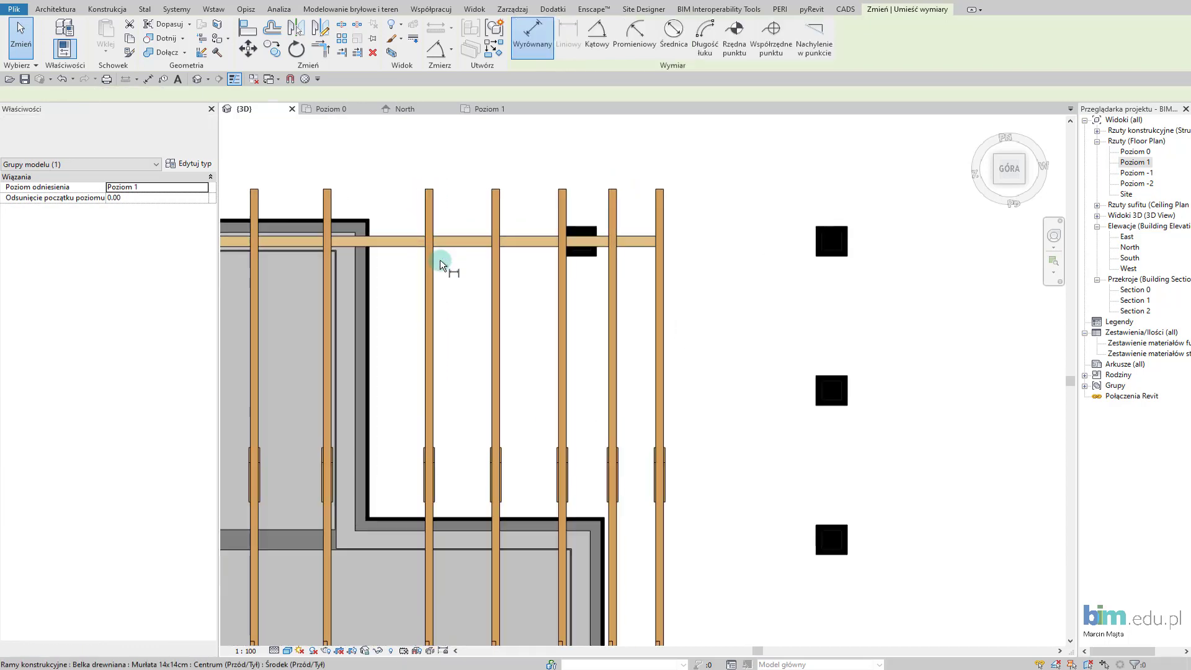
pyautogui.scroll(1, 434, 273)
pyautogui.click(432, 279)
pyautogui.press('Escape')
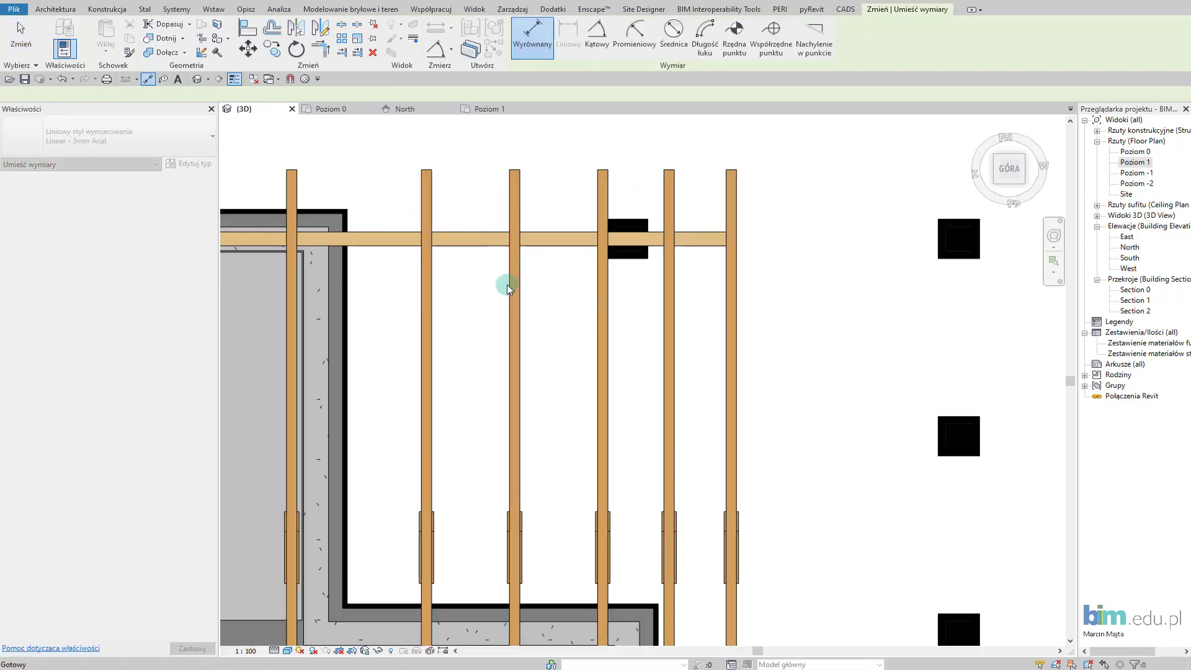
pyautogui.press('Escape')
# Copy the Wiązar truss group 10 units to the left over the porch.
pyautogui.click(426, 272)
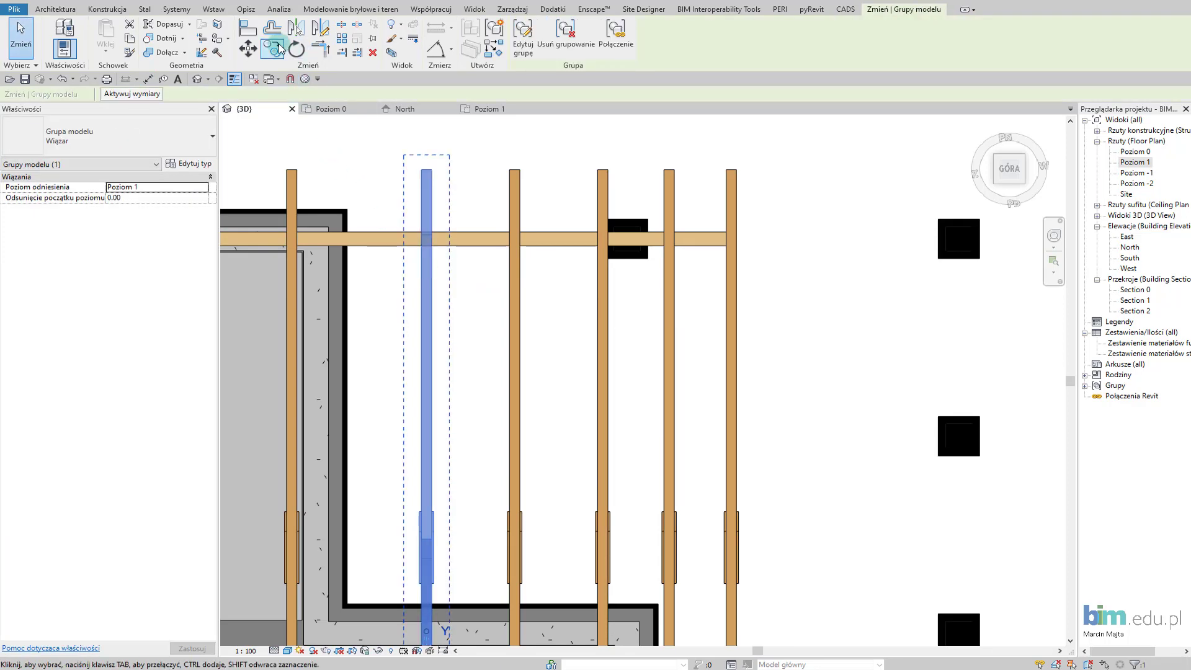
pyautogui.click(273, 48)
pyautogui.click(414, 150)
pyautogui.write('10')
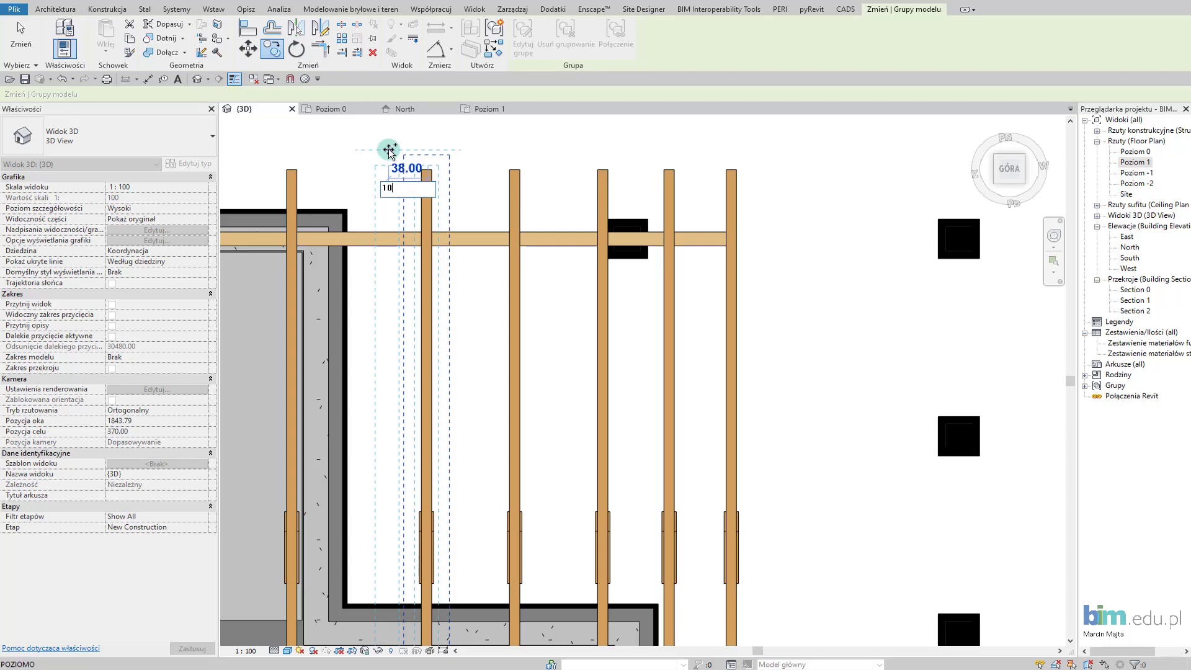
pyautogui.press('Return')
pyautogui.press('Escape')
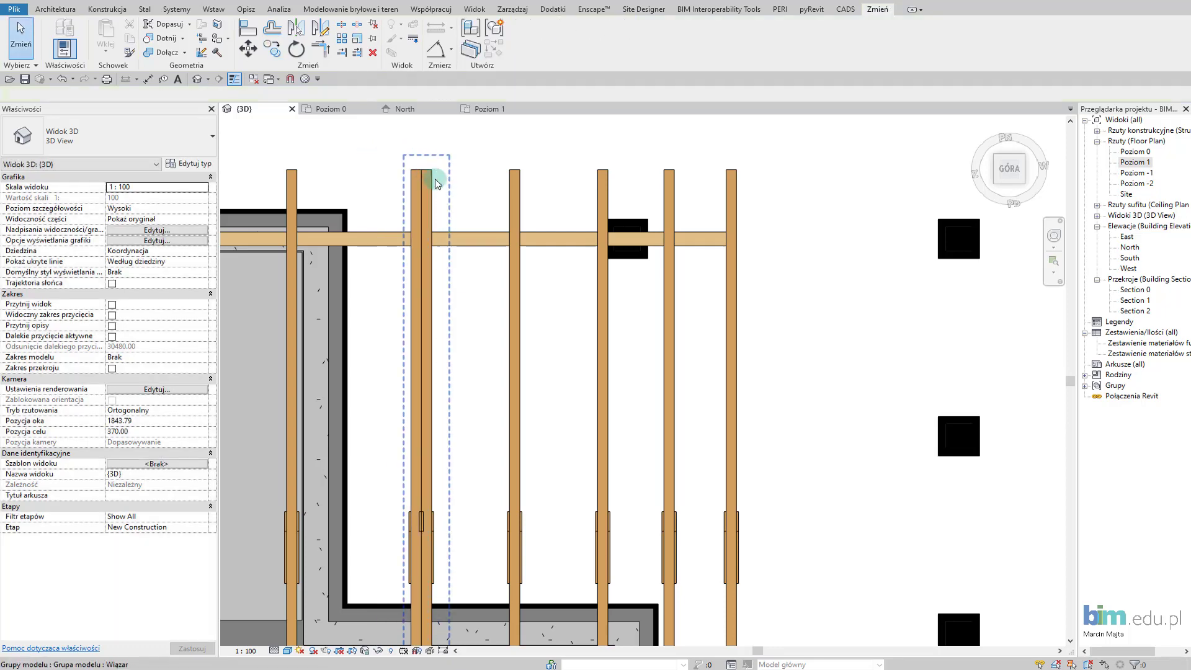
# Remove the leftover truss and move the next Wiązar group 5 units right.
pyautogui.click(435, 183)
pyautogui.press('Escape')
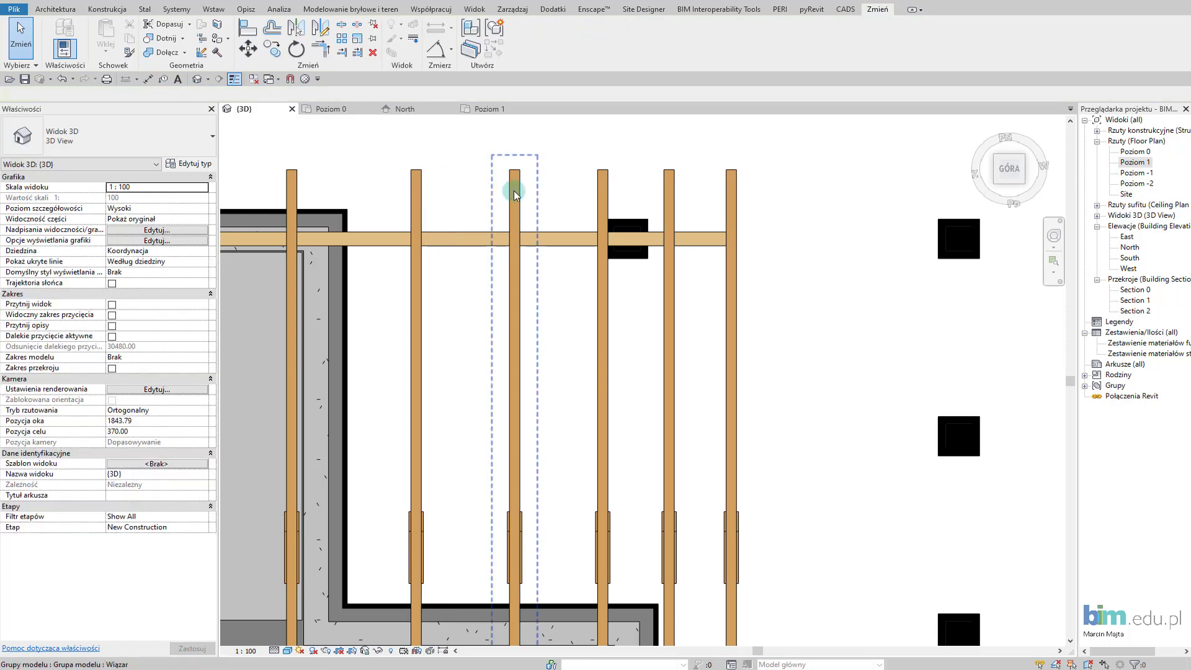
pyautogui.click(515, 185)
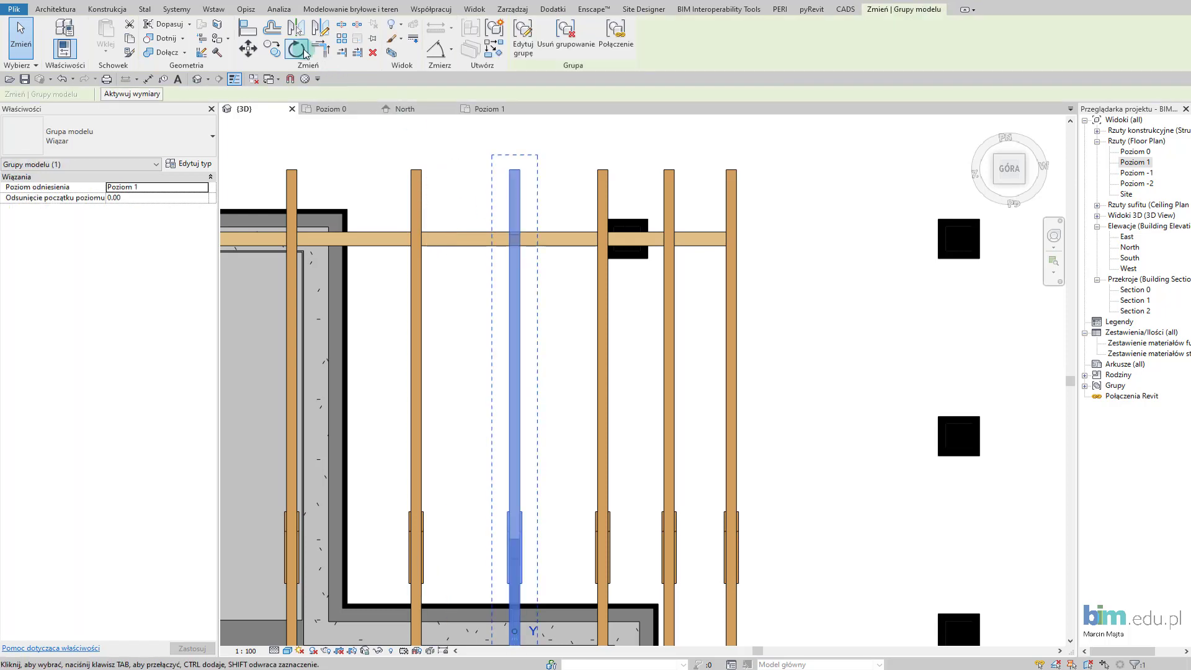
pyautogui.click(248, 49)
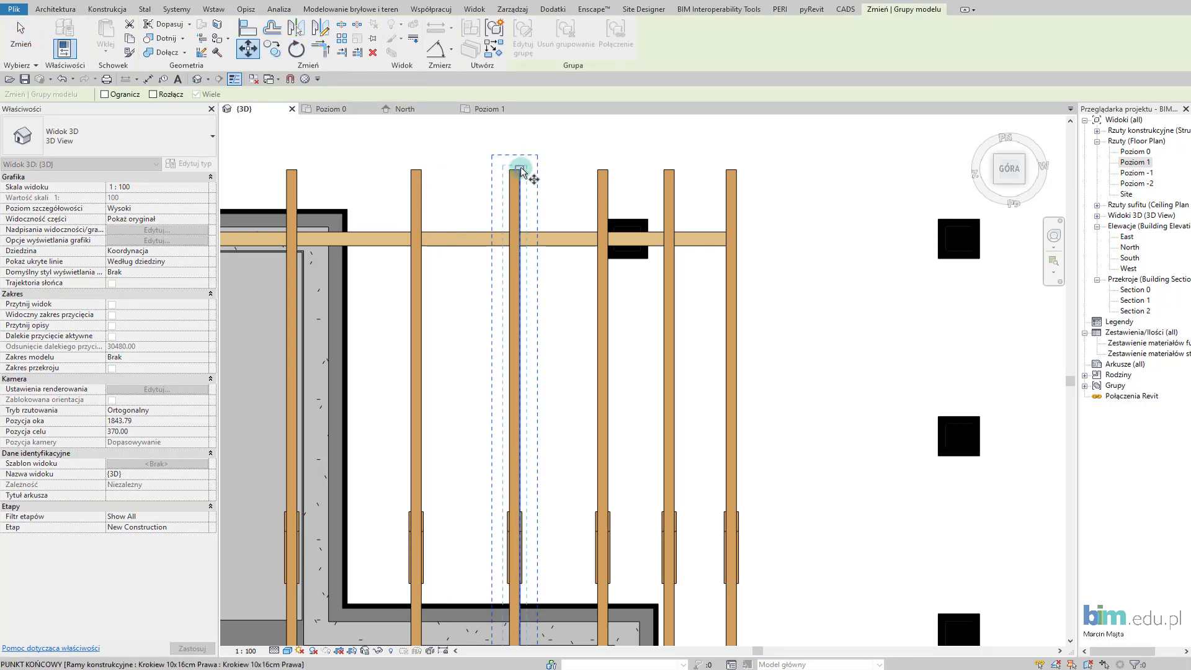
pyautogui.click(521, 169)
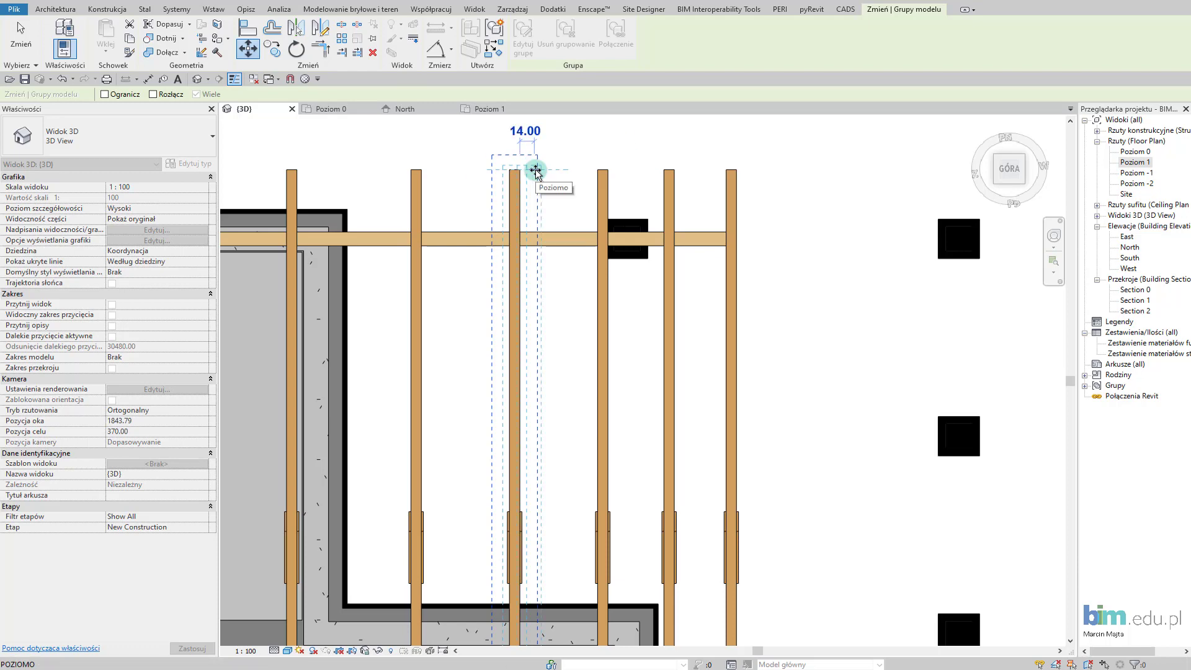
pyautogui.write('5')
pyautogui.press('Return')
pyautogui.press('Escape')
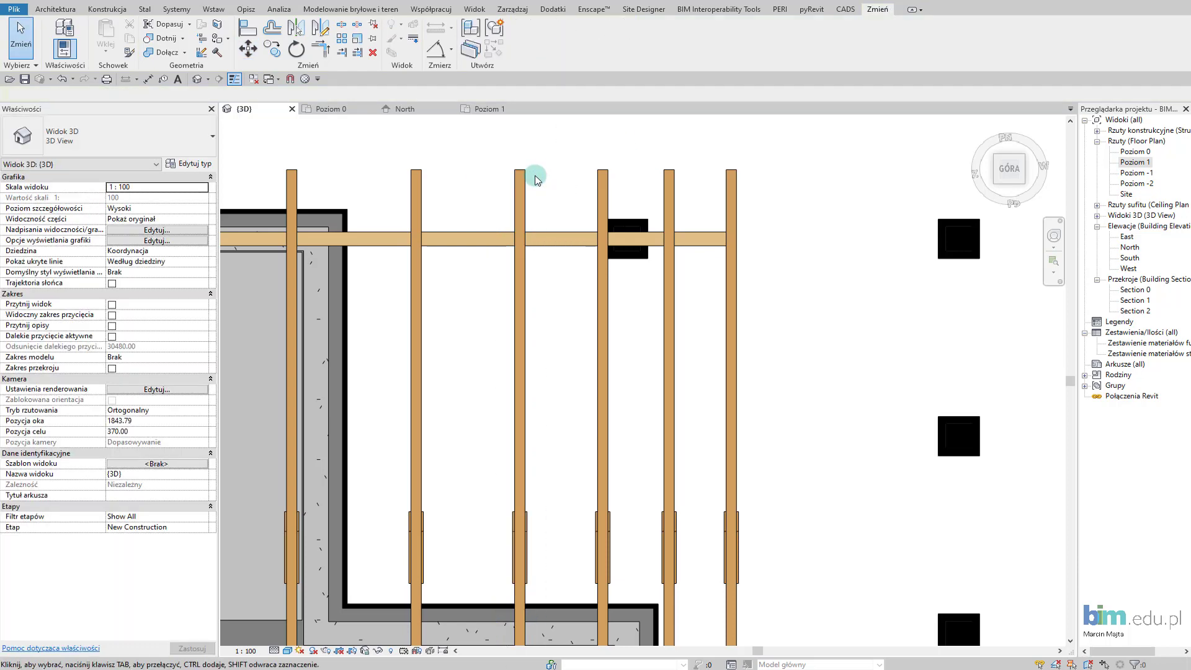
# Check the spacing between the adjusted trusses with aligned dimensions.
pyautogui.press('d')
pyautogui.press('i')
pyautogui.click(526, 275)
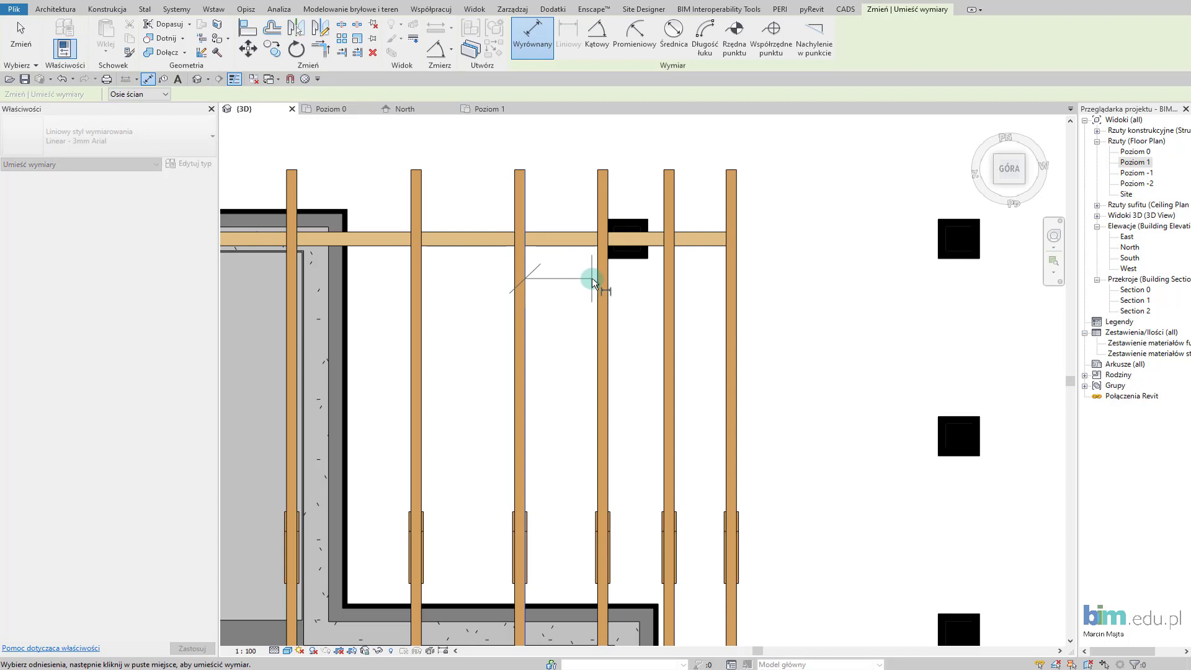
pyautogui.press('Escape')
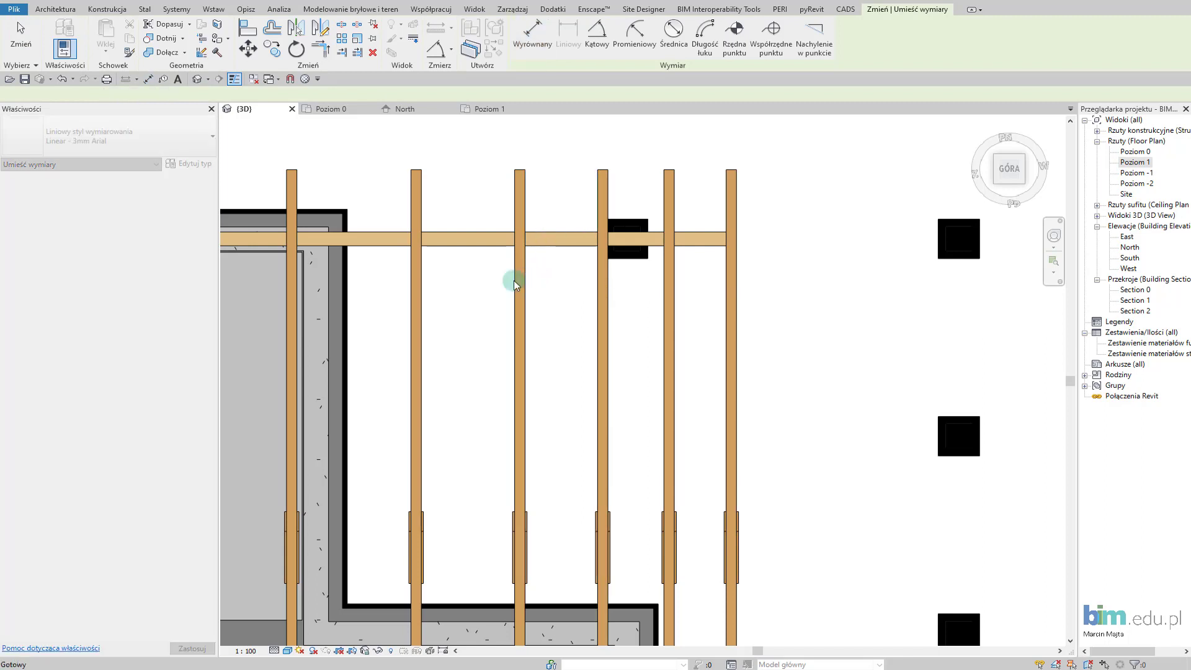
pyautogui.click(515, 276)
pyautogui.click(420, 288)
pyautogui.press('Escape')
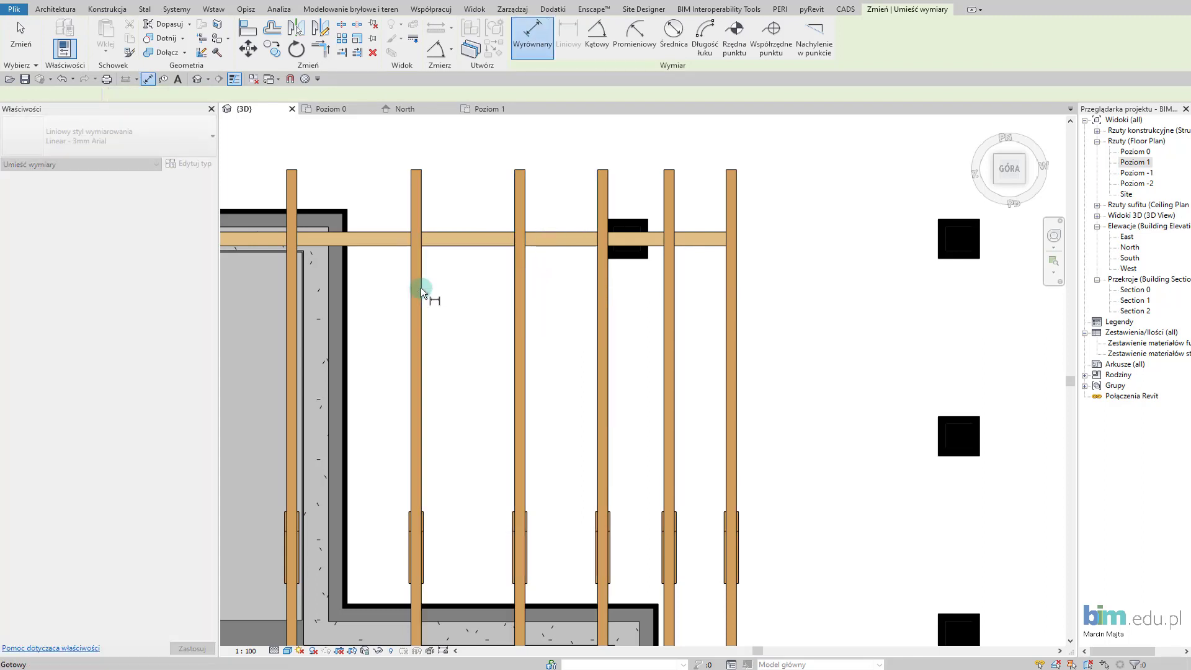
pyautogui.click(407, 304)
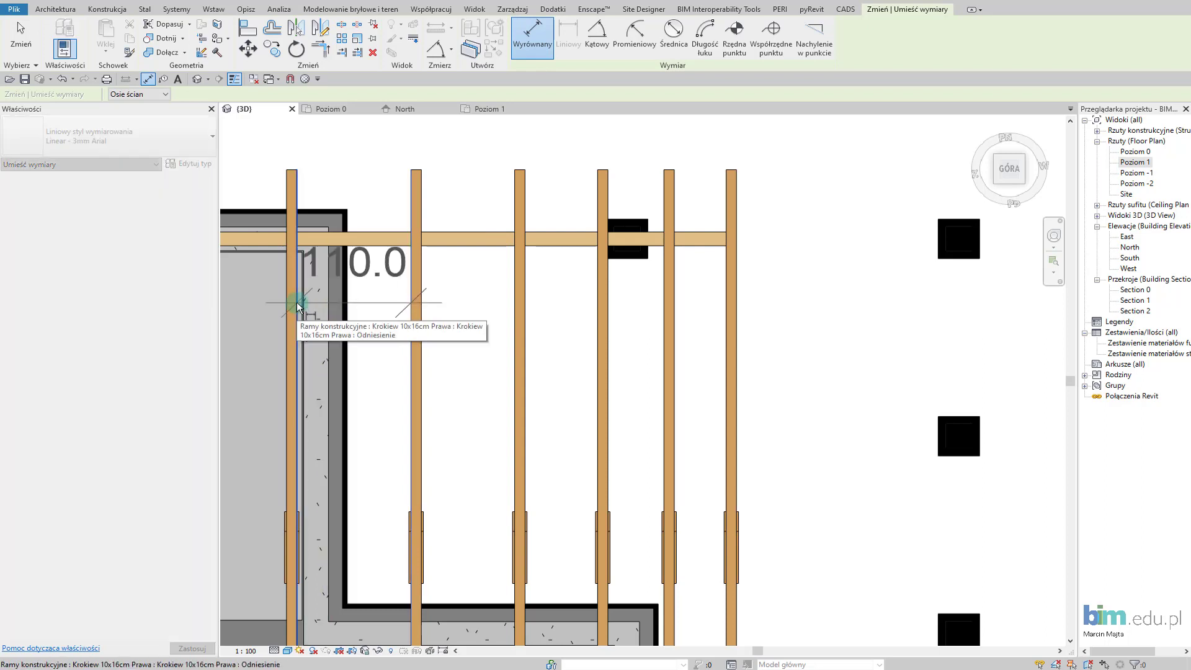
pyautogui.press('Escape')
pyautogui.press('Escape')
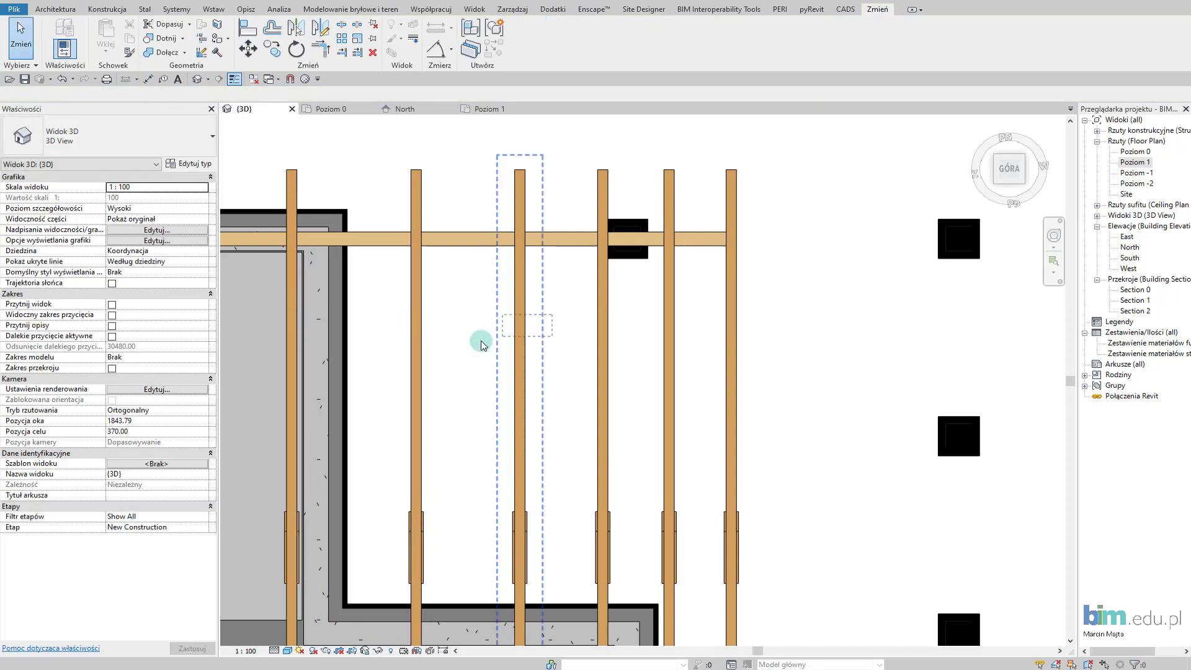
# Move two Wiązar truss groups slightly left to even the porch spacing.
pyautogui.moveTo(414, 363); pyautogui.dragTo(465, 349)
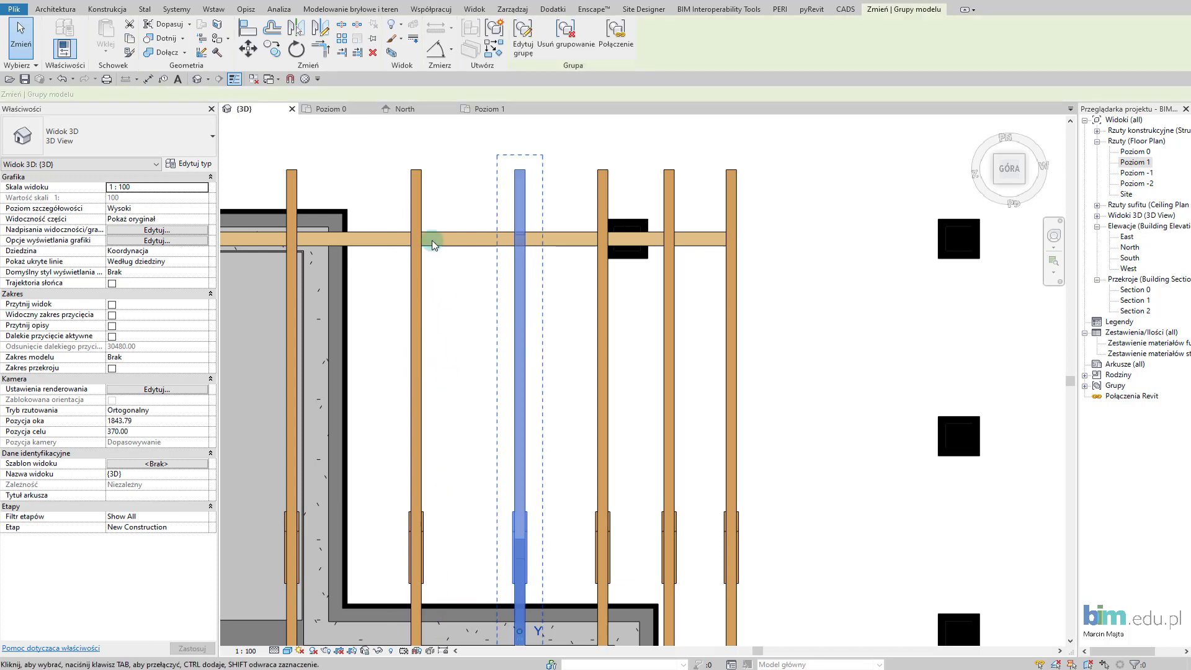
pyautogui.click(249, 50)
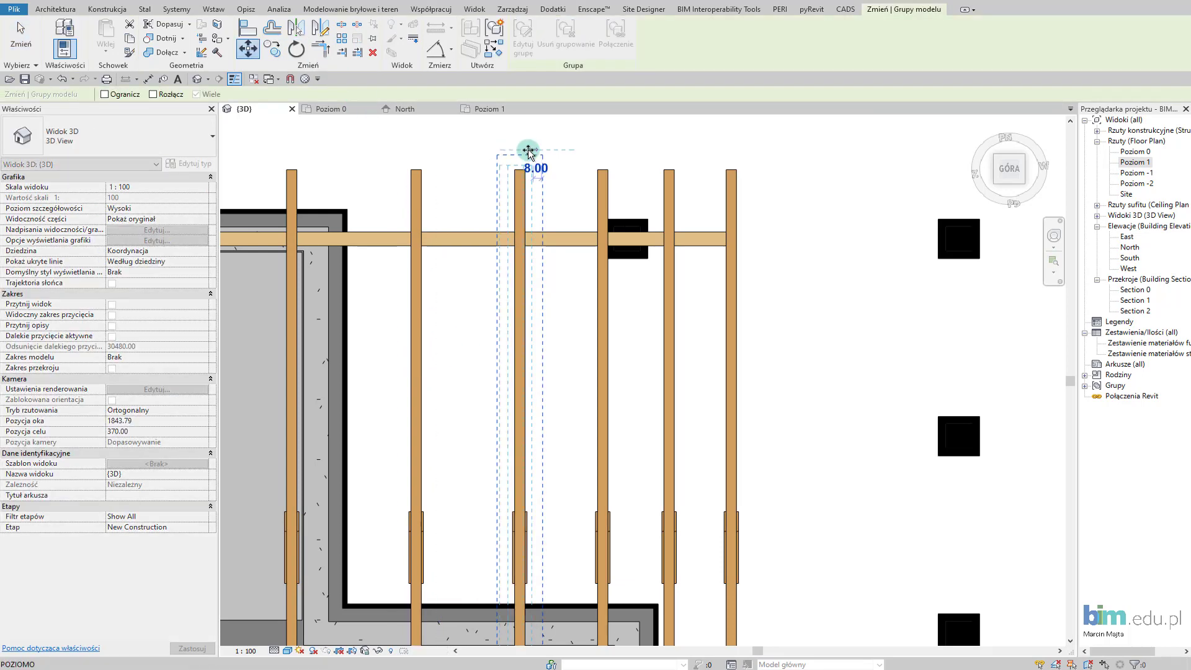
pyautogui.write('10')
pyautogui.press('Return')
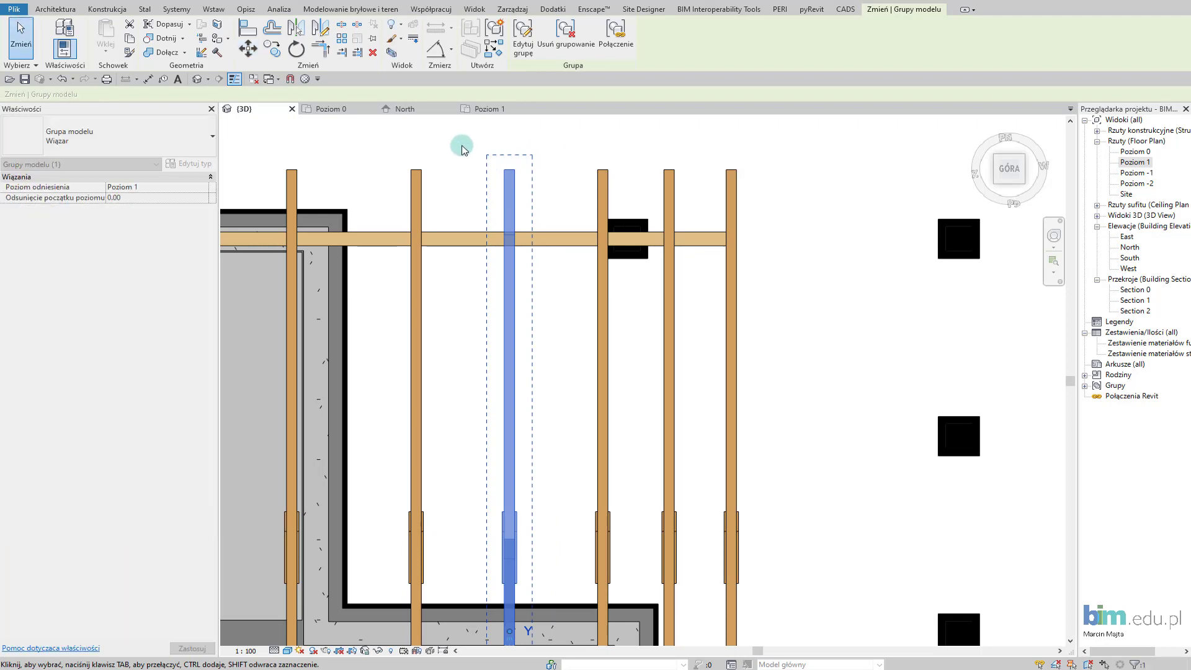
pyautogui.click(416, 176)
pyautogui.click(247, 48)
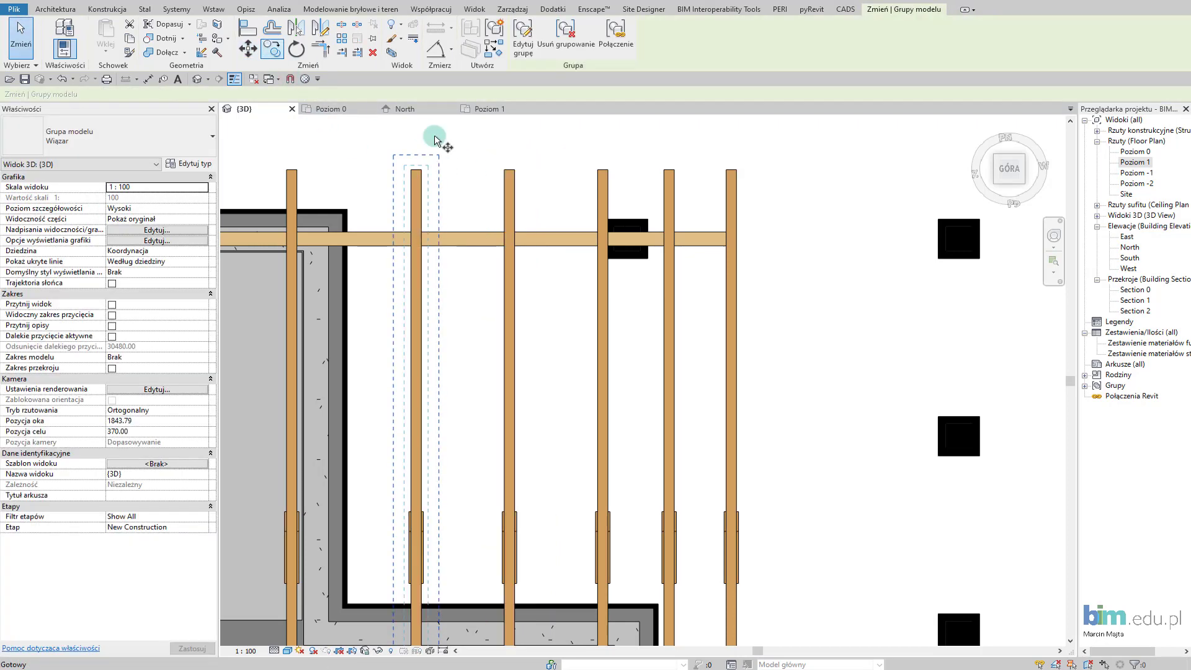
pyautogui.write('15')
pyautogui.press('Return')
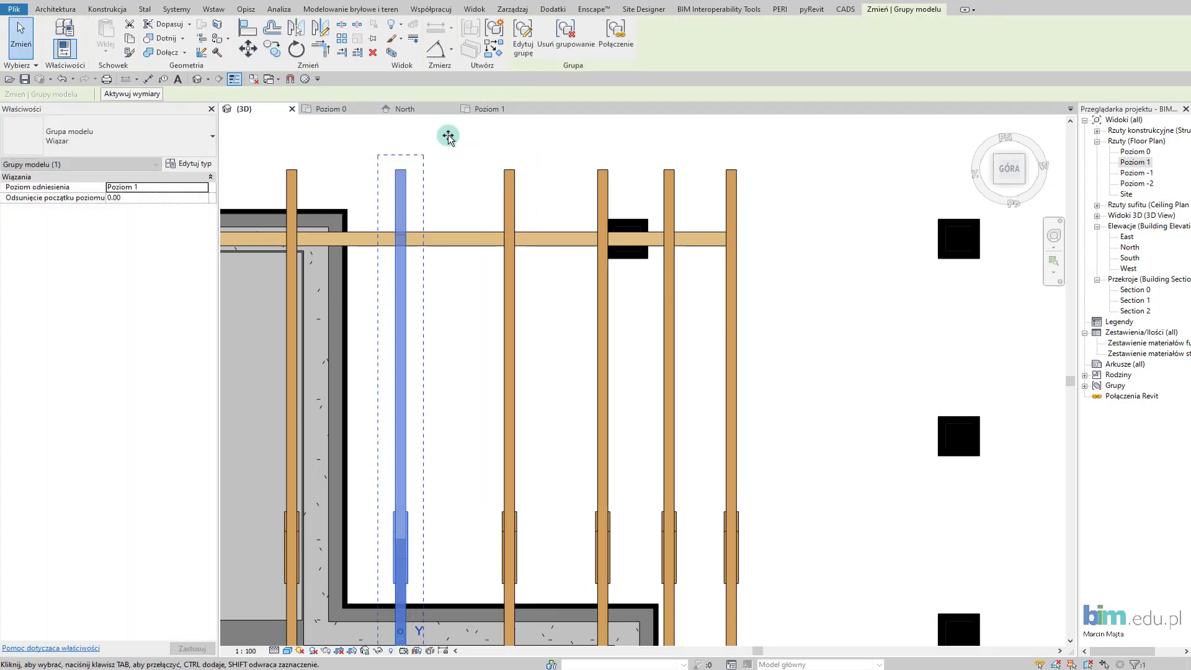
pyautogui.press('Escape')
# Check the spacing between the leftmost rafters with an aligned dimension.
pyautogui.press('i')
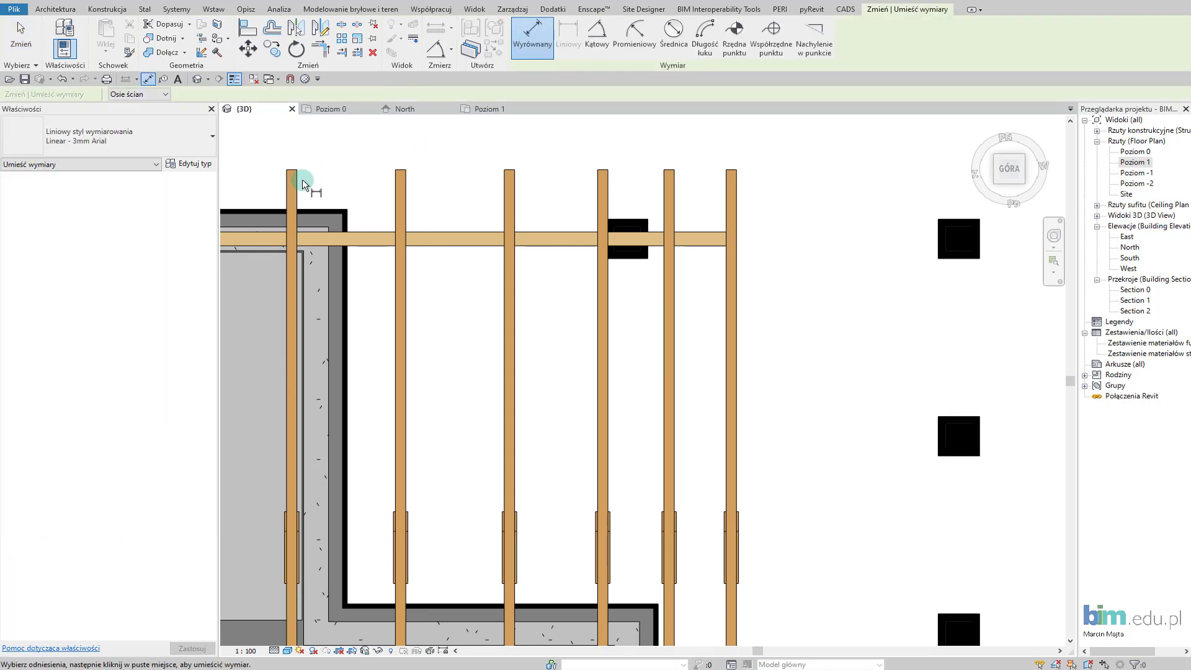
pyautogui.click(298, 182)
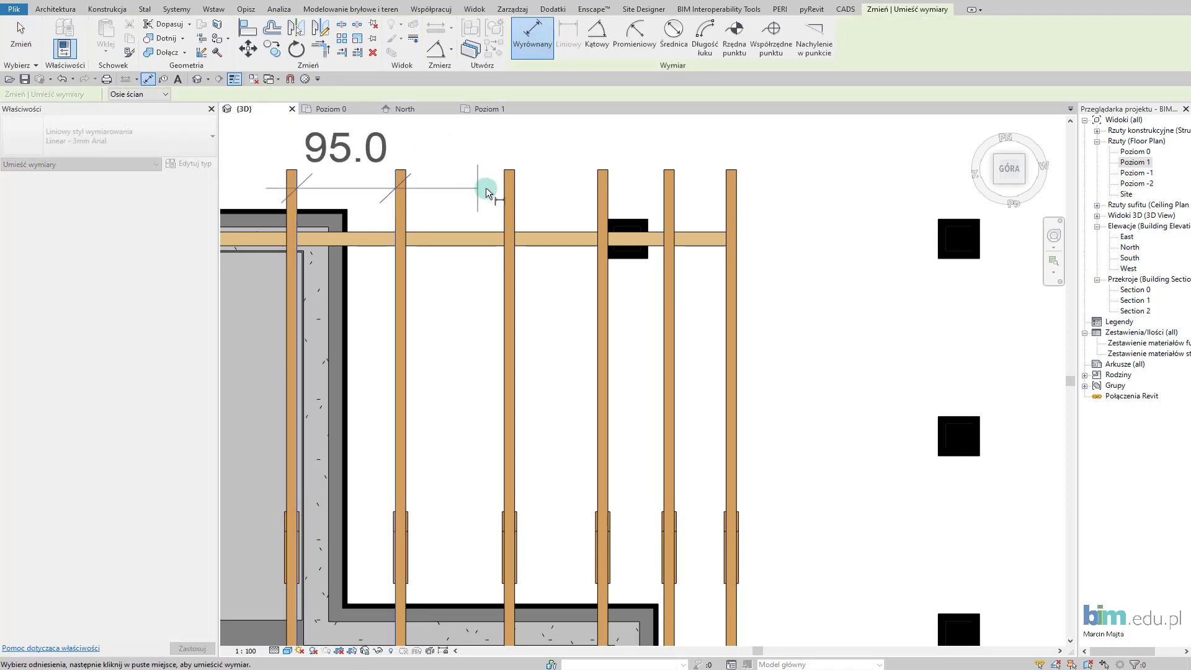
pyautogui.press('Escape')
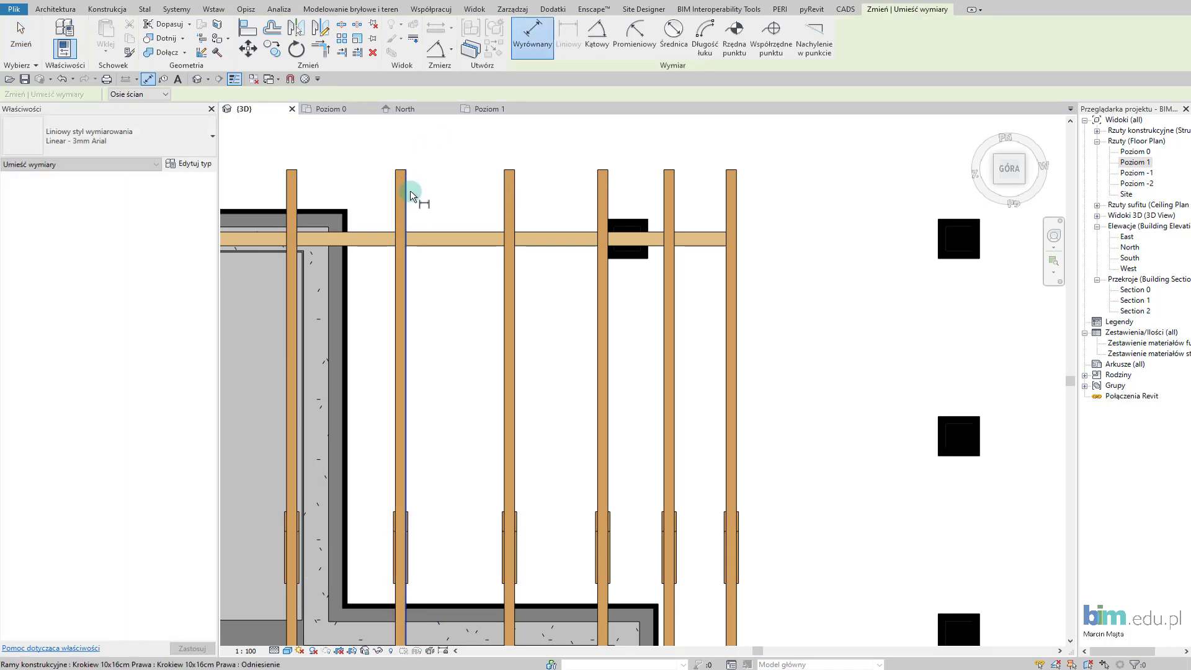
pyautogui.click(401, 190)
pyautogui.press('Escape')
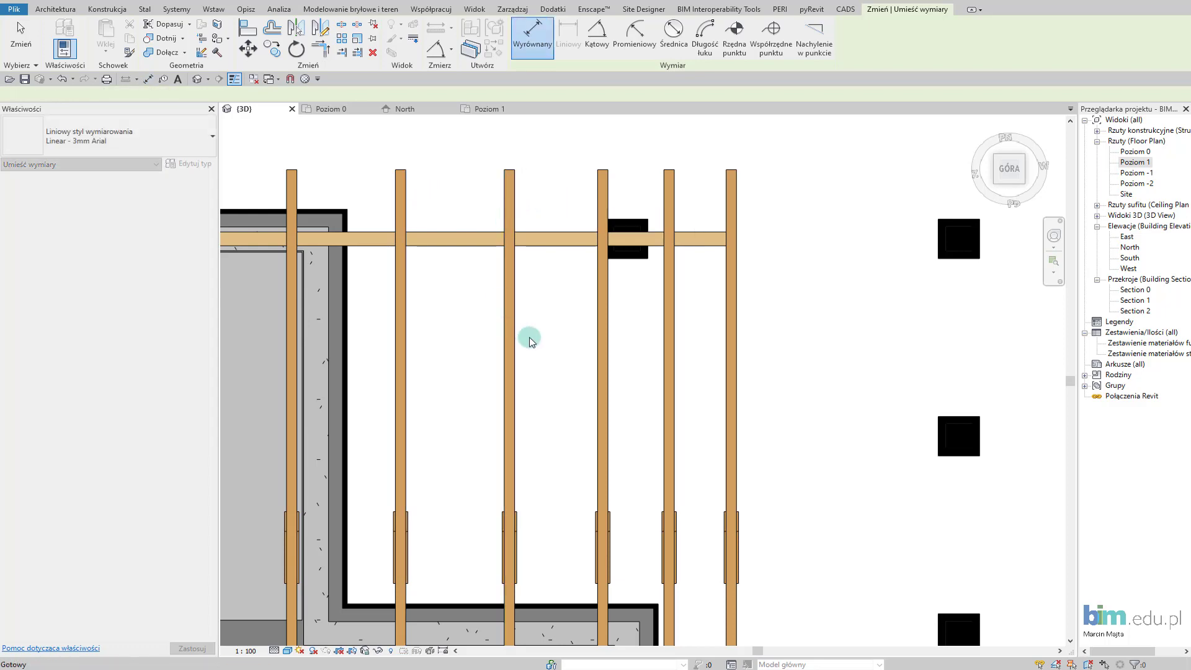
pyautogui.scroll(-3, 531, 338)
pyautogui.scroll(-2, 531, 341)
# Orbit to an angled 3D view of the whole house and its roof trusses.
pyautogui.moveTo(452, 563)
pyautogui.keyDown('shift'); pyautogui.mouseDown(button='middle')
pyautogui.moveTo(512, 409)
pyautogui.moveTo(506, 382)
pyautogui.moveTo(566, 333)
pyautogui.moveTo(724, 310)
pyautogui.moveTo(445, 351)
pyautogui.moveTo(373, 407)
pyautogui.moveTo(306, 420)
pyautogui.moveTo(681, 494)
pyautogui.moveTo(566, 473)
pyautogui.moveTo(447, 416)
pyautogui.mouseUp(button='middle'); pyautogui.keyUp('shift')
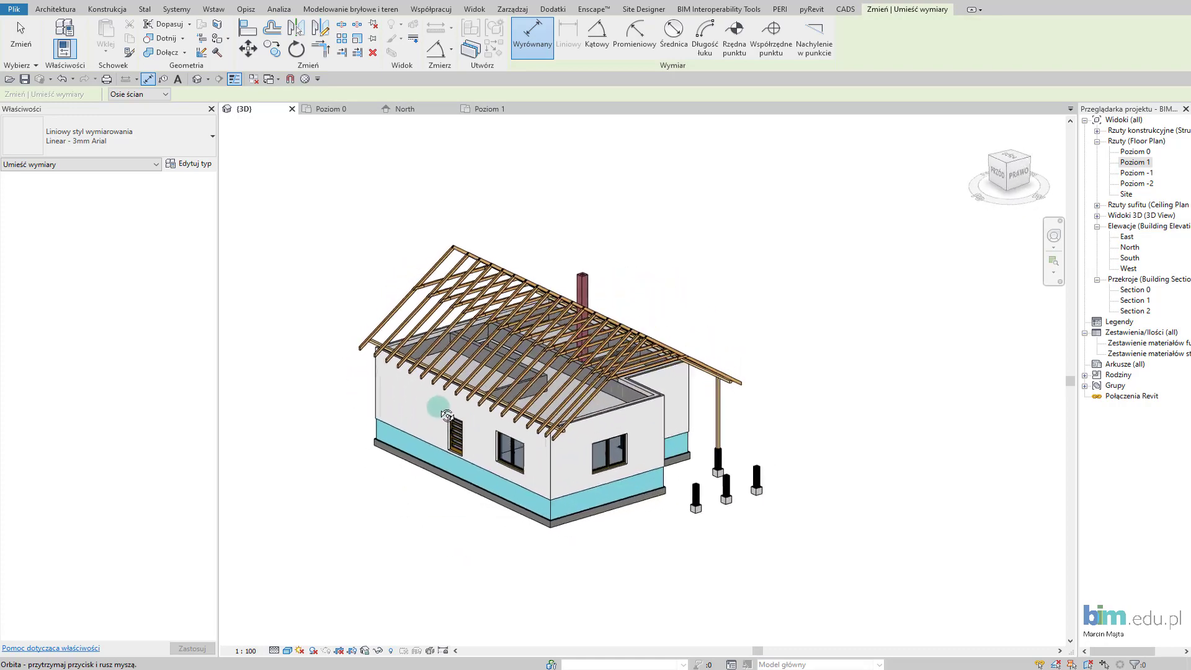
pyautogui.moveTo(593, 506)
pyautogui.keyDown('shift'); pyautogui.mouseDown(button='middle')
pyautogui.moveTo(589, 492)
pyautogui.moveTo(572, 497)
pyautogui.moveTo(638, 546)
pyautogui.moveTo(827, 474)
pyautogui.moveTo(649, 513)
pyautogui.moveTo(605, 500)
pyautogui.moveTo(596, 534)
pyautogui.moveTo(636, 583)
pyautogui.mouseUp(button='middle'); pyautogui.keyUp('shift')
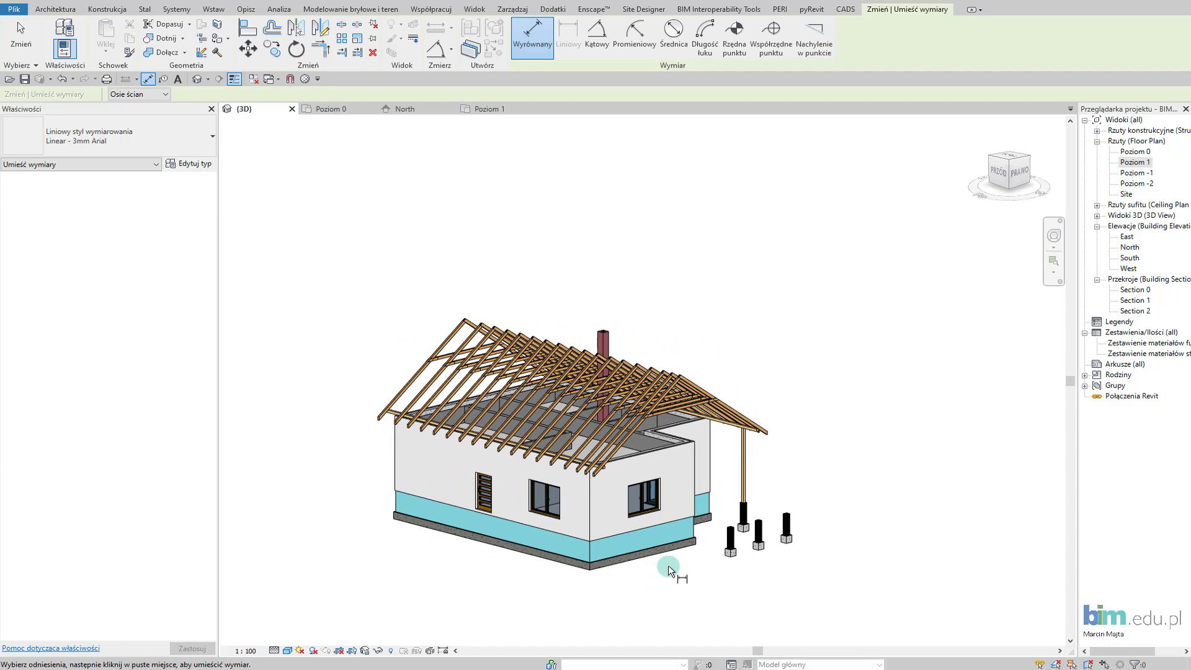
pyautogui.press('Escape')
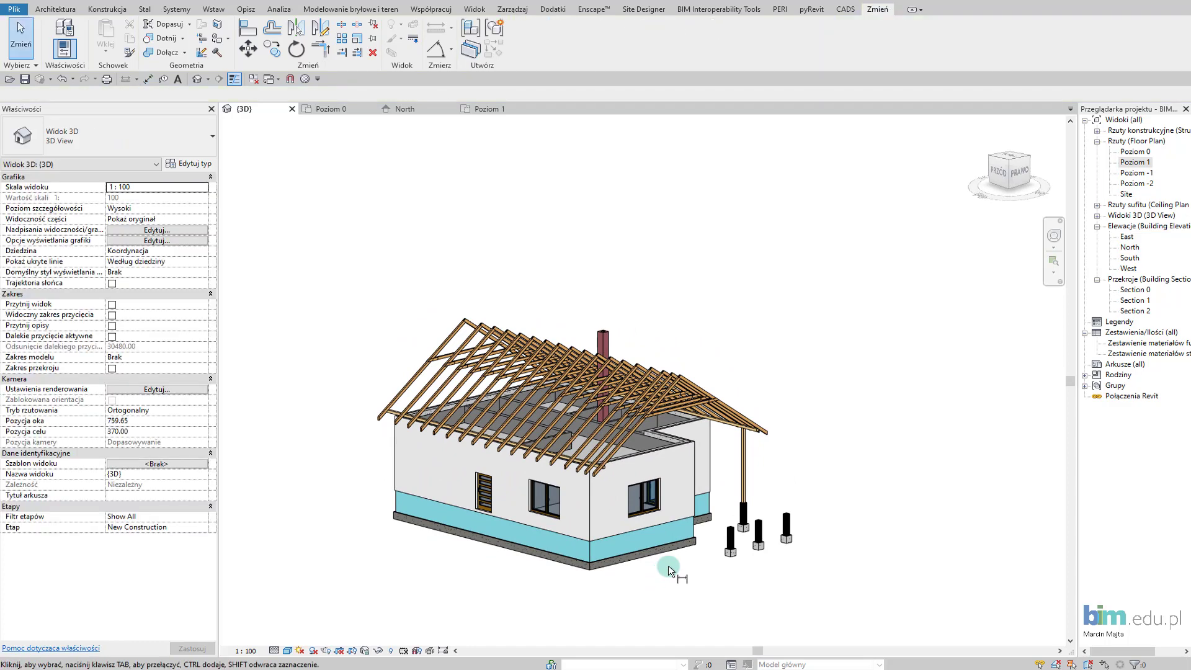